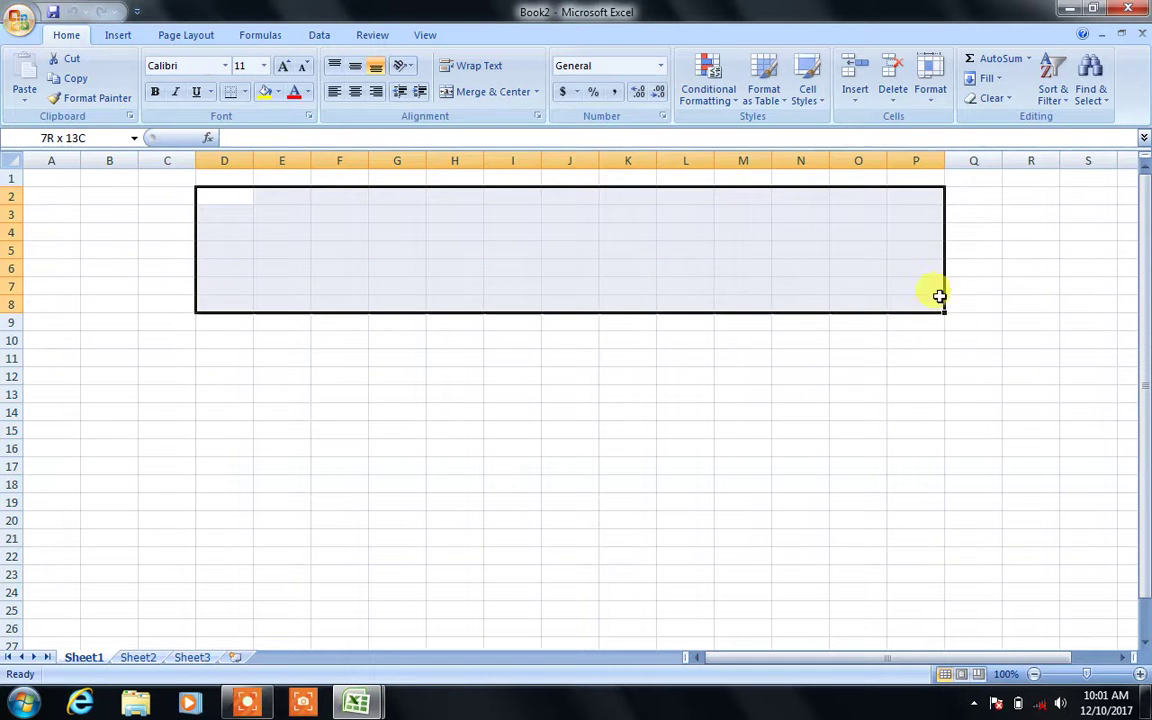
# Merge and center the range D2:P8 and enter the title "Daily Wages Sheet" in it
pyautogui.click(493, 94)
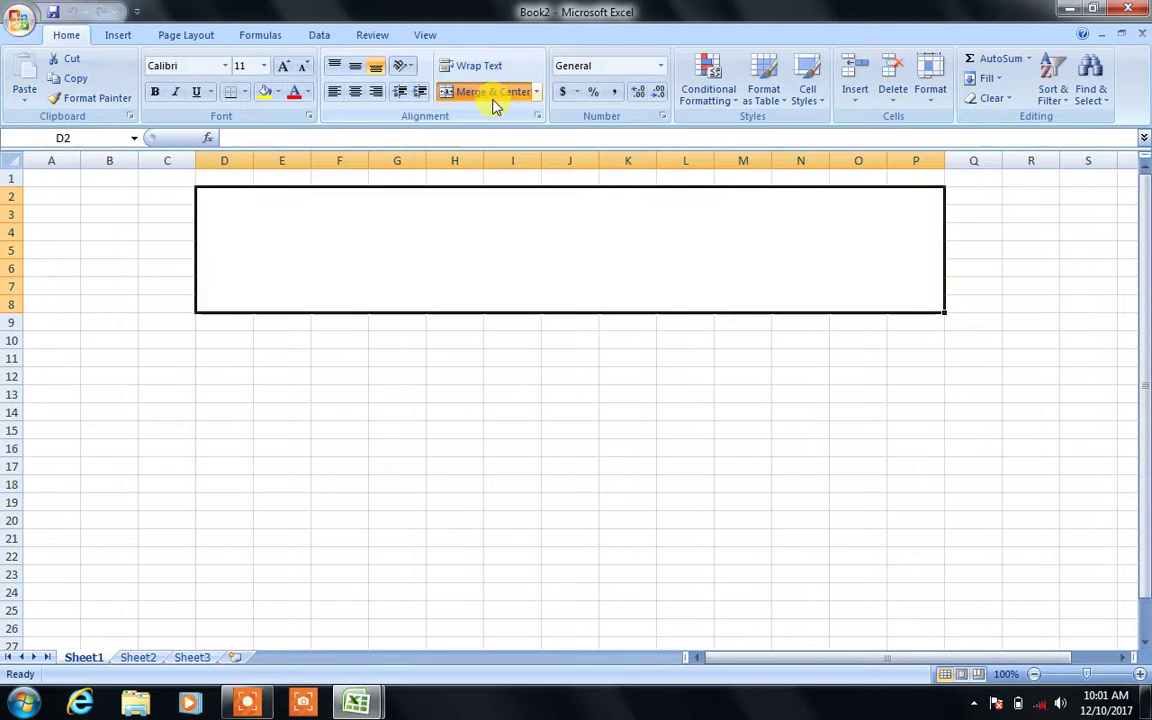
pyautogui.write('Daily')
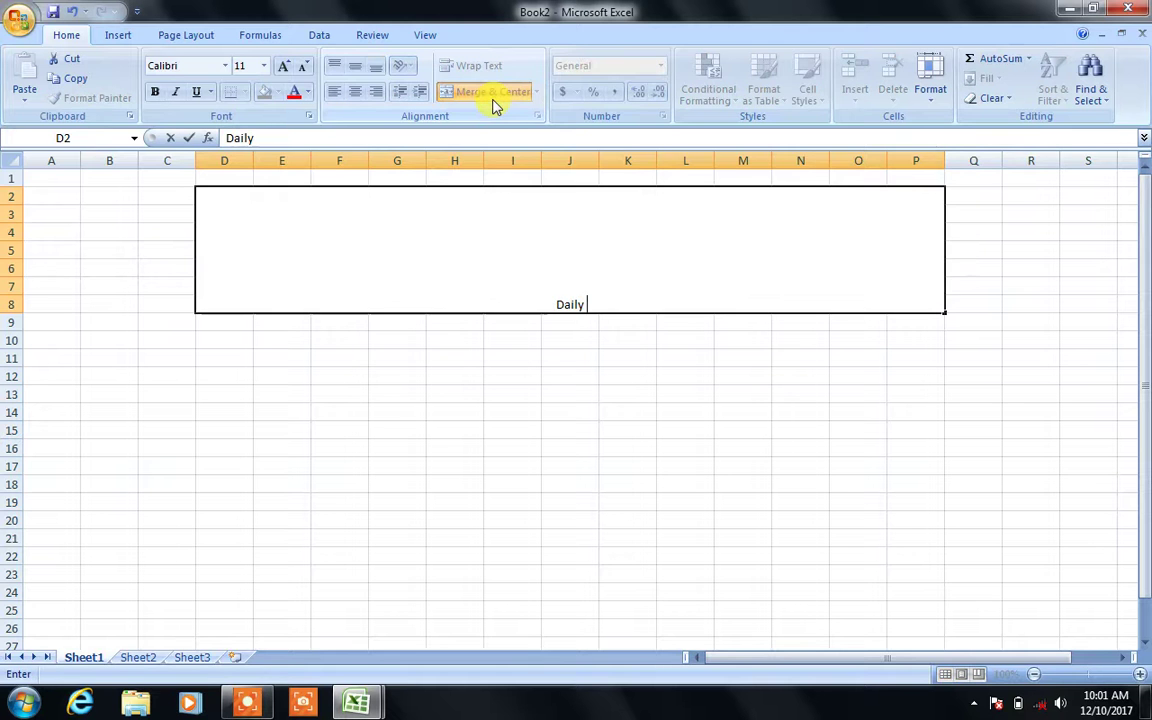
pyautogui.write(' Wages Sheet')
pyautogui.press('Return')
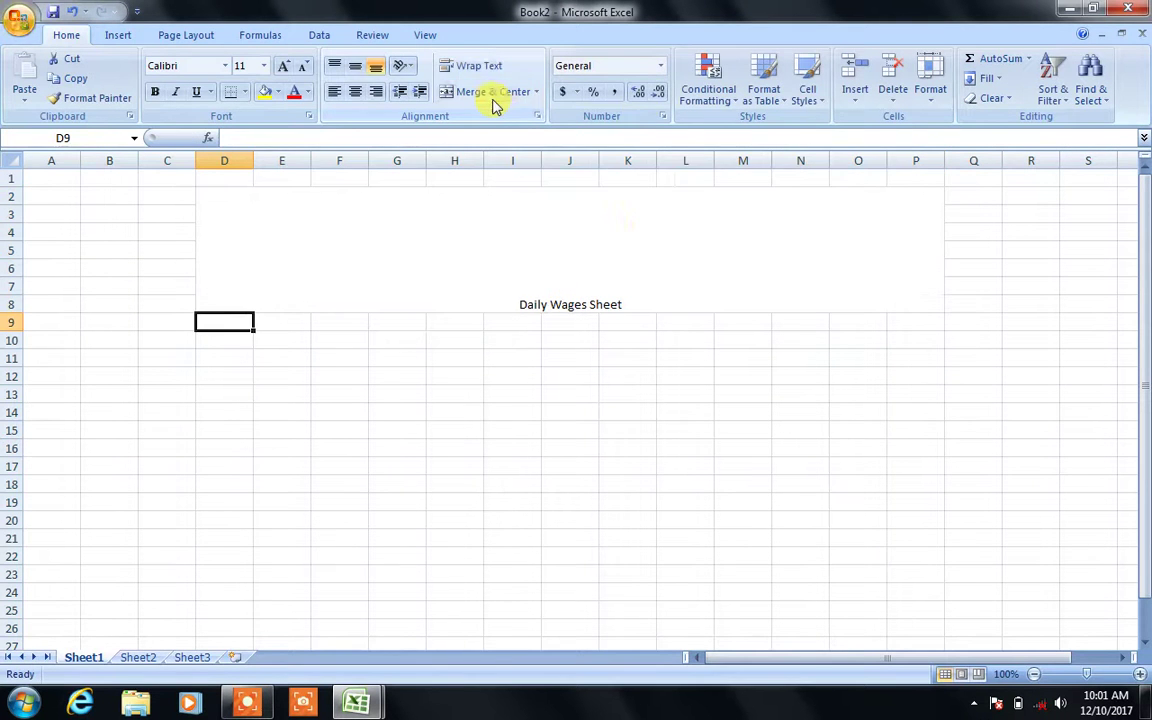
# Enlarge the font of the merged "Daily Wages Sheet" title to 72 points
pyautogui.click(654, 235)
pyautogui.click(284, 67)
pyautogui.click(284, 67)
pyautogui.click(284, 67)
pyautogui.click(284, 67)
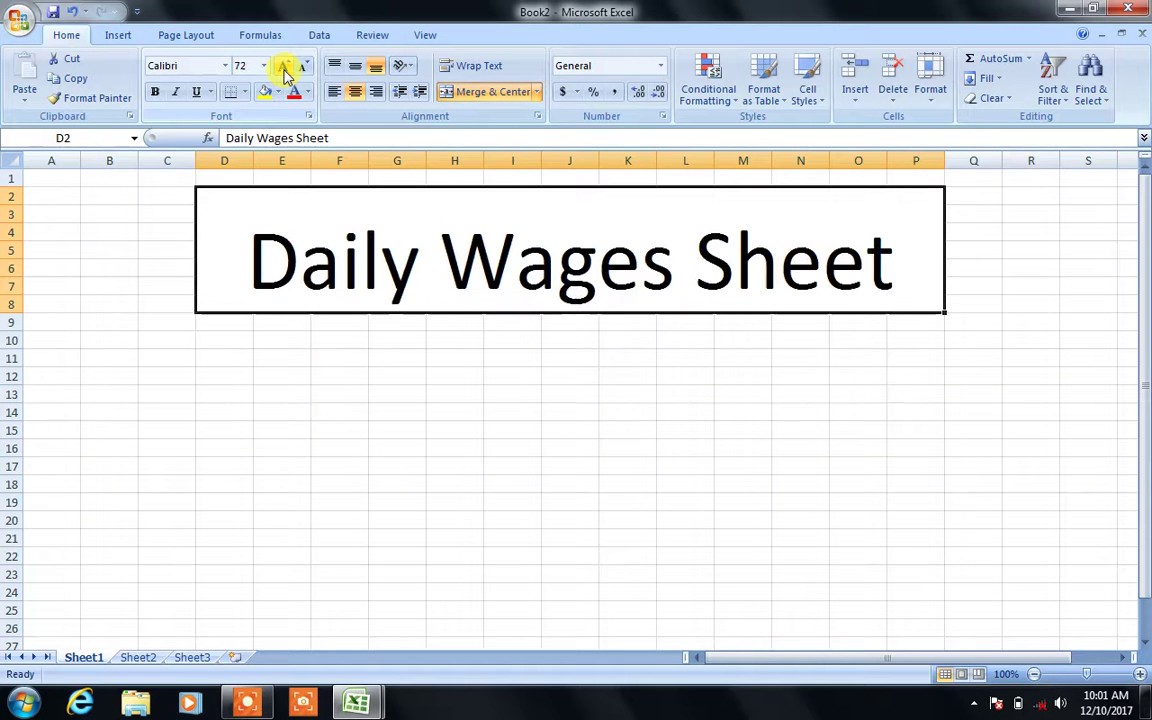
pyautogui.click(349, 390)
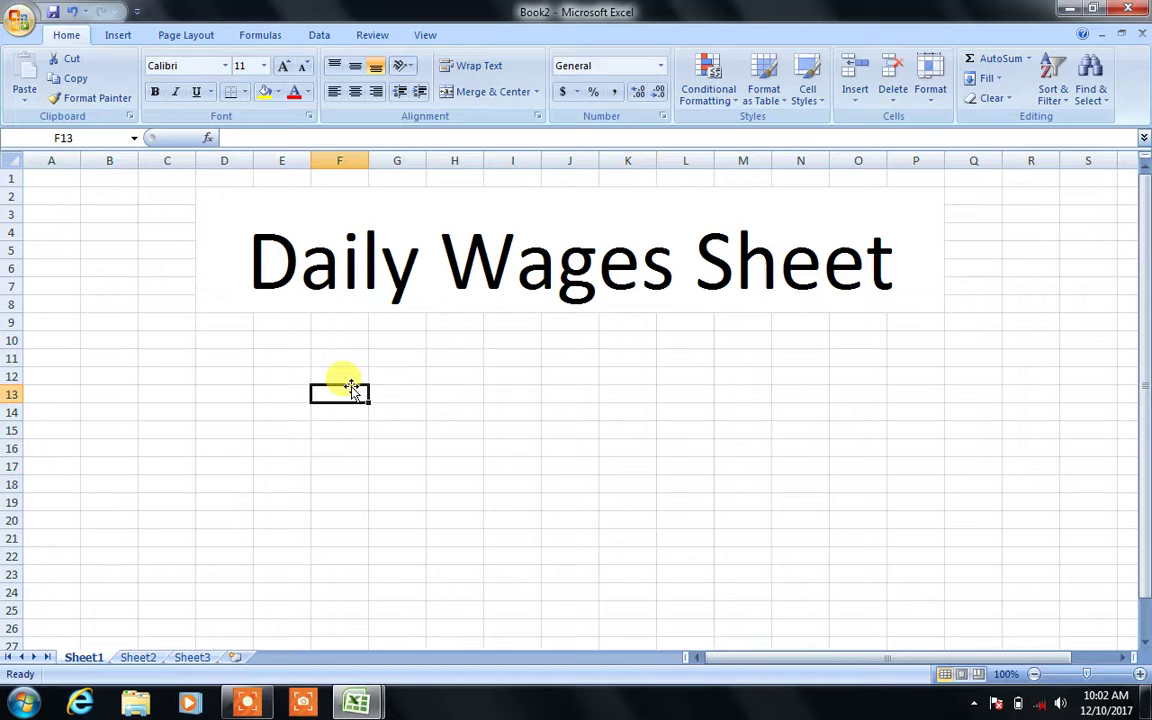
# Enter the column headings "Sr#" in B10 and "Name" in C10
pyautogui.click(119, 327)
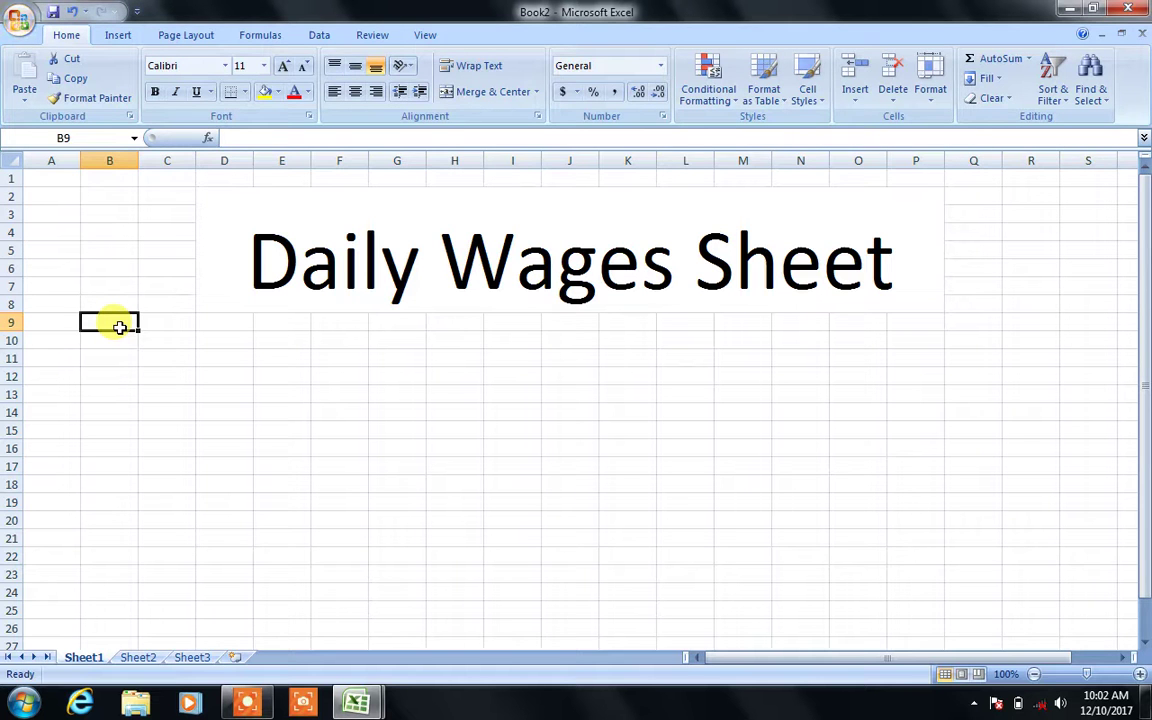
pyautogui.press('Down')
pyautogui.press('Down')
pyautogui.press('Up')
pyautogui.write('Ae')
pyautogui.press('BackSpace')
pyautogui.write('Sr')
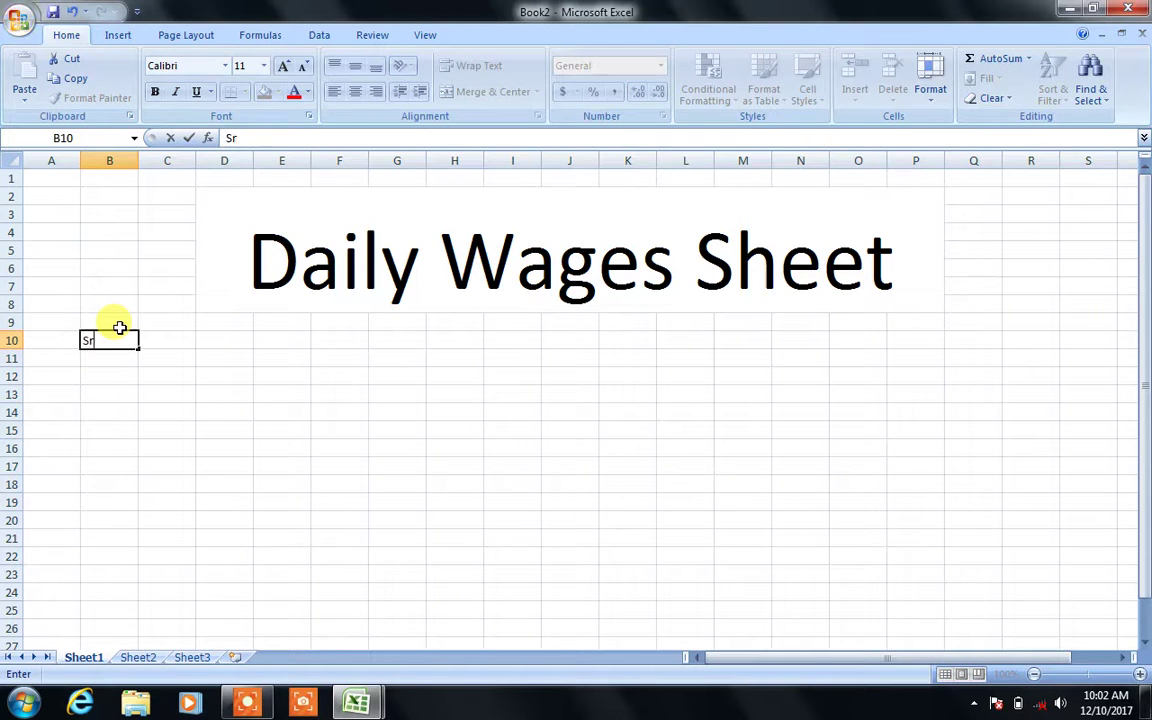
pyautogui.write('#')
pyautogui.press('Tab')
pyautogui.write('Name')
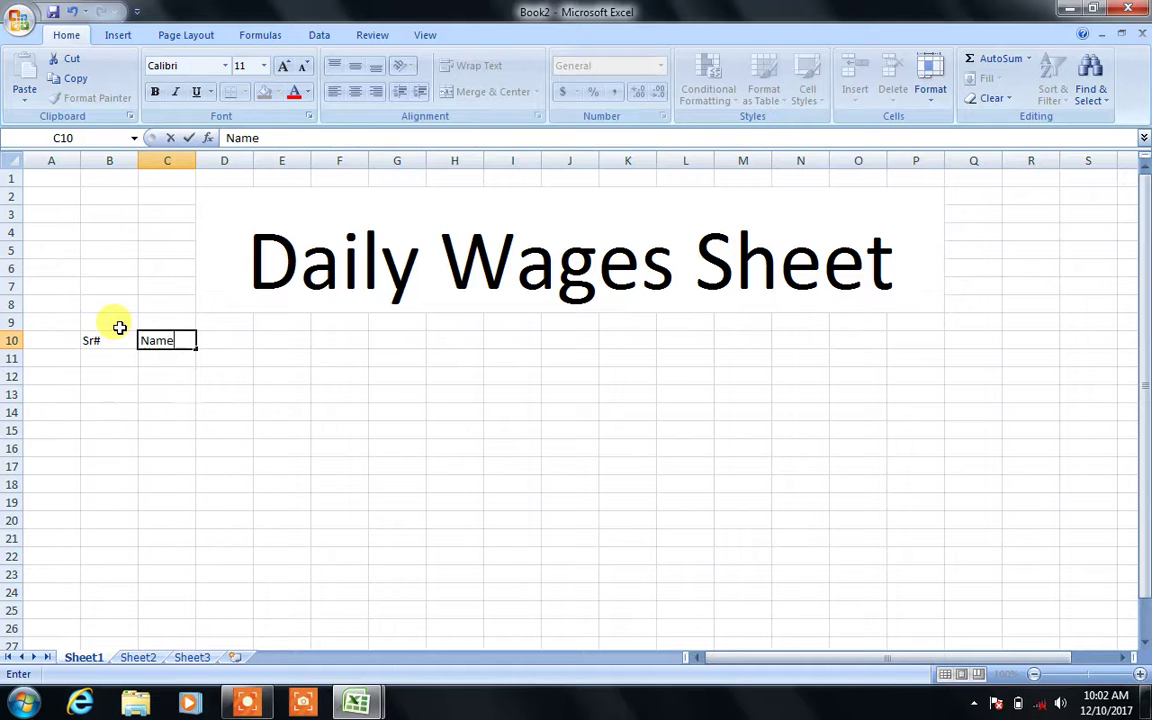
pyautogui.press('Tab')
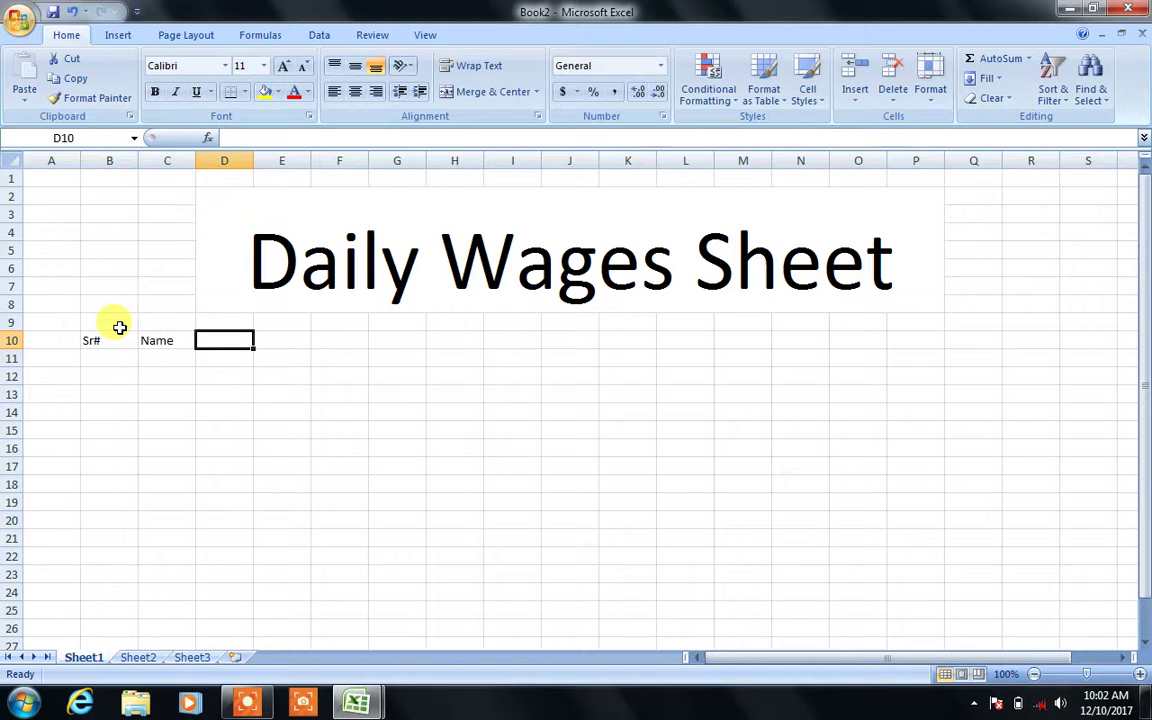
# Enter the heading "Monthly income" in D10 and autofit column D to its text
pyautogui.write('Monthly income')
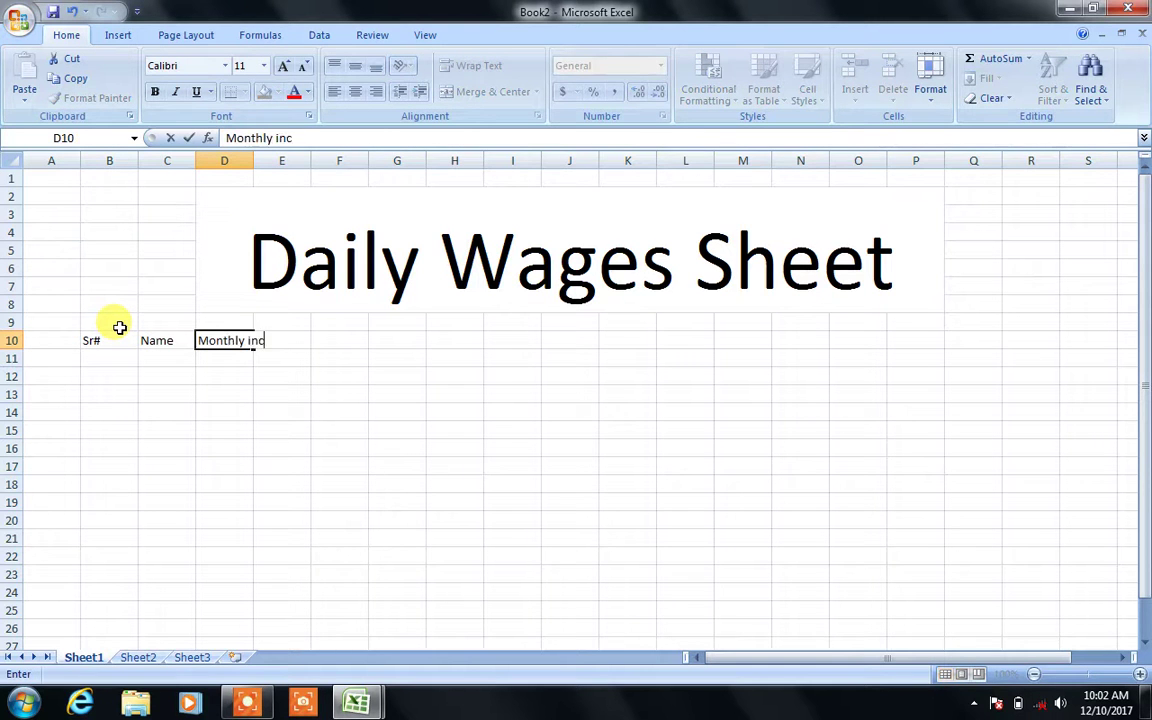
pyautogui.press('Tab')
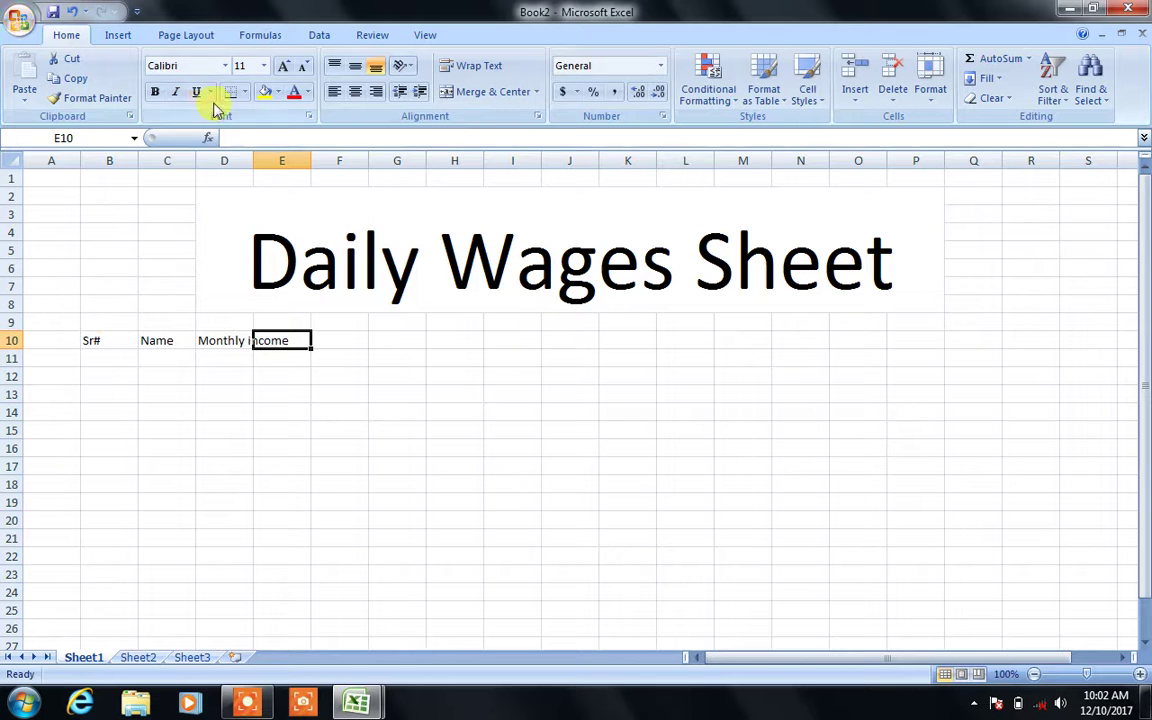
pyautogui.doubleClick(252, 154)
pyautogui.press('Left')
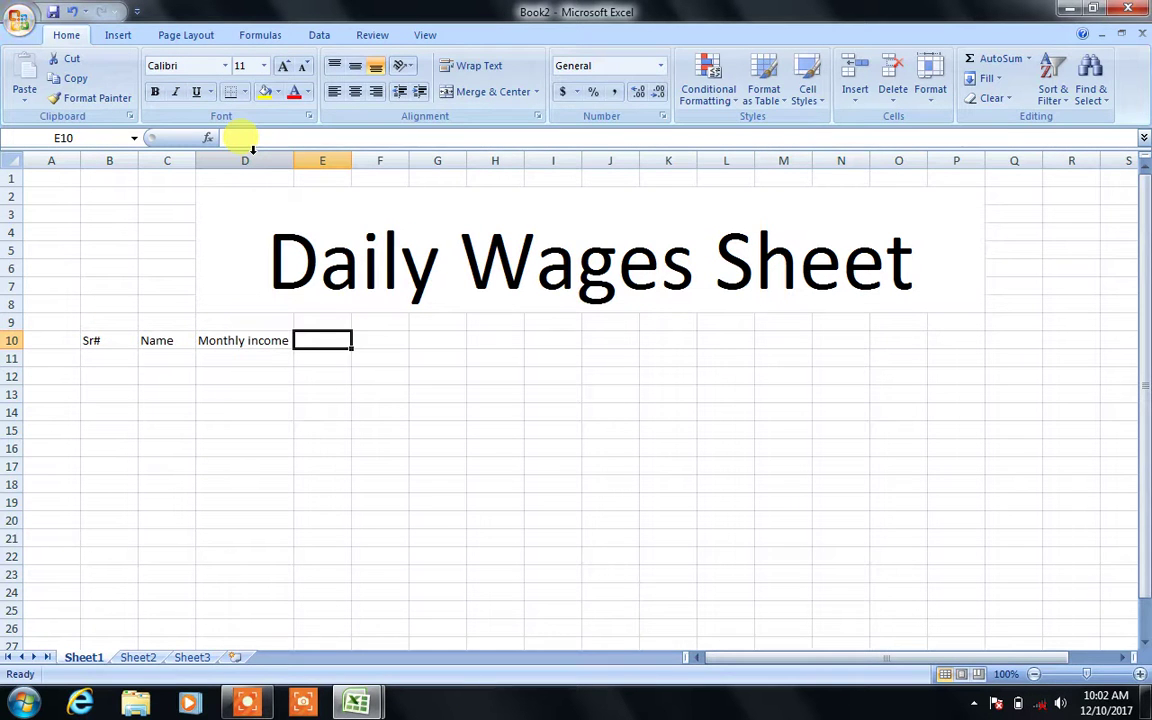
# Enter the heading "Working Days" in E10 with column E autofitted, and put 30 in E11
pyautogui.write('Workdin')
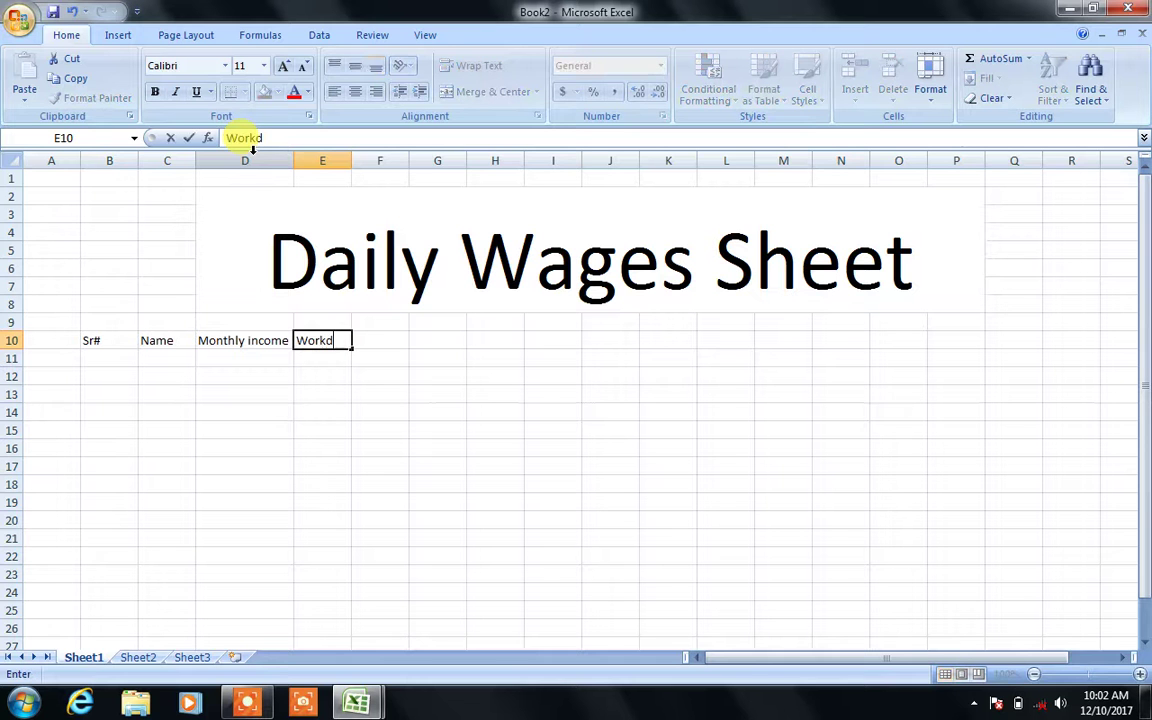
pyautogui.press('BackSpace')
pyautogui.press('BackSpace')
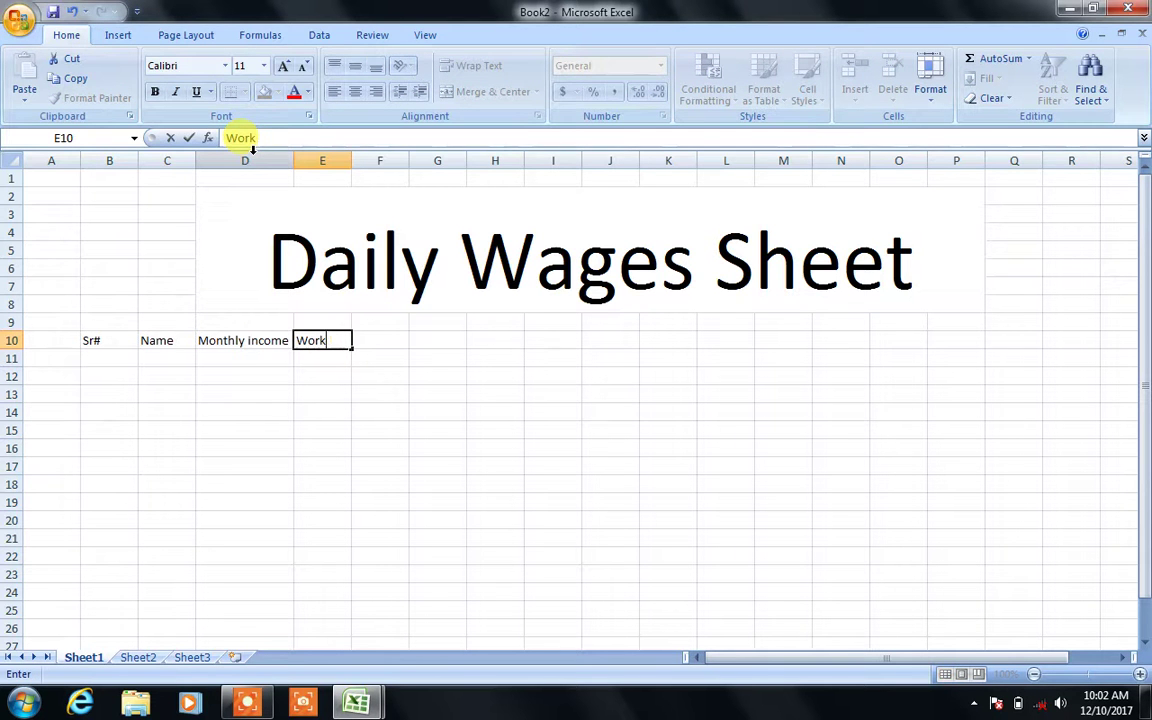
pyautogui.write('ing Days')
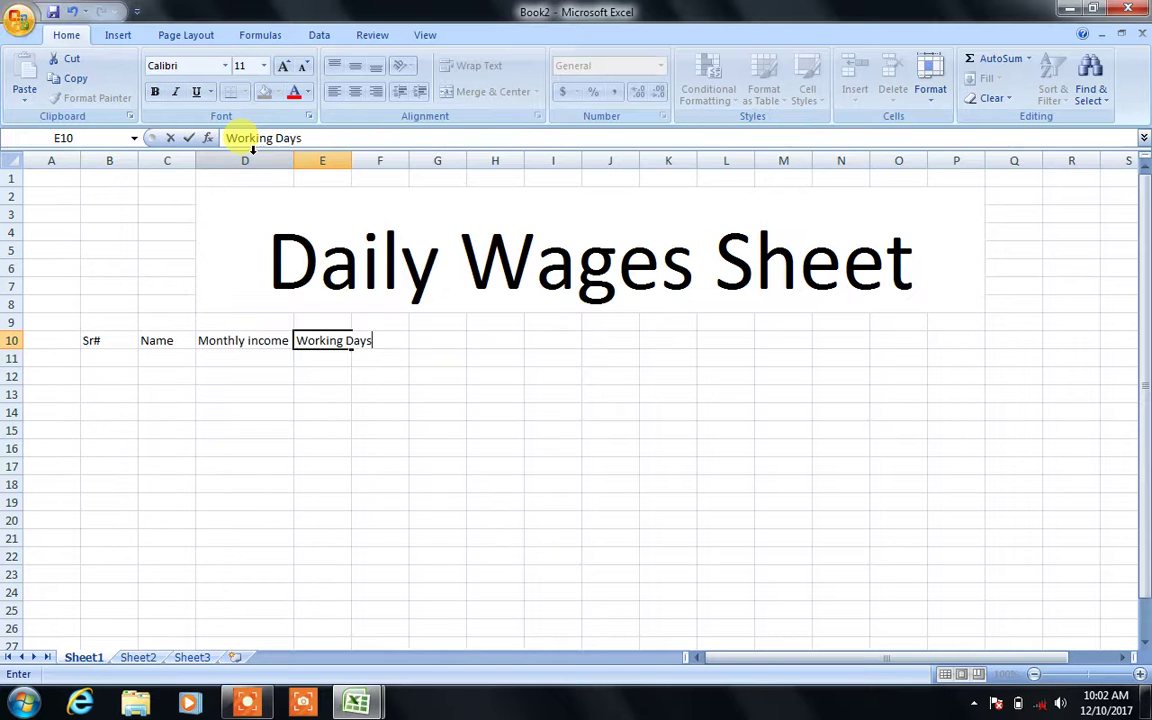
pyautogui.press('Return')
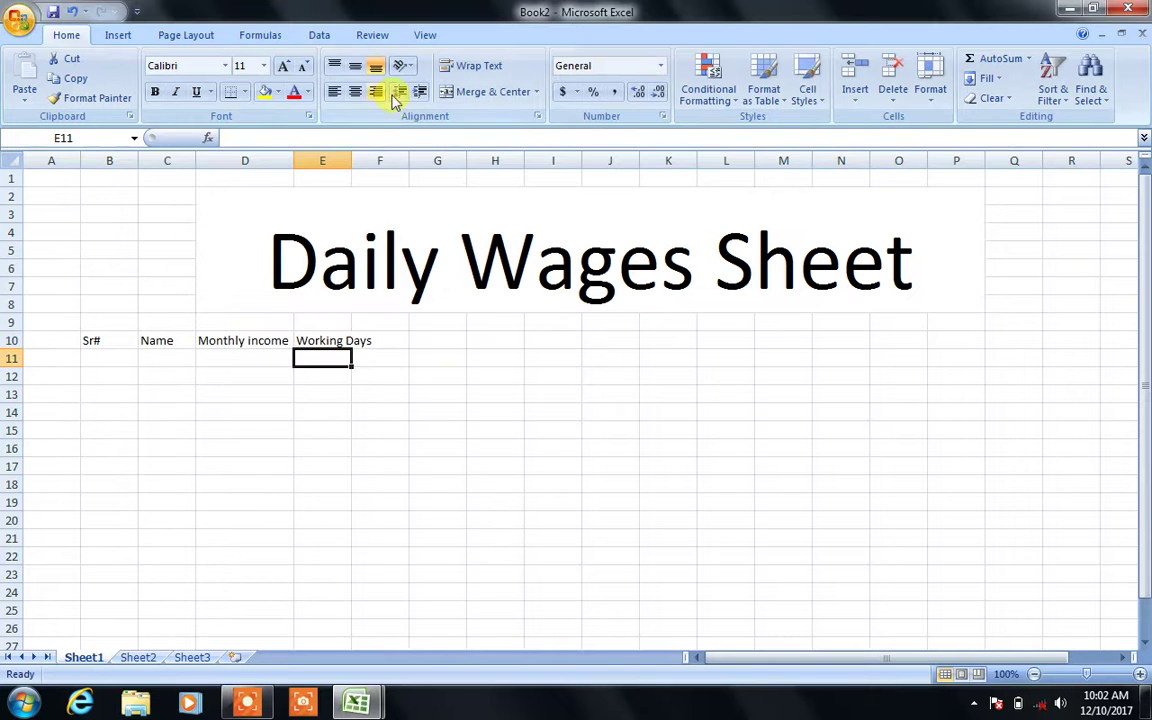
pyautogui.doubleClick(353, 155)
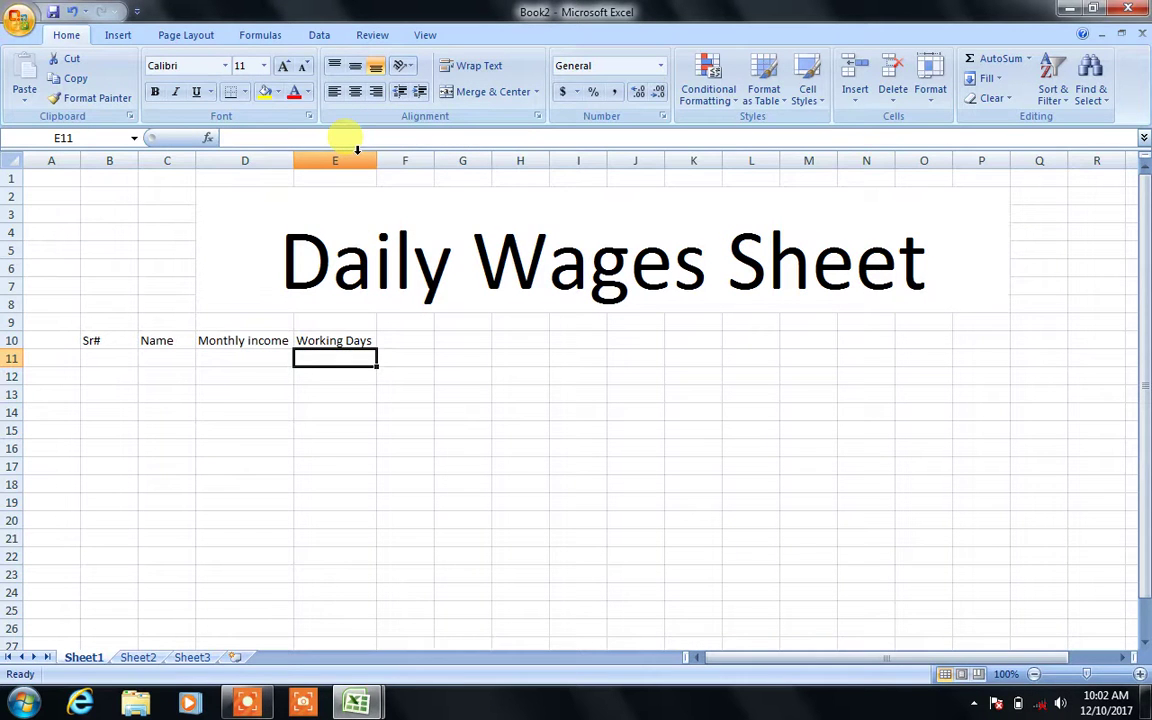
pyautogui.write('30')
pyautogui.press('Tab')
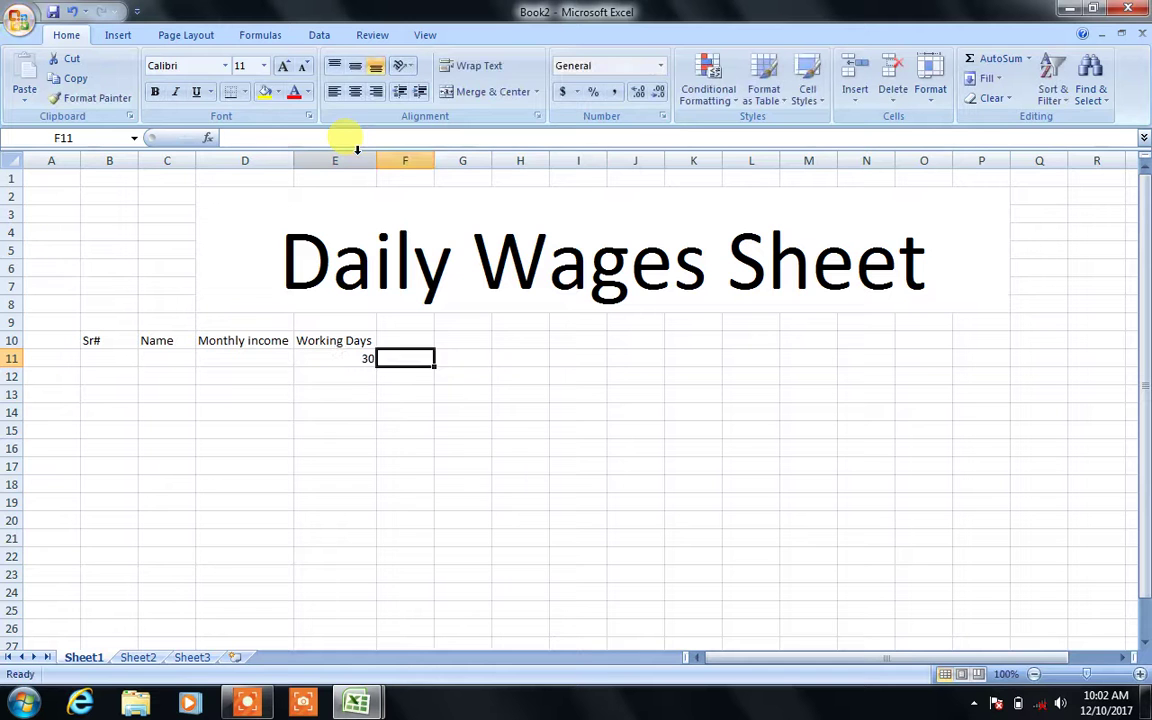
# Enter the heading "Working Hours" in F10 and autofit column F to its text
pyautogui.press('Up')
pyautogui.write('Working Hours')
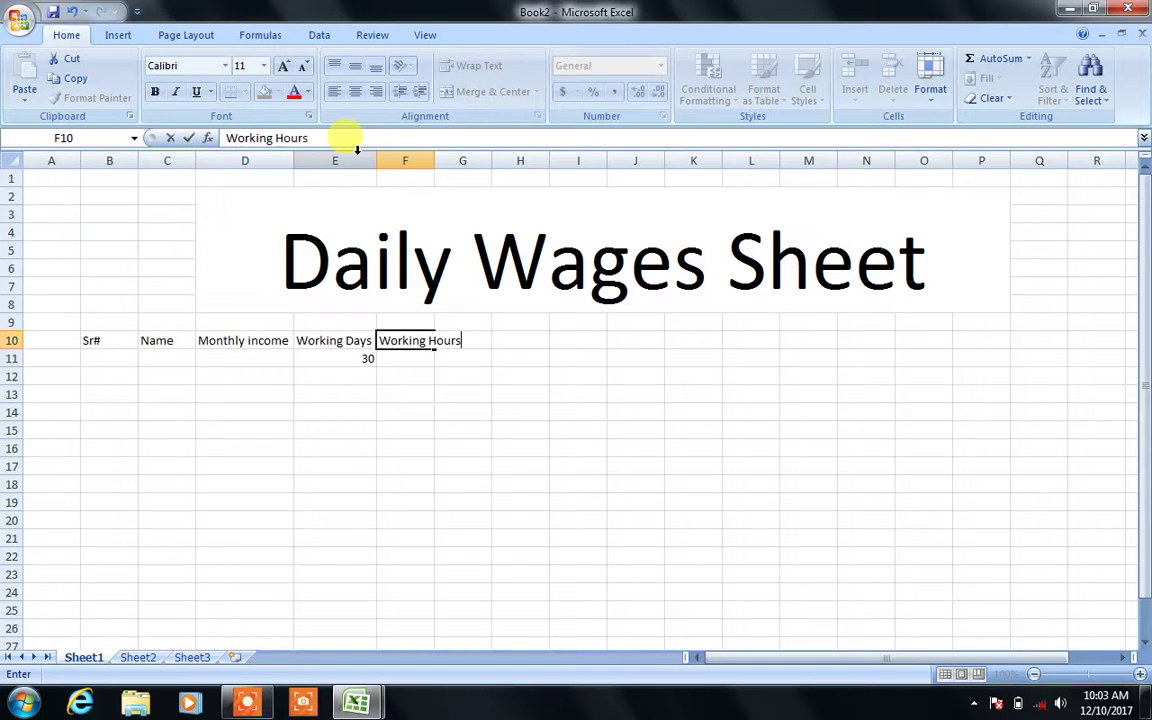
pyautogui.press('Return')
pyautogui.moveTo(433, 163); pyautogui.dragTo(433, 163)
pyautogui.doubleClick(433, 163)
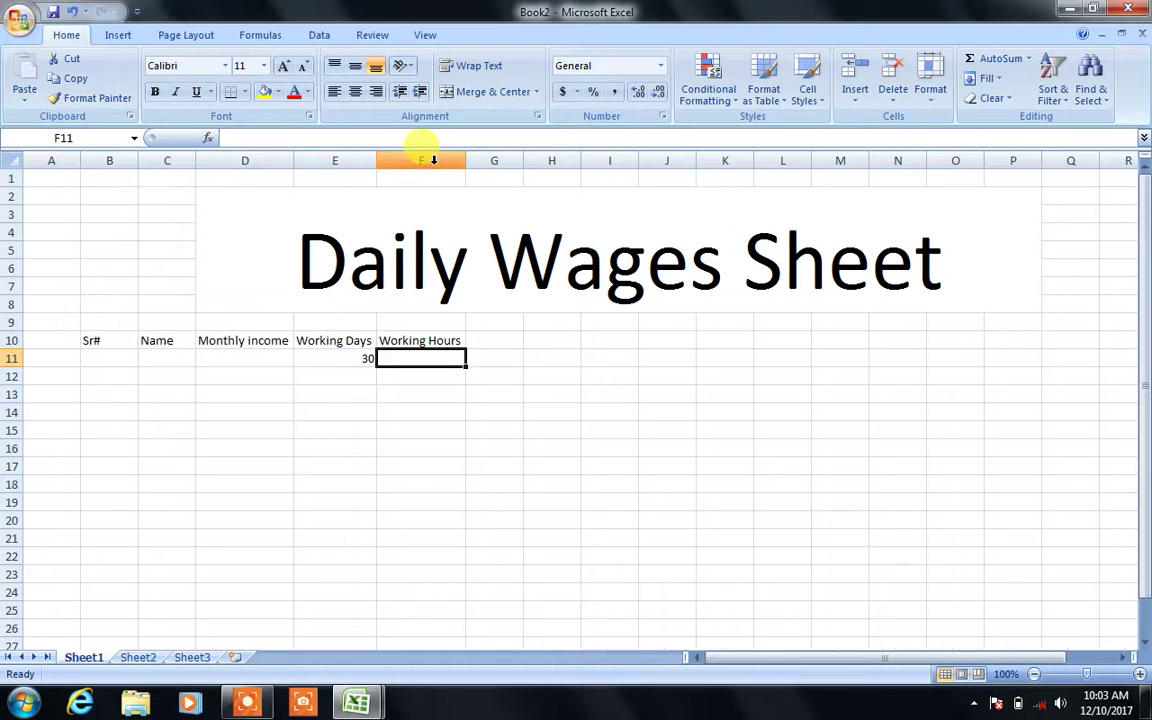
# Enter 8 as the working hours in F11
pyautogui.write('89')
pyautogui.press('Tab')
pyautogui.press('Left')
pyautogui.write('8')
pyautogui.press('Return')
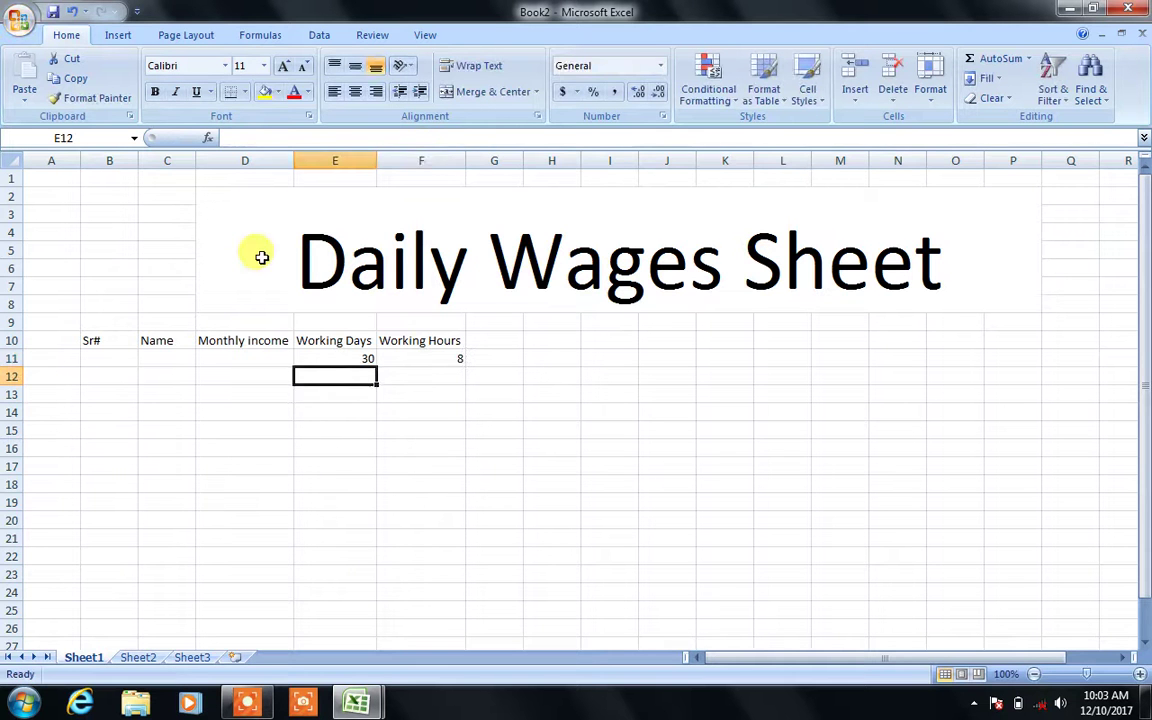
# Fill in the first record in row 11 with serial number 1, the employee's name and a monthly income of 22000
pyautogui.click(113, 362)
pyautogui.write('1')
pyautogui.press('Tab')
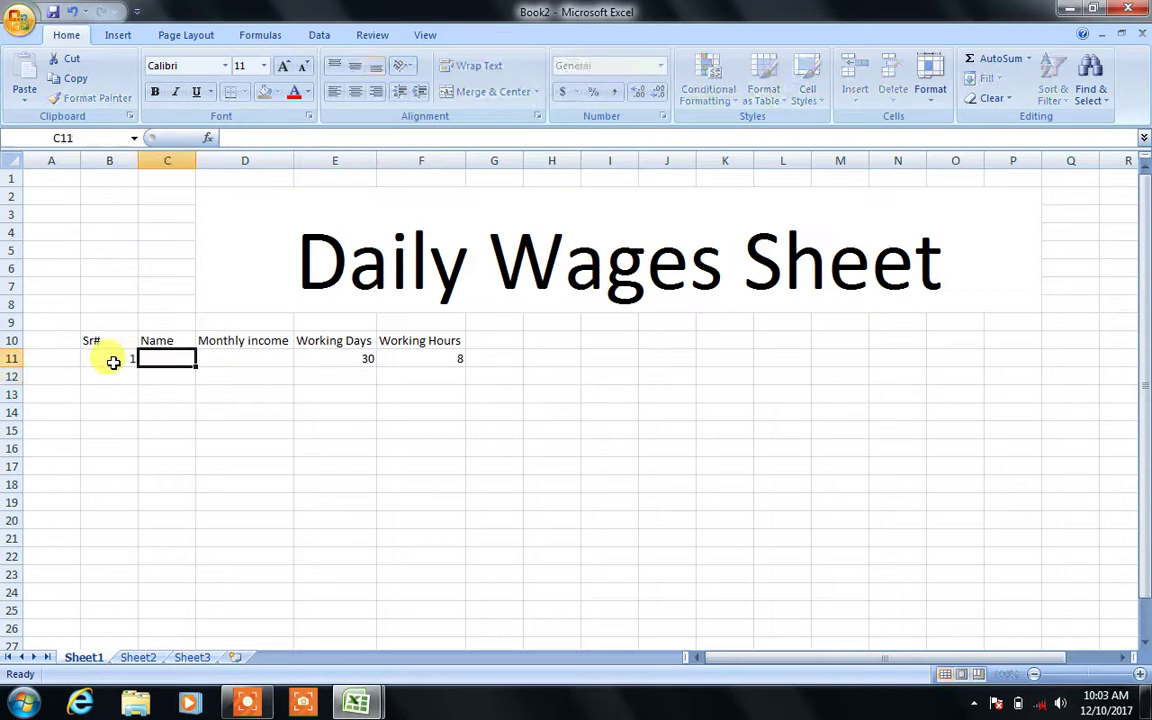
pyautogui.write('Ali')
pyautogui.press('Tab')
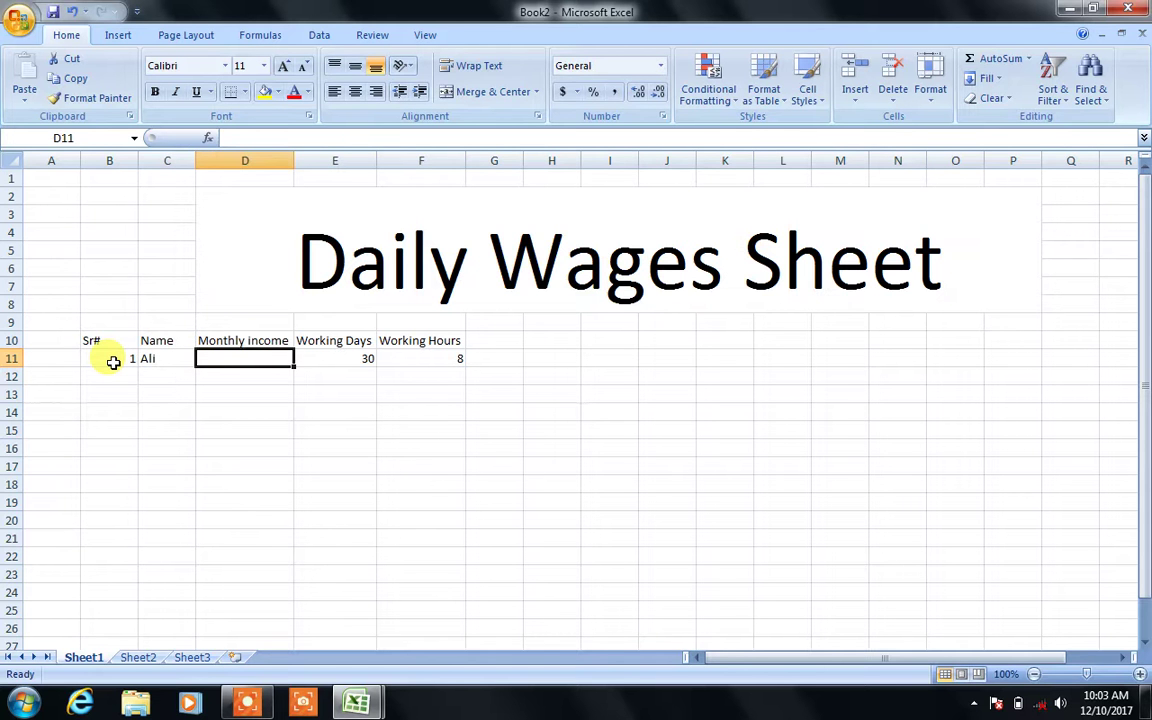
pyautogui.write('2')
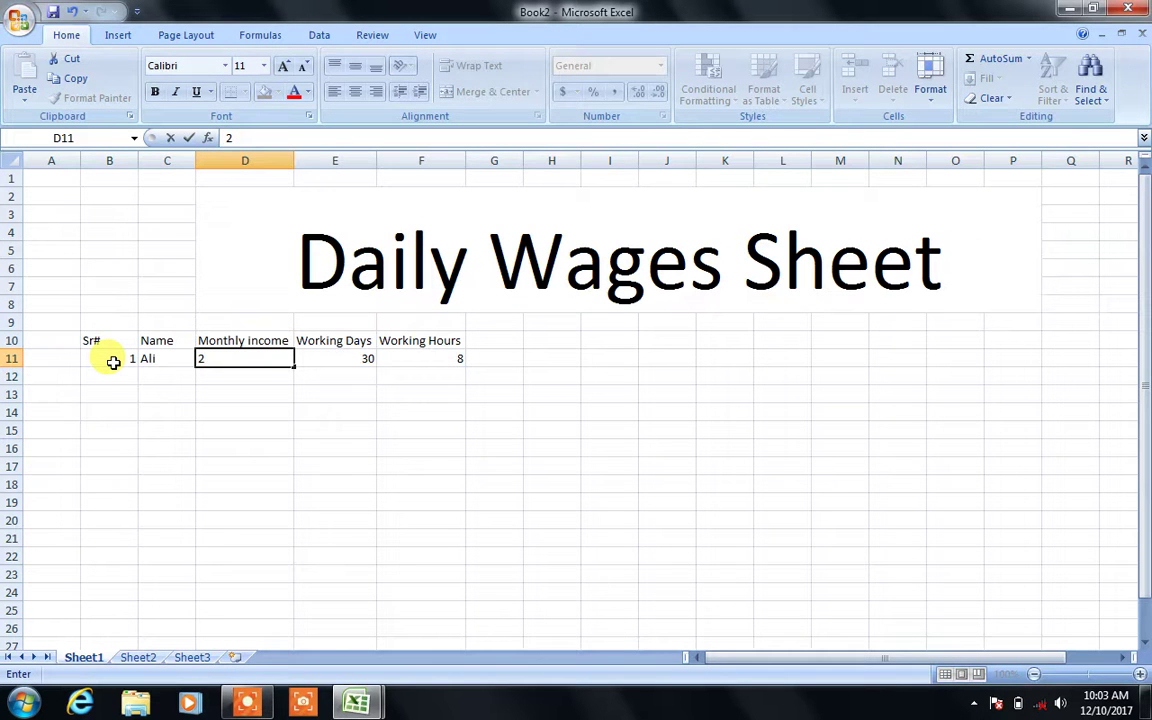
pyautogui.write('2000')
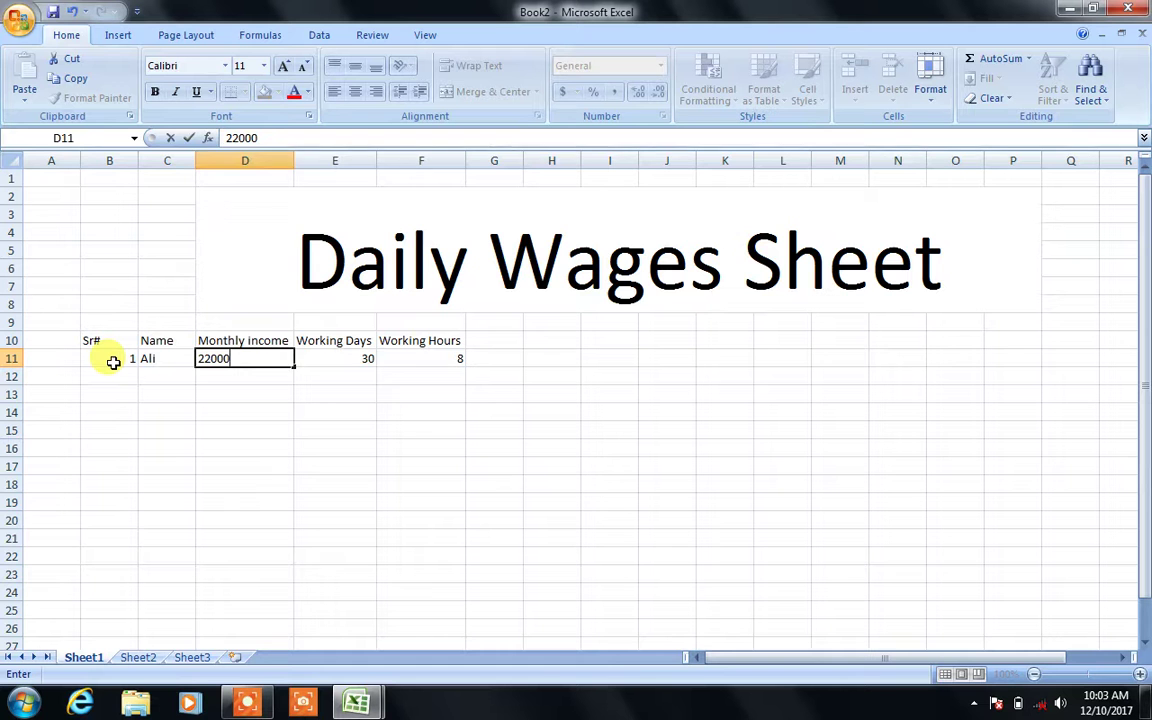
pyautogui.press('Tab')
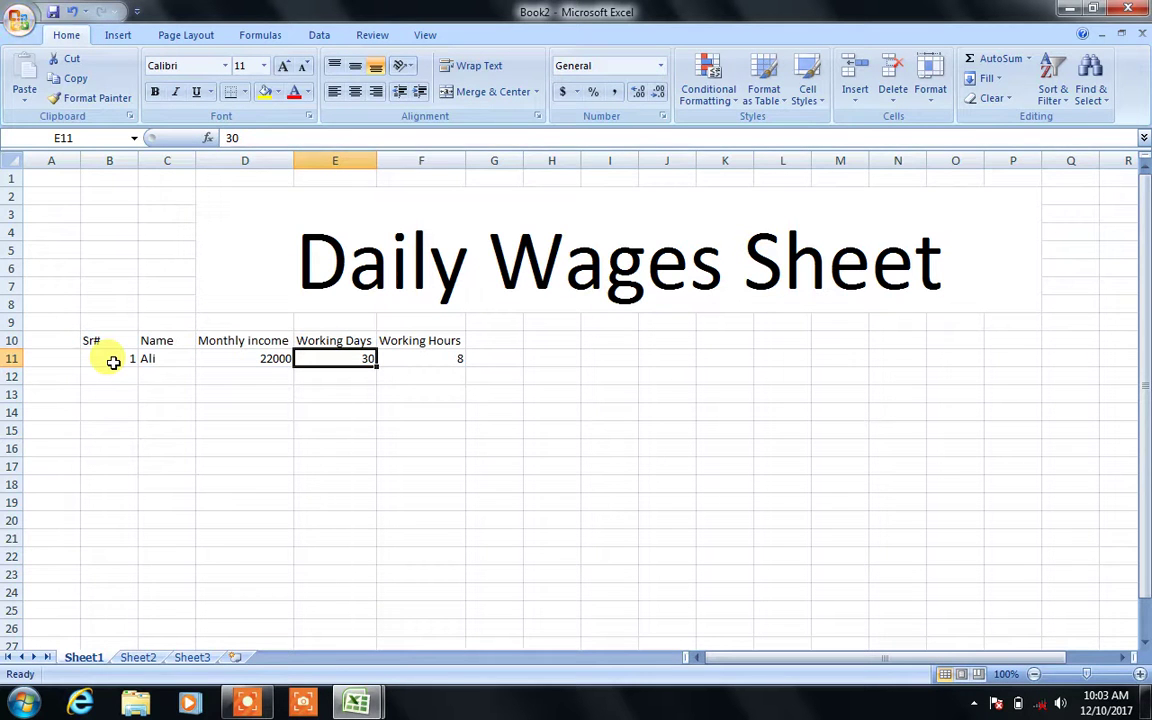
# Enter the heading "Salary Per Week" in G10 and autofit column G to its text
pyautogui.click(486, 334)
pyautogui.write('Salar')
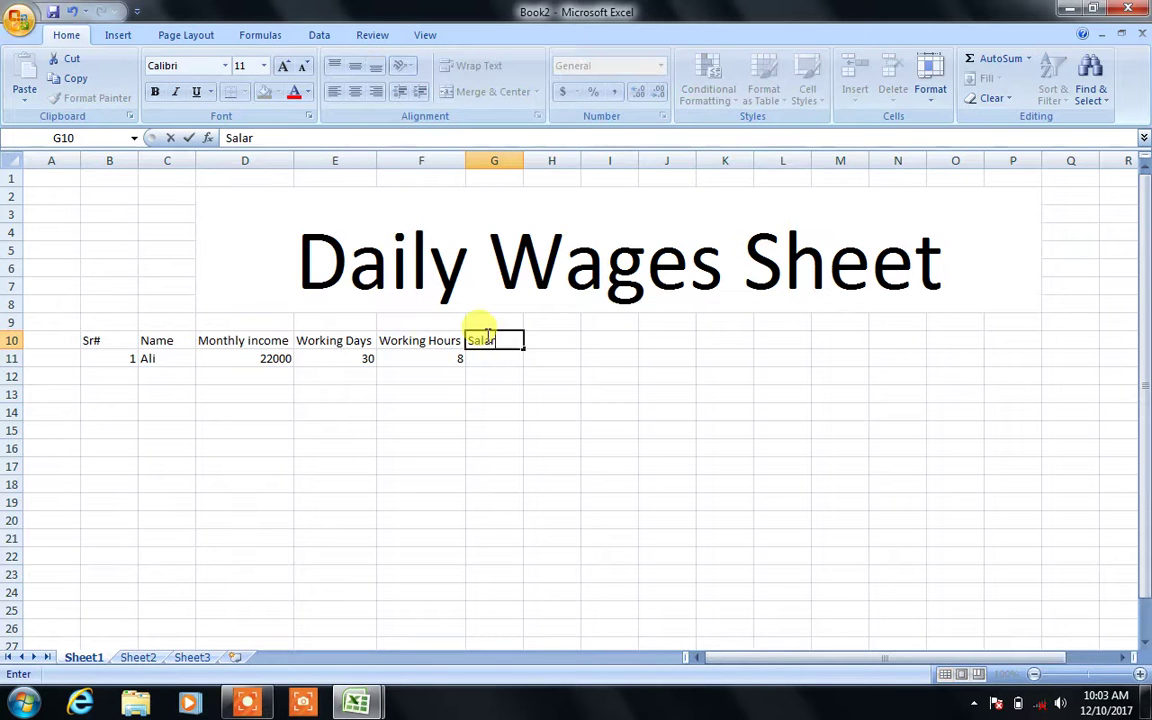
pyautogui.write('y Per Week')
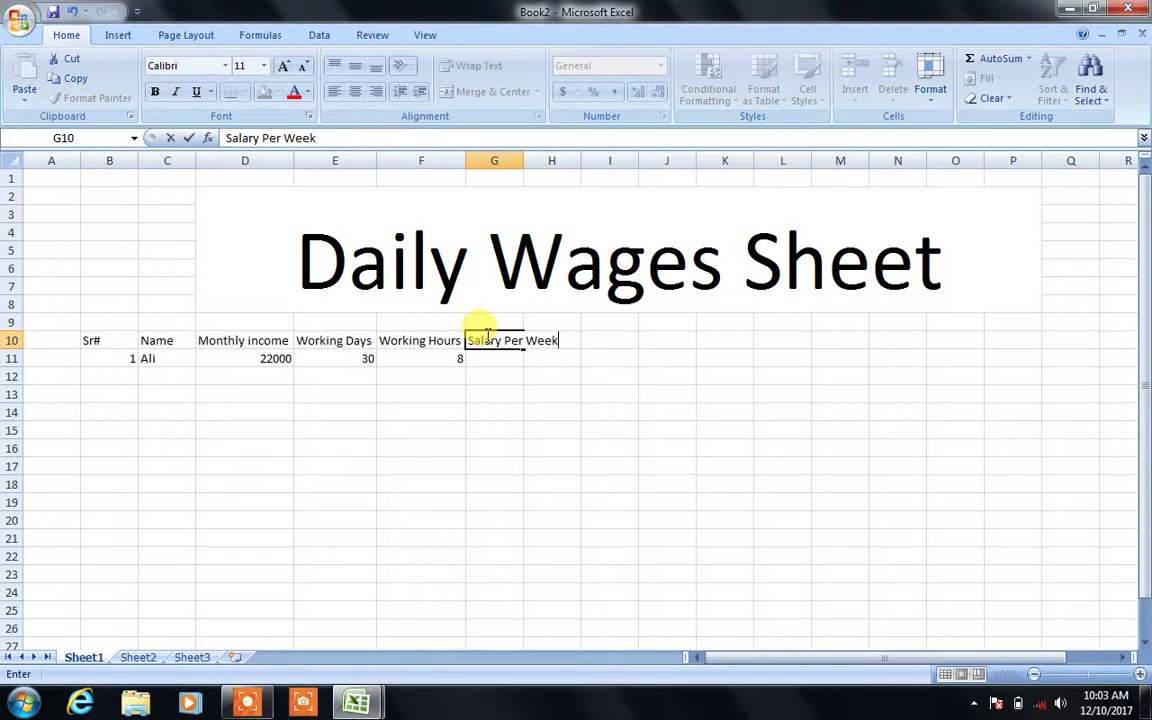
pyautogui.press('Return')
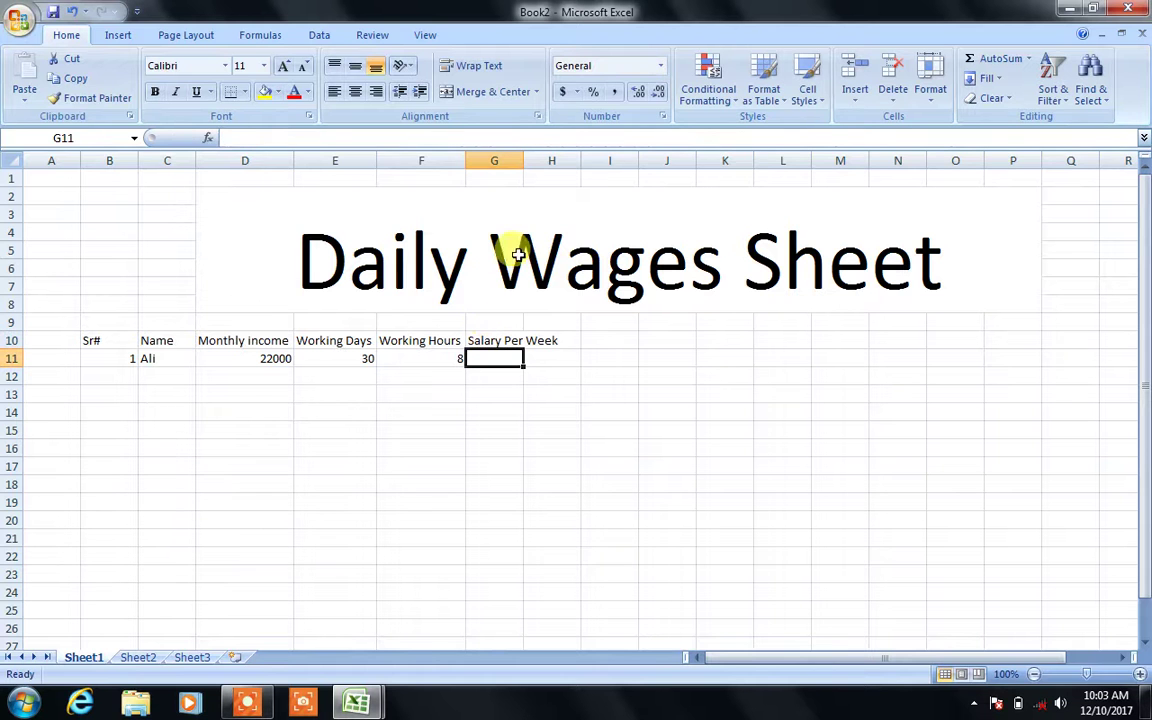
pyautogui.click(526, 160)
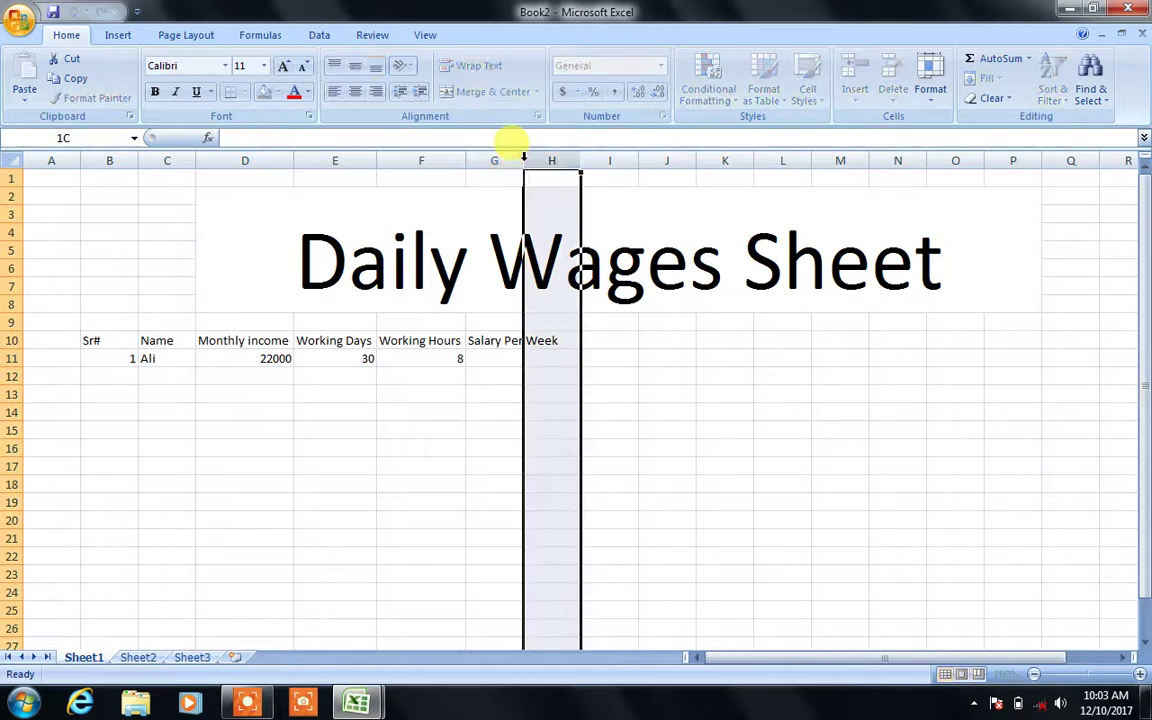
pyautogui.doubleClick(523, 160)
# Calculate the weekly salary in G11 with the formula =D11/4, and select H10
pyautogui.click(509, 352)
pyautogui.write('=')
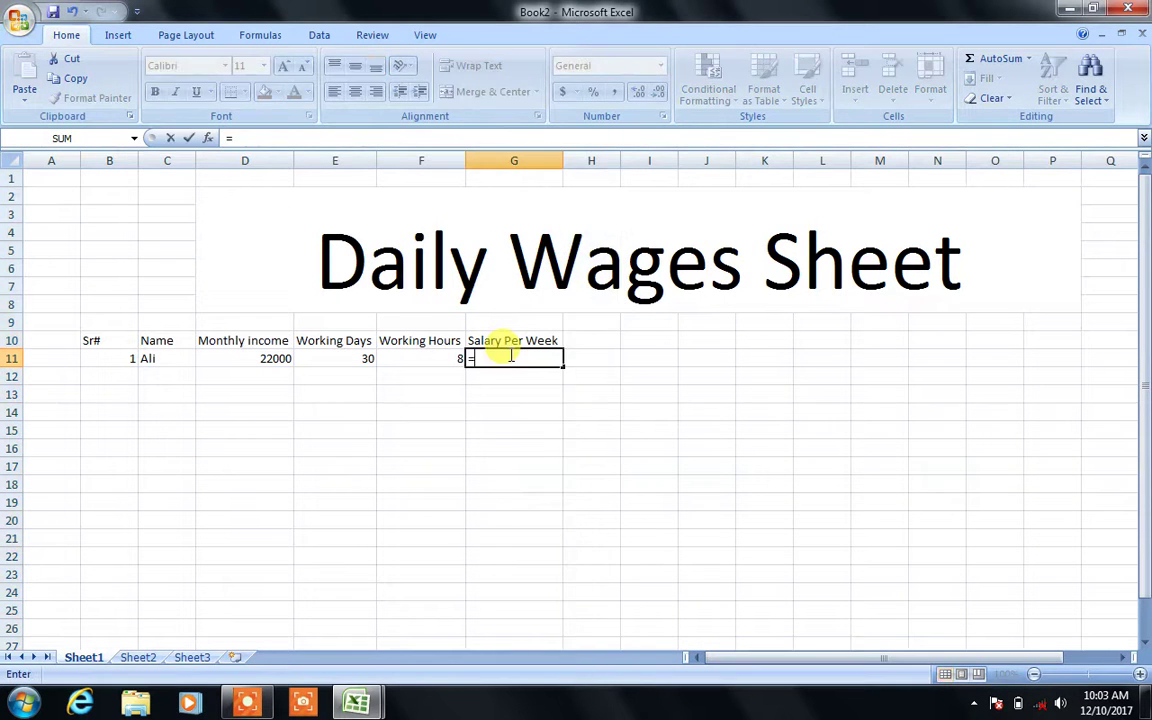
pyautogui.press('Left')
pyautogui.press('Left')
pyautogui.press('Left')
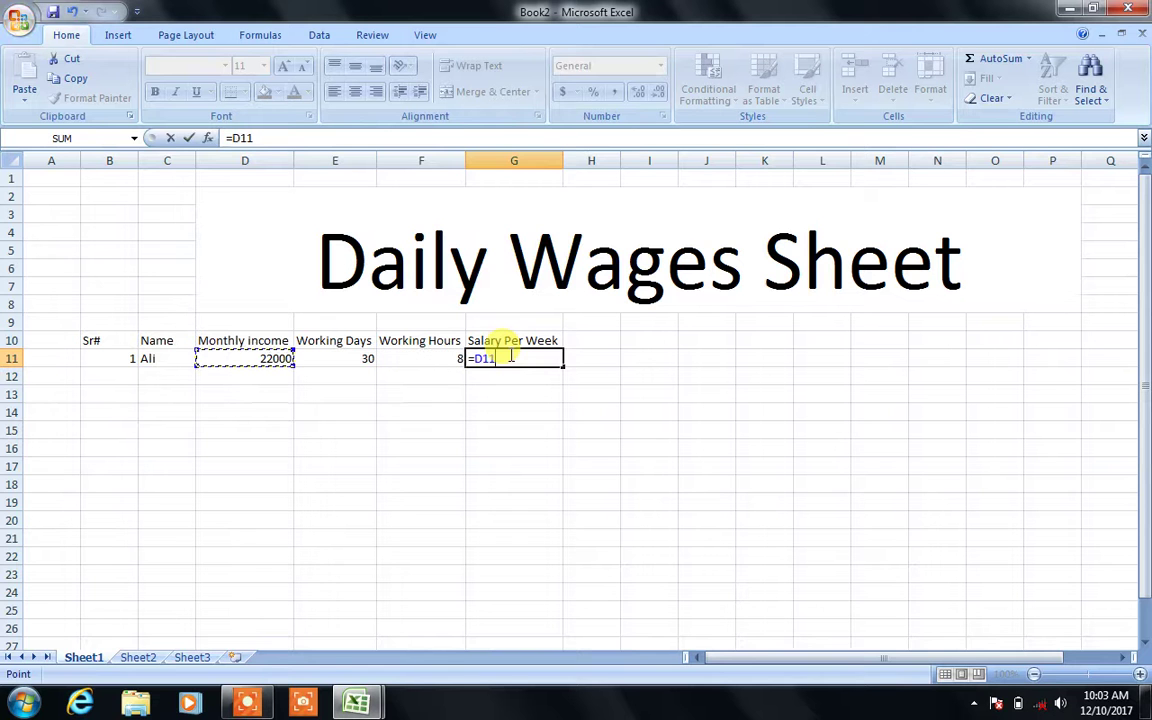
pyautogui.write('/')
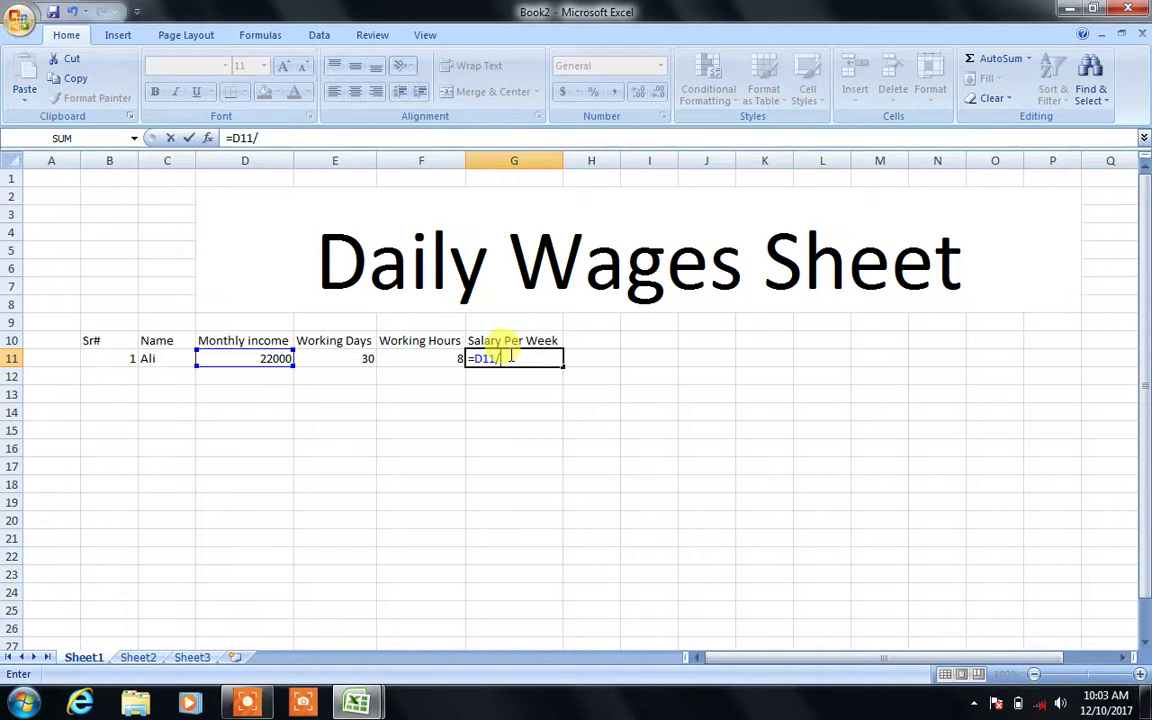
pyautogui.write('4')
pyautogui.hotkey('ctrl', 'Return')
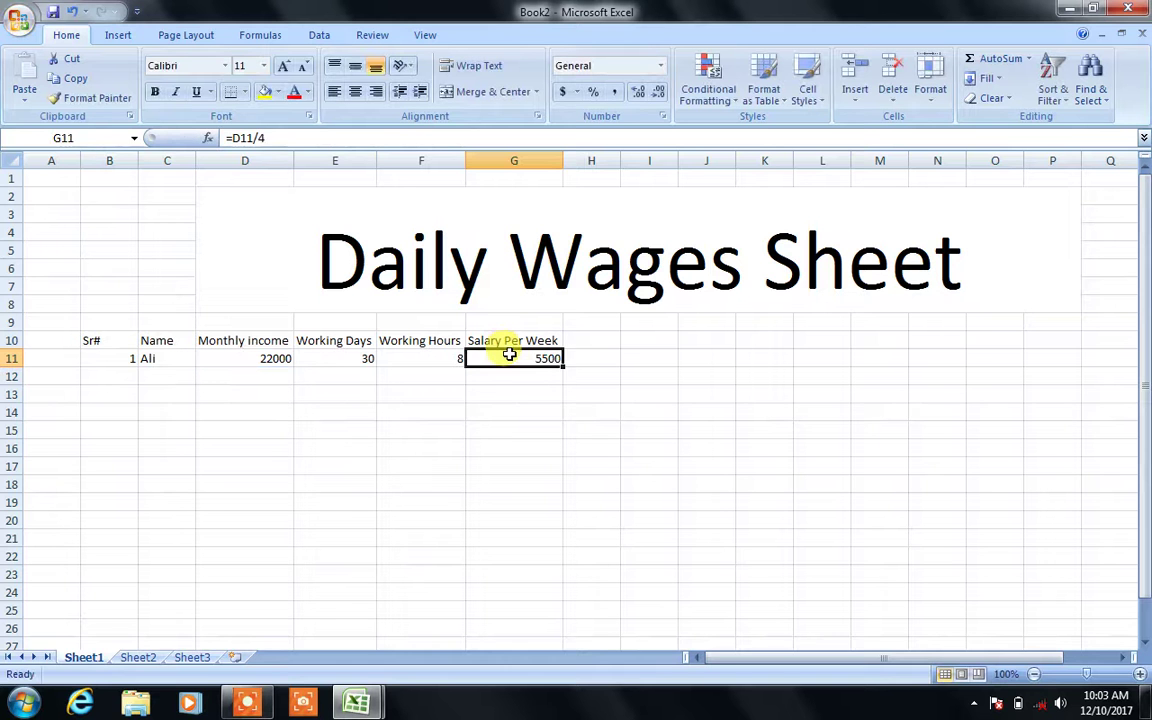
pyautogui.press('Right')
pyautogui.press('Up')
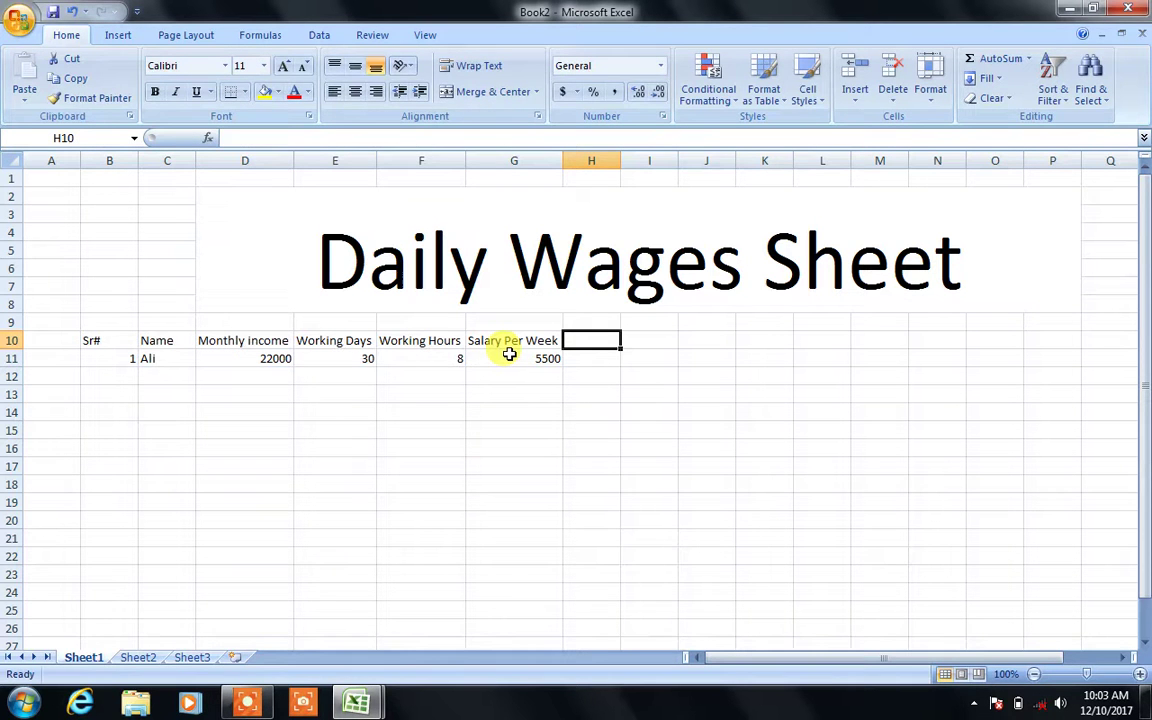
# Enter the heading "Salary Per Day" in H10 and autofit column H to its text
pyautogui.write('Salary Per Days')
pyautogui.press('Return')
pyautogui.press('Up')
pyautogui.press('F2')
pyautogui.press('BackSpace')
pyautogui.write('\\')
pyautogui.hotkey('shift', 'Return')
pyautogui.press('Down')
pyautogui.press('F2')
pyautogui.press('BackSpace')
pyautogui.press('Return')
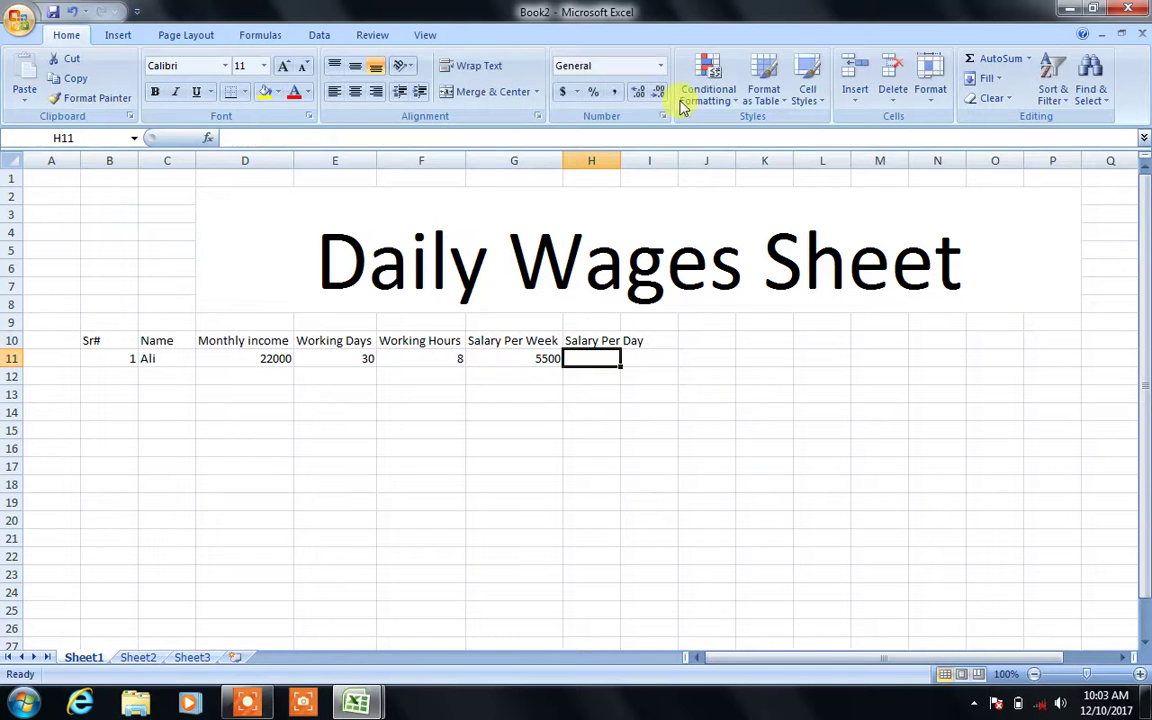
pyautogui.doubleClick(623, 167)
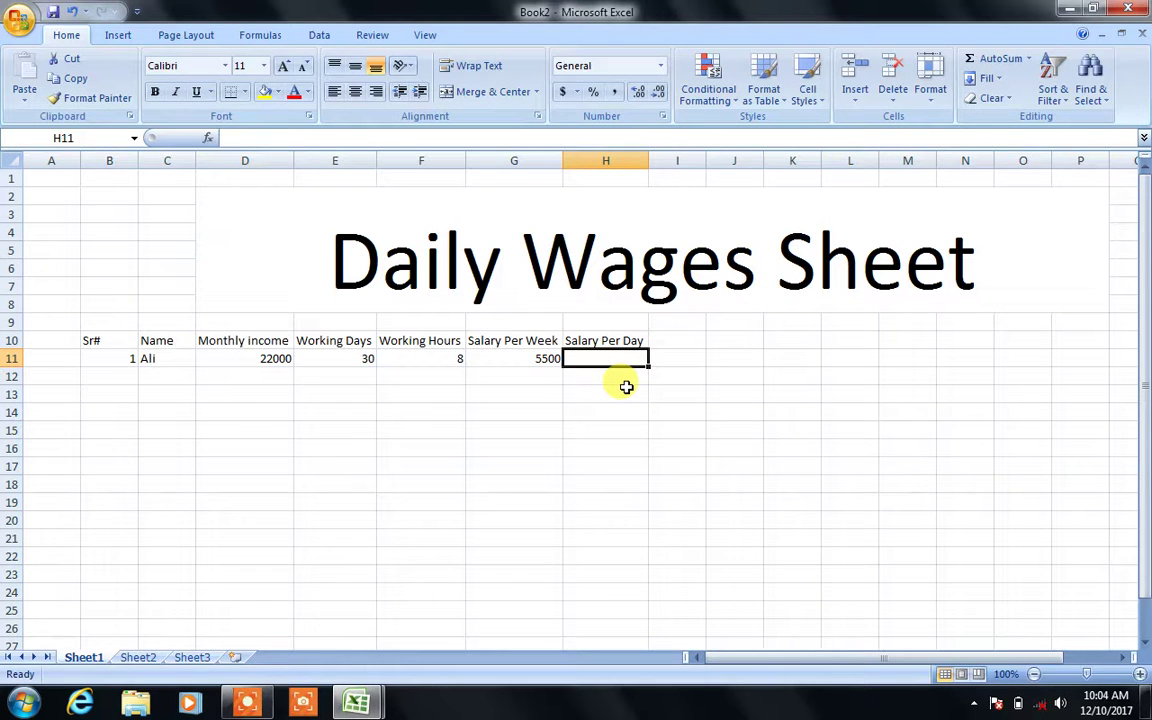
# Calculate the daily salary in H11 by dividing monthly income by working days with the formula =D11/E11
pyautogui.write('=')
pyautogui.press('Left')
pyautogui.press('Left')
pyautogui.press('Left')
pyautogui.press('Left')
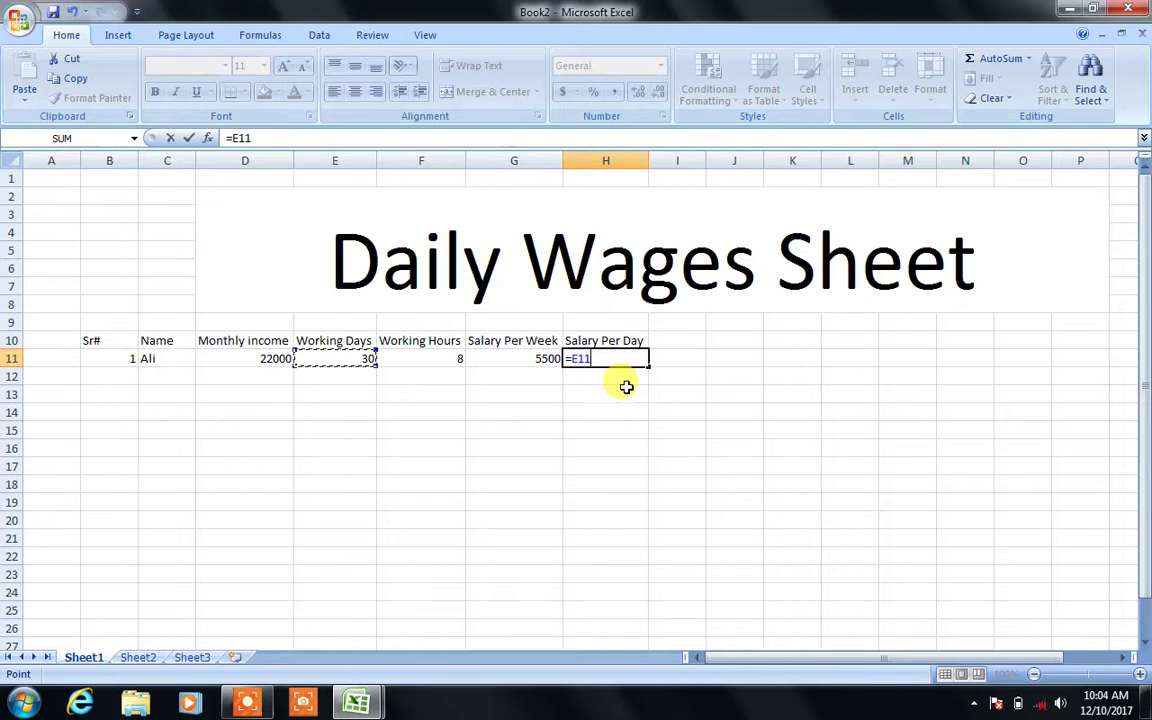
pyautogui.write('/')
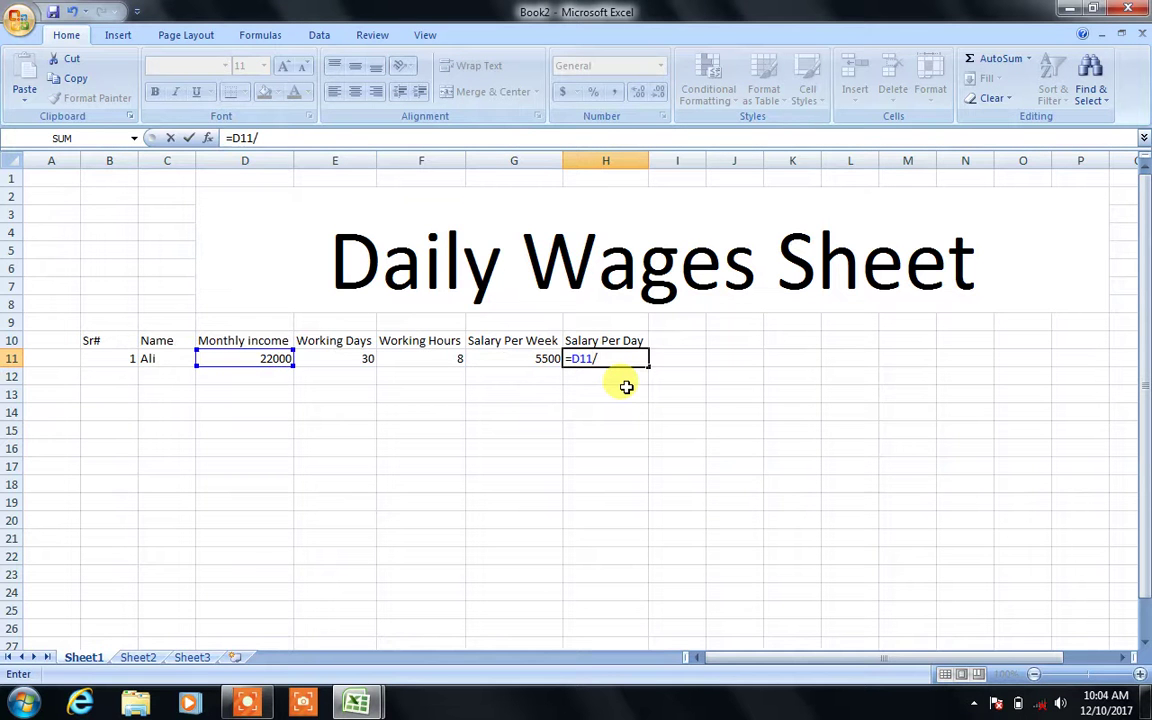
pyautogui.press('Left')
pyautogui.press('Left')
pyautogui.press('Left')
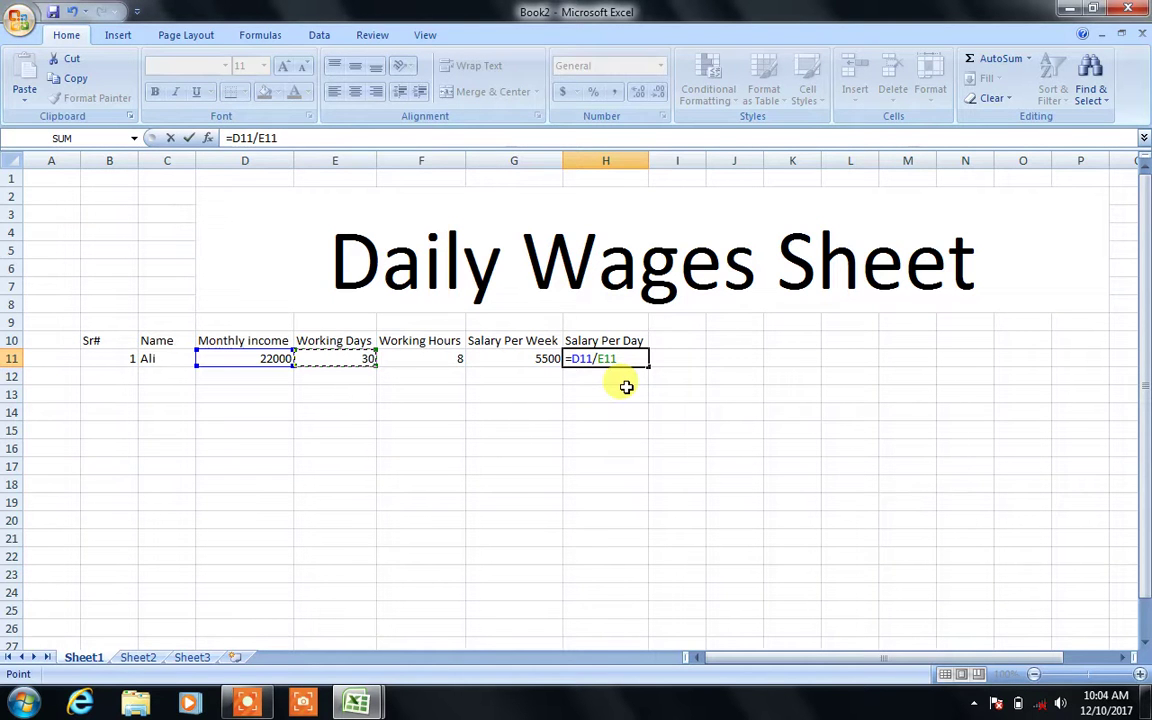
pyautogui.press('Return')
pyautogui.press('Up')
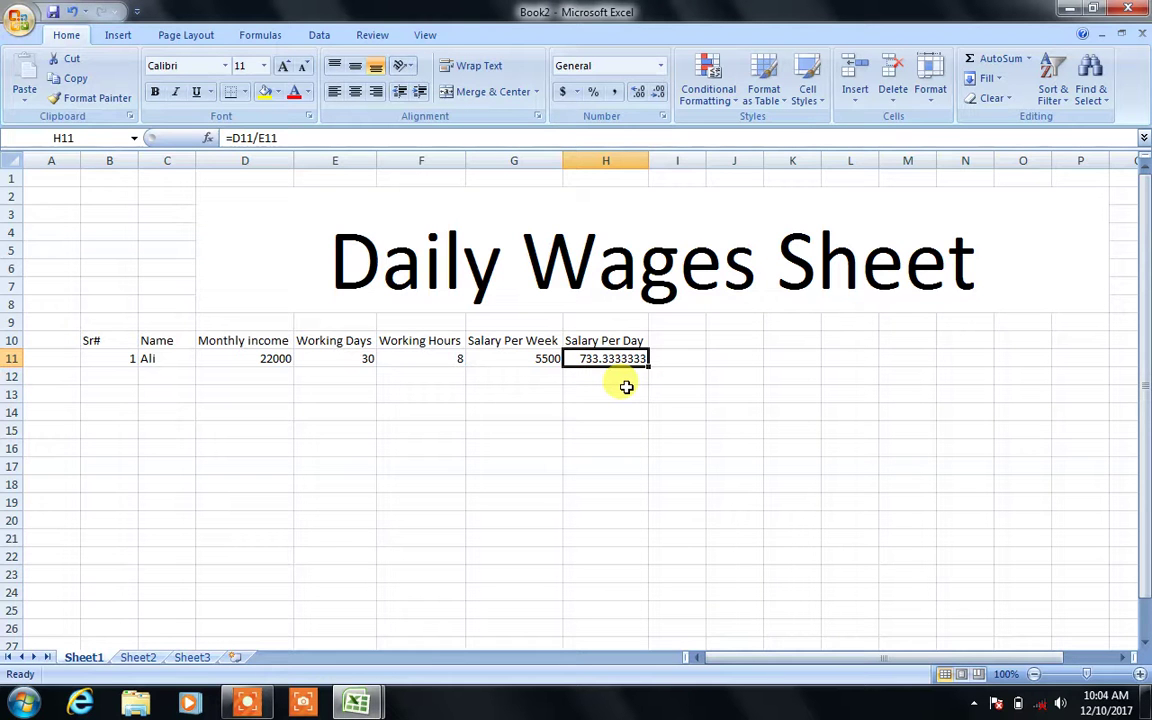
# Enter the heading "Per Hour Salary" in I10, beside the daily salary heading
pyautogui.press('Right')
pyautogui.press('Up')
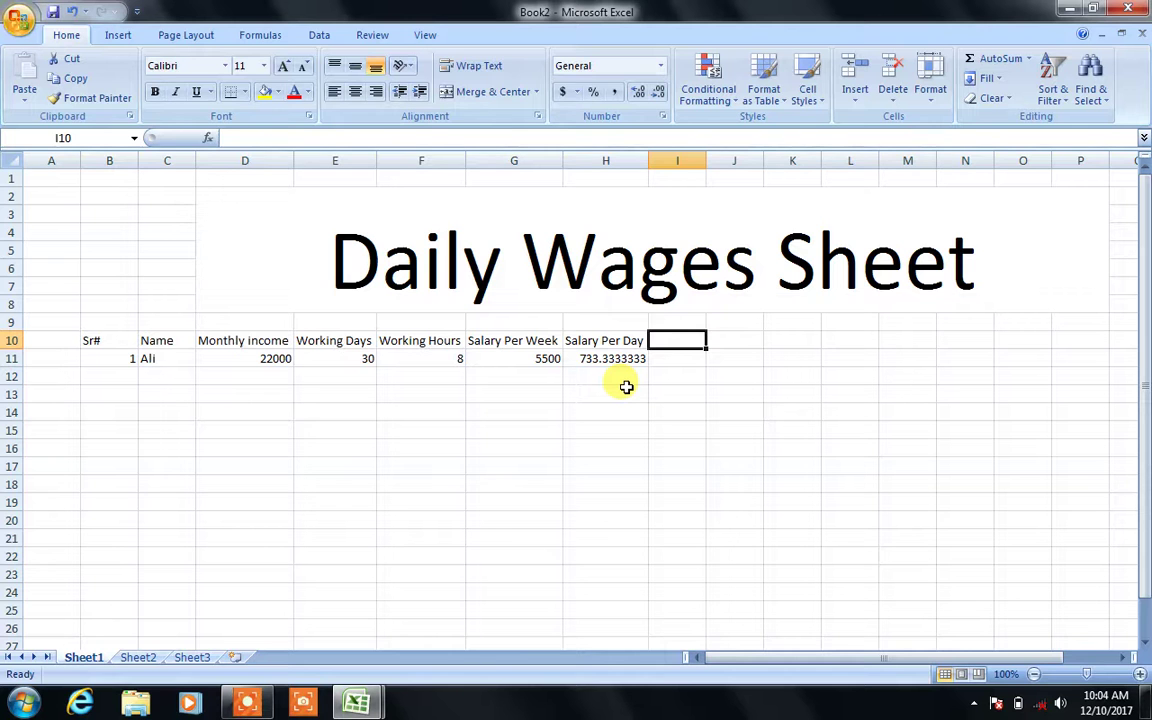
pyautogui.write('Per Hour')
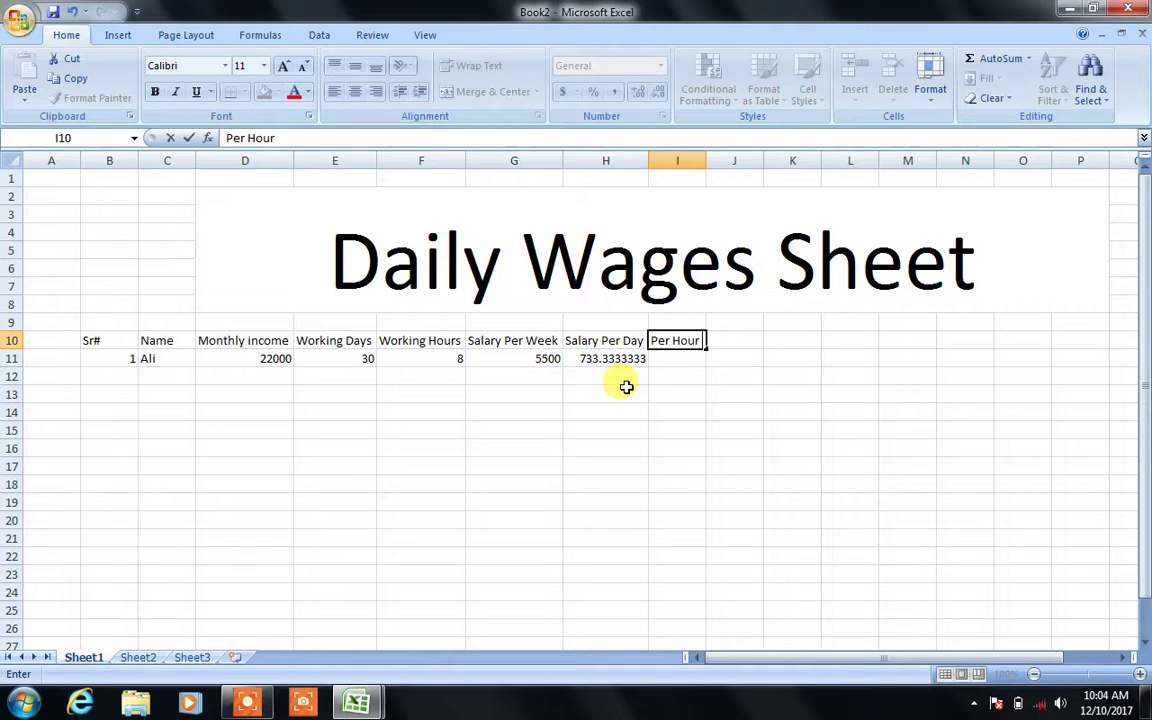
pyautogui.write(' Salary')
pyautogui.press('Return')
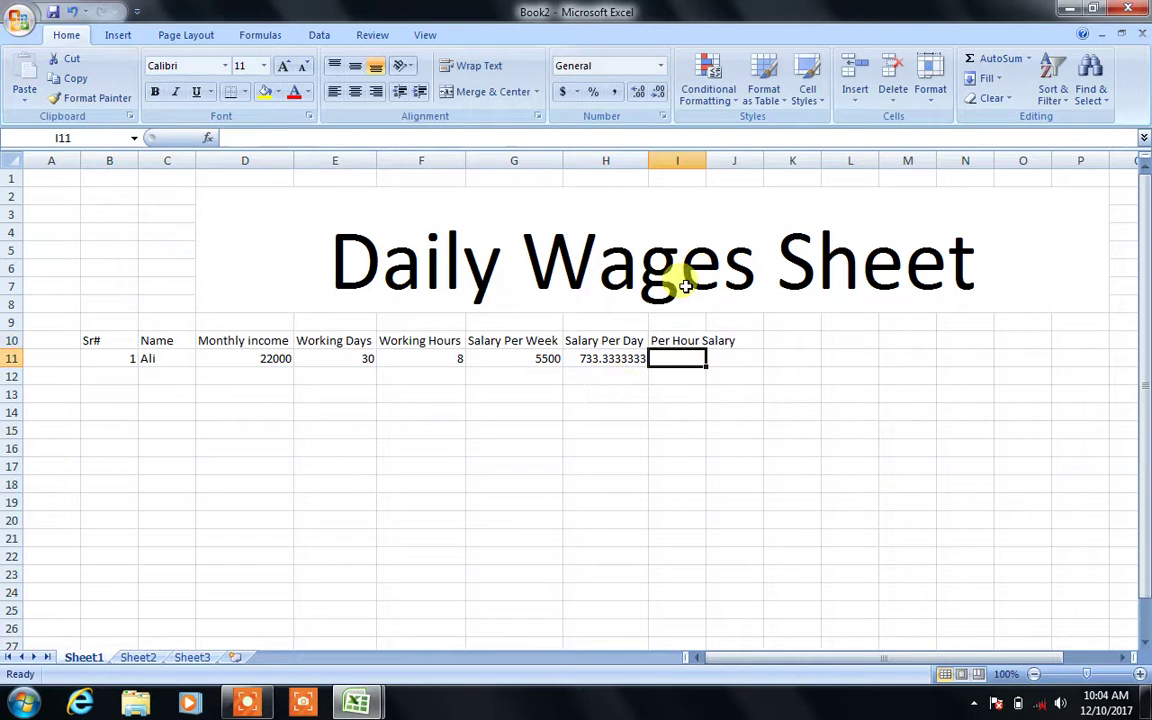
# Shorten the heading in I10 to "Per Hour"
pyautogui.doubleClick(740, 338)
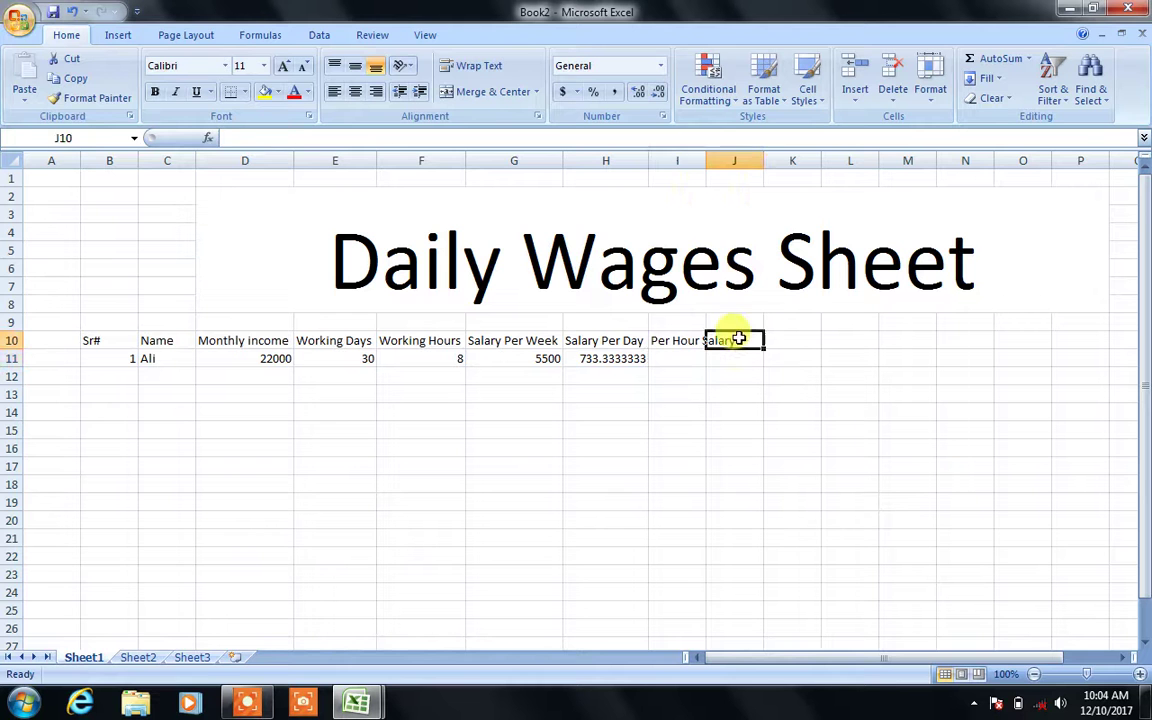
pyautogui.doubleClick(683, 340)
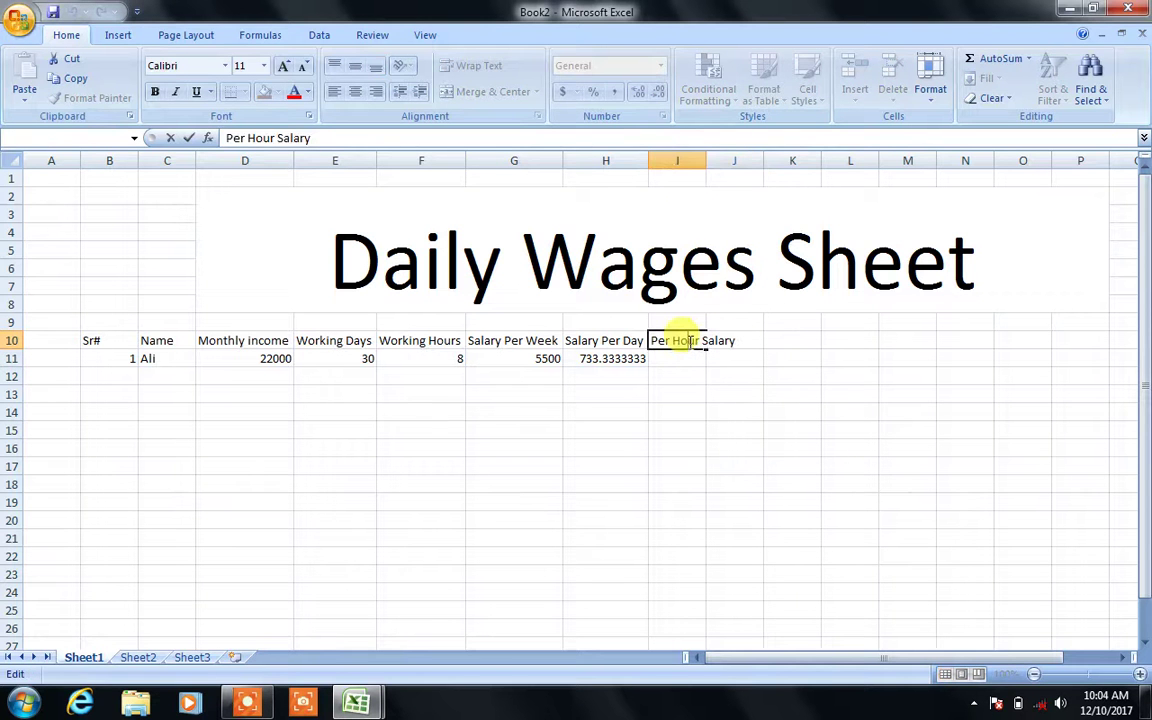
pyautogui.press('BackSpace')
pyautogui.press('BackSpace')
pyautogui.press('BackSpace')
pyautogui.press('BackSpace')
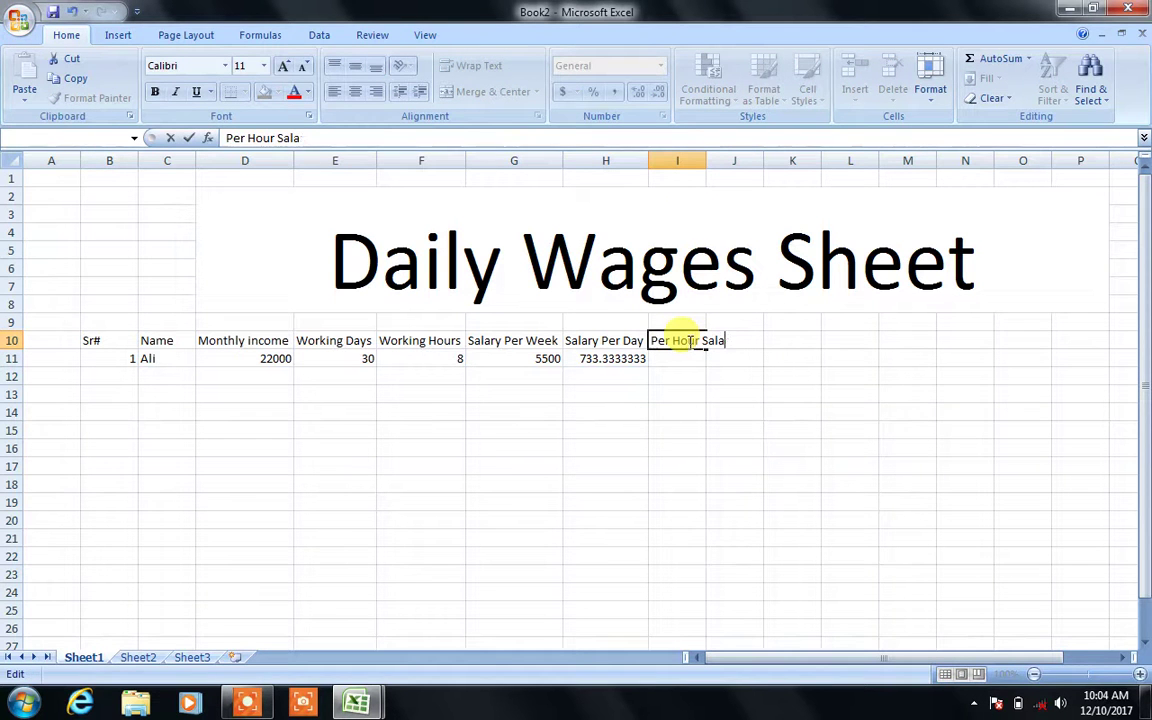
pyautogui.press('Return')
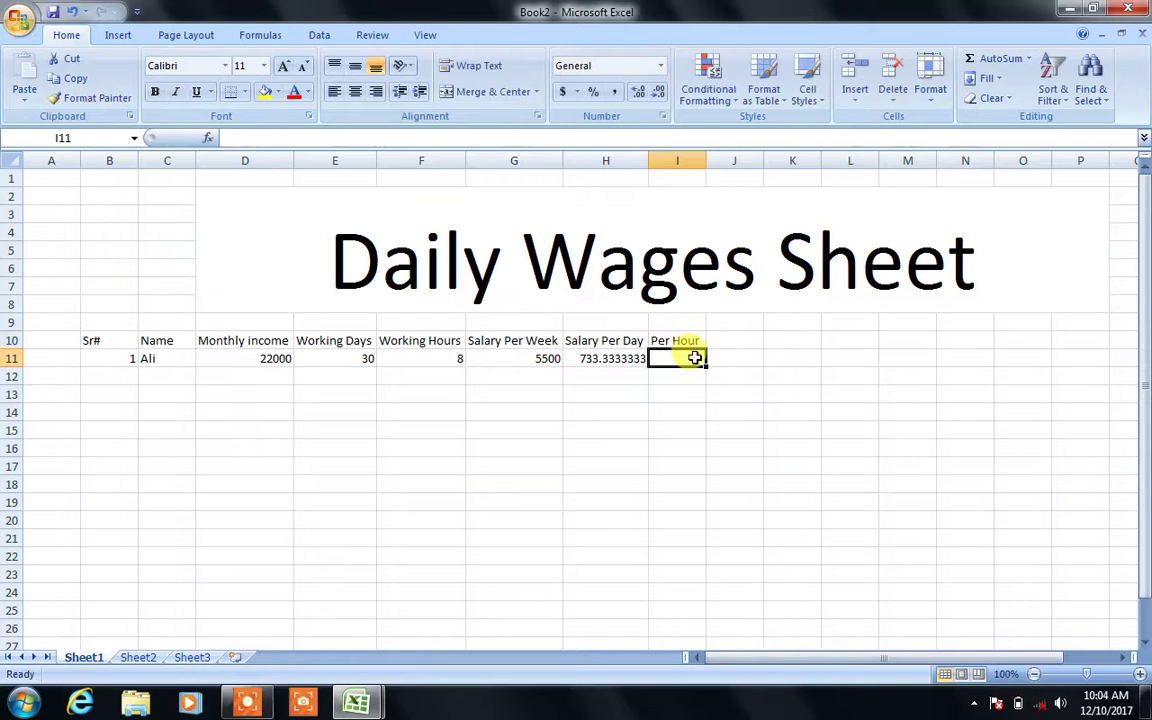
# Calculate the hourly salary in I11 by dividing daily salary by working hours with the formula =H11/F11
pyautogui.write('=')
pyautogui.click(625, 359)
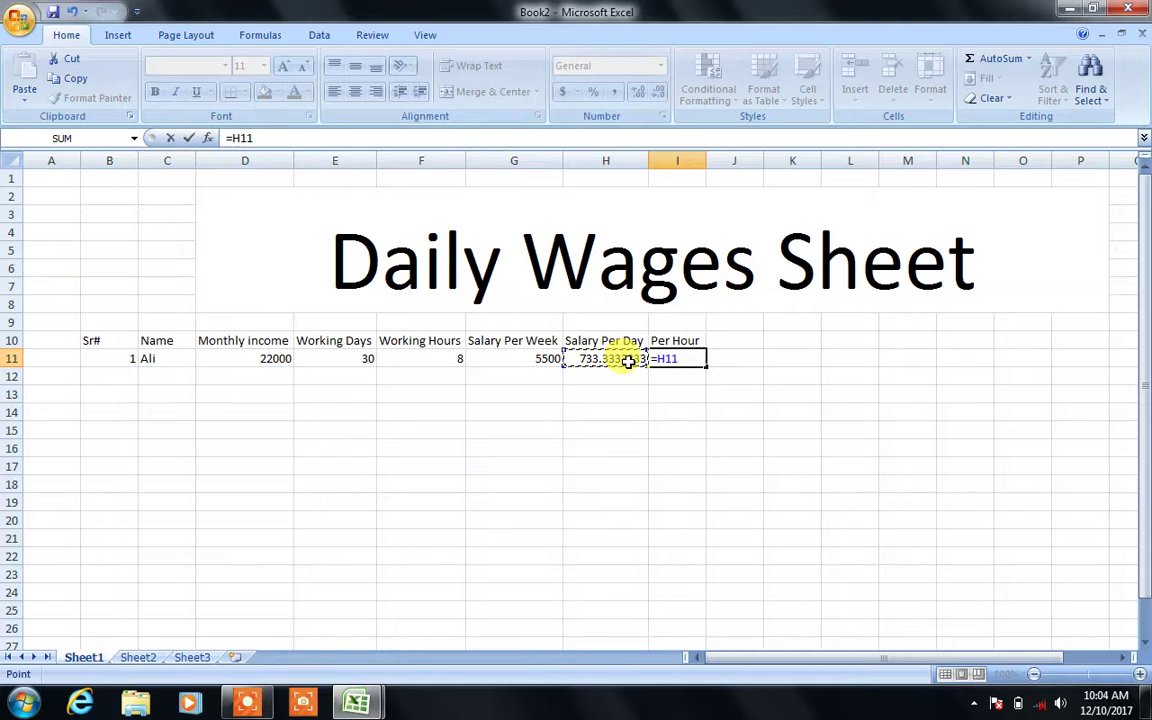
pyautogui.click(431, 356)
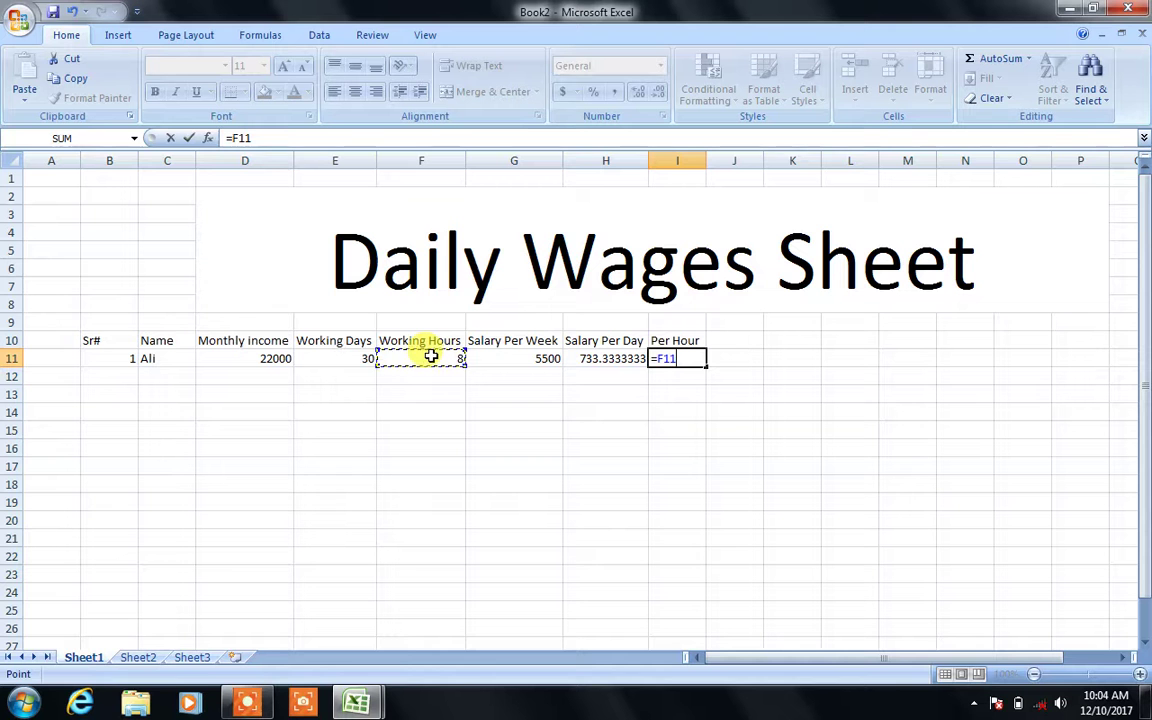
pyautogui.click(578, 357)
pyautogui.write('/')
pyautogui.click(454, 359)
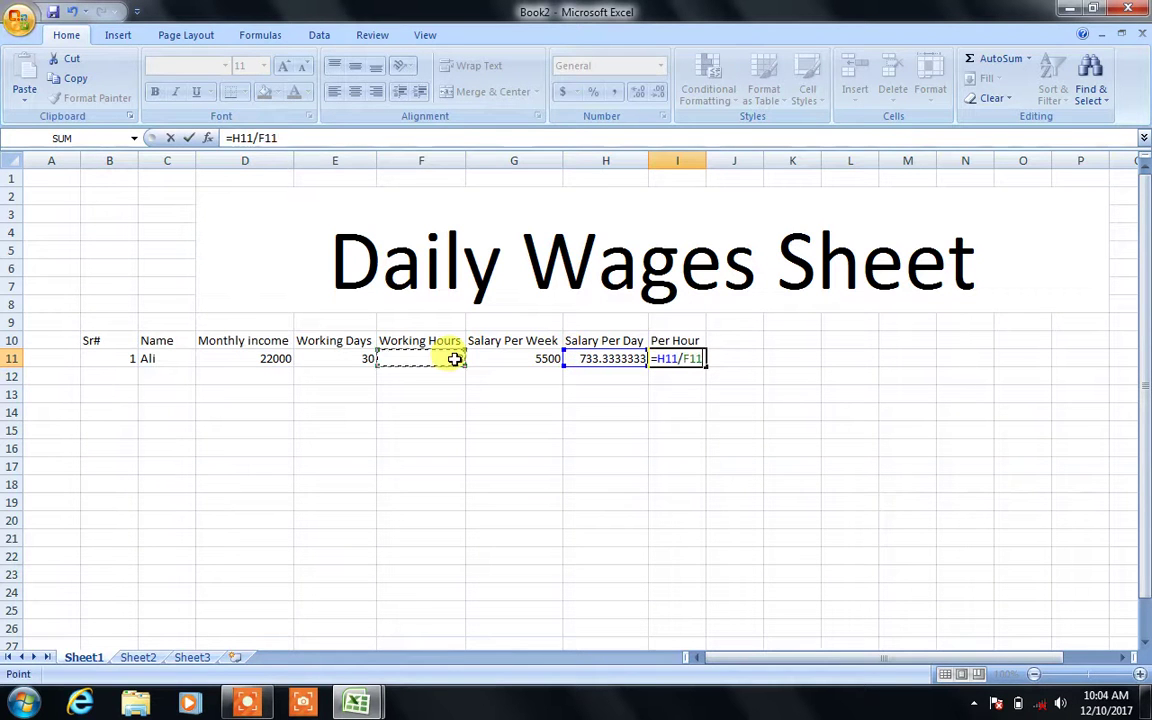
pyautogui.press('Return')
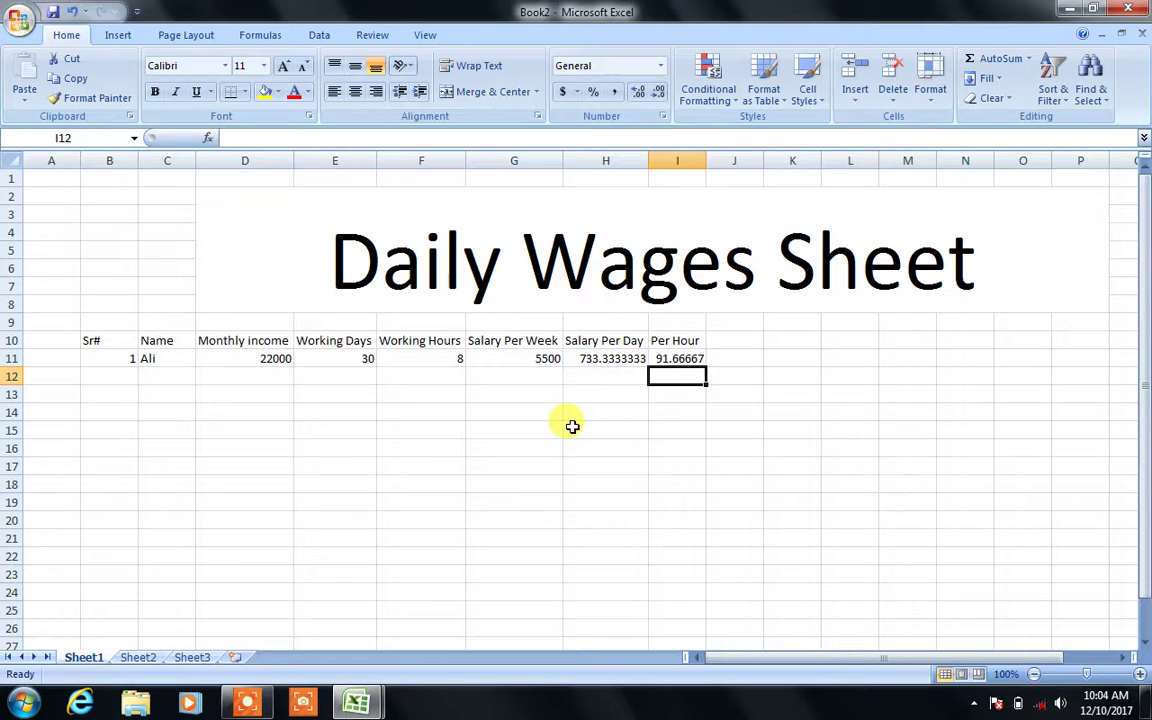
# Enter the heading "Per Minut" in J10, beside the hourly heading
pyautogui.click(735, 338)
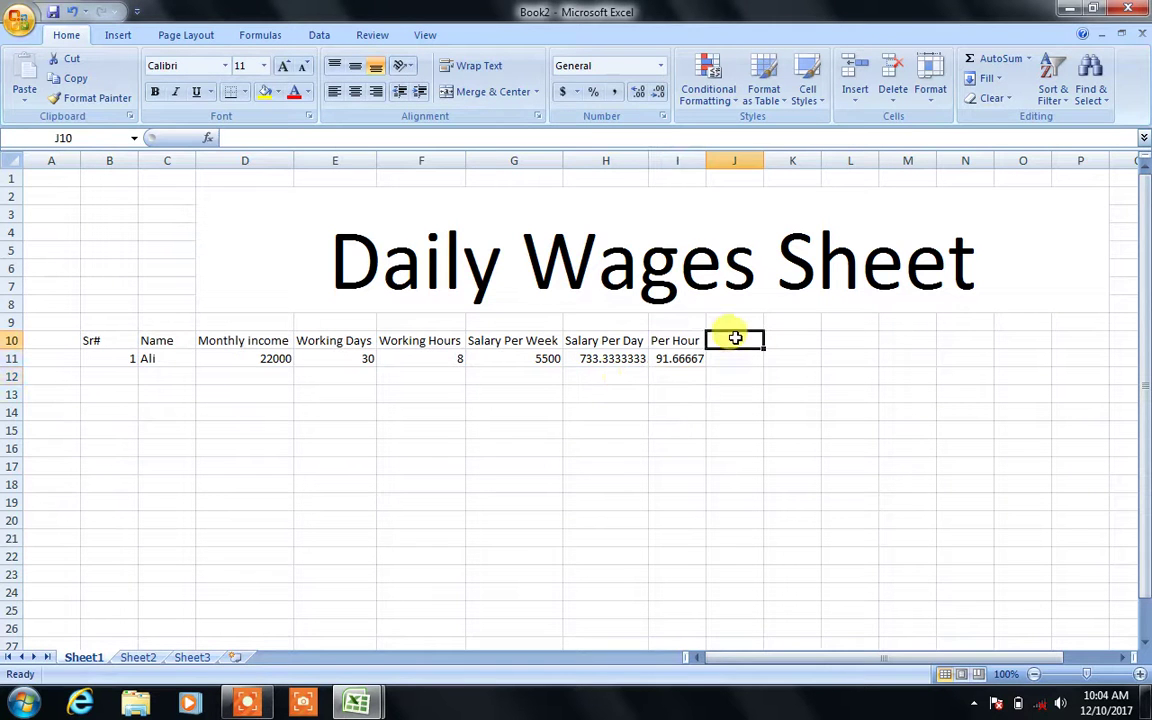
pyautogui.write('Pe')
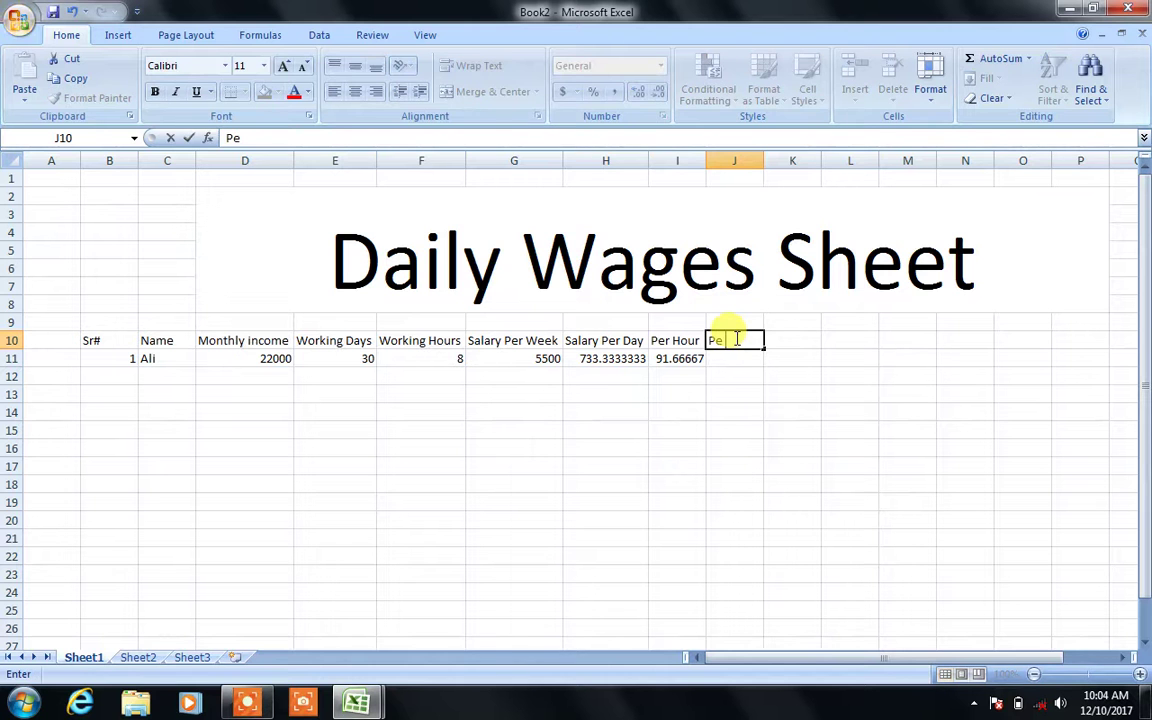
pyautogui.write('r Minut')
pyautogui.press('Return')
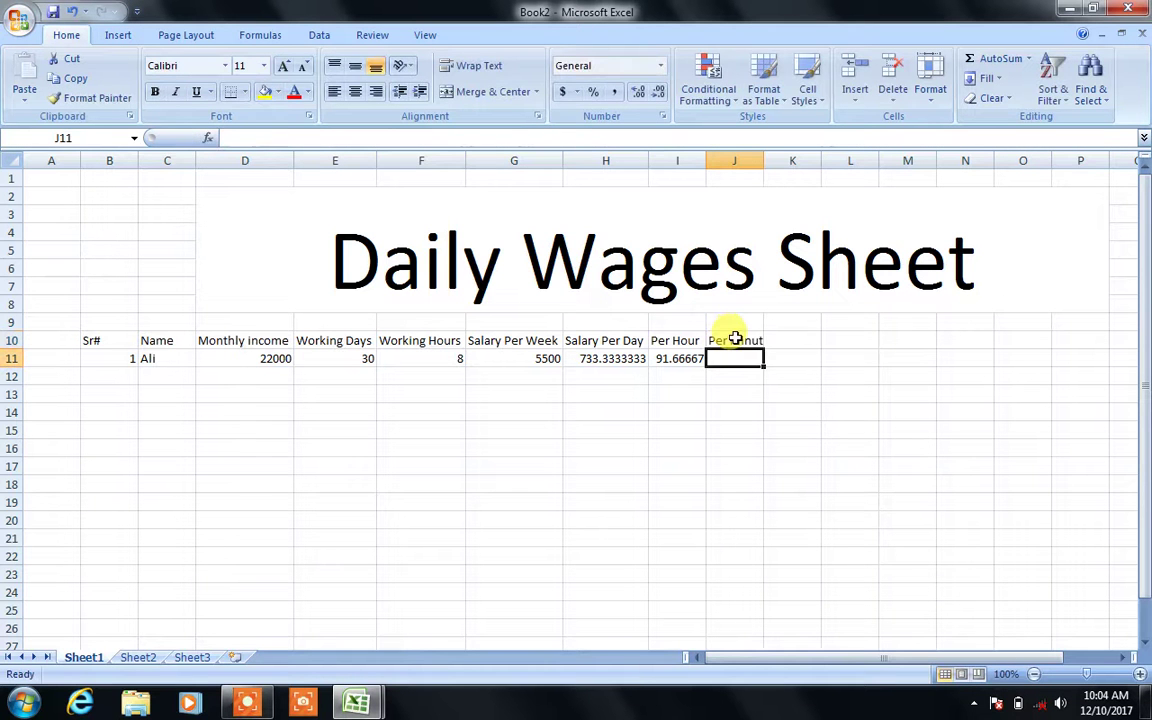
# Calculate the per-minute salary in J11 with the formula =I11/60 and autofit column J to its contents
pyautogui.write('=')
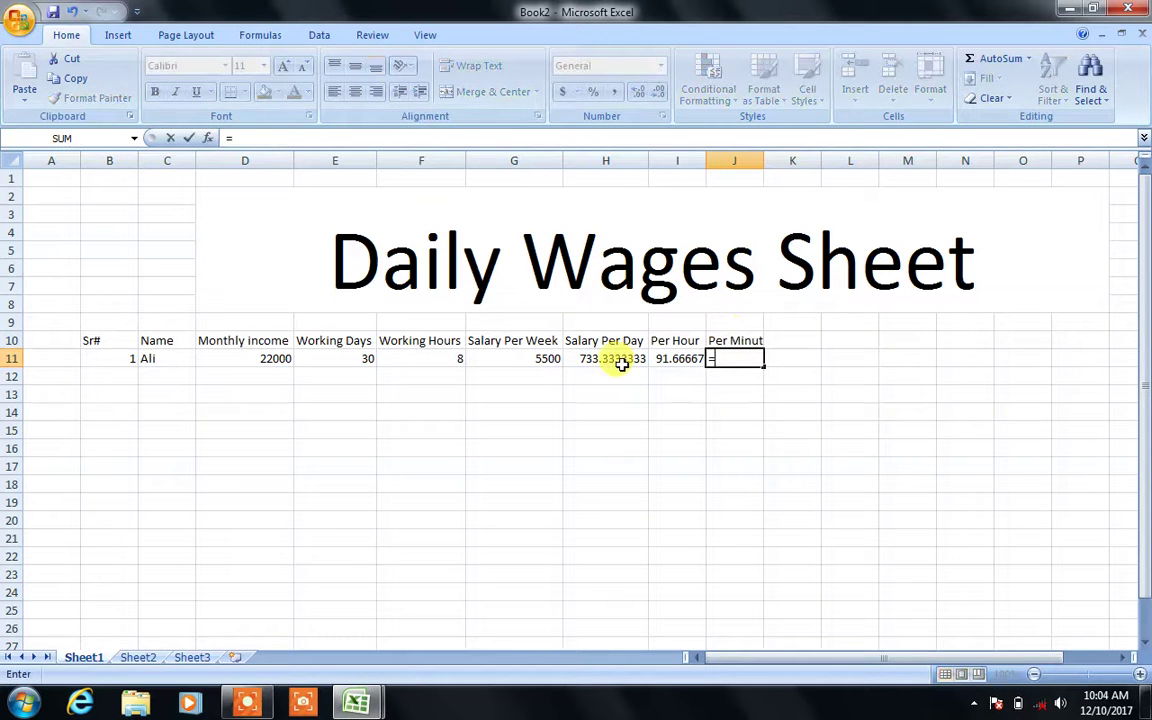
pyautogui.click(660, 361)
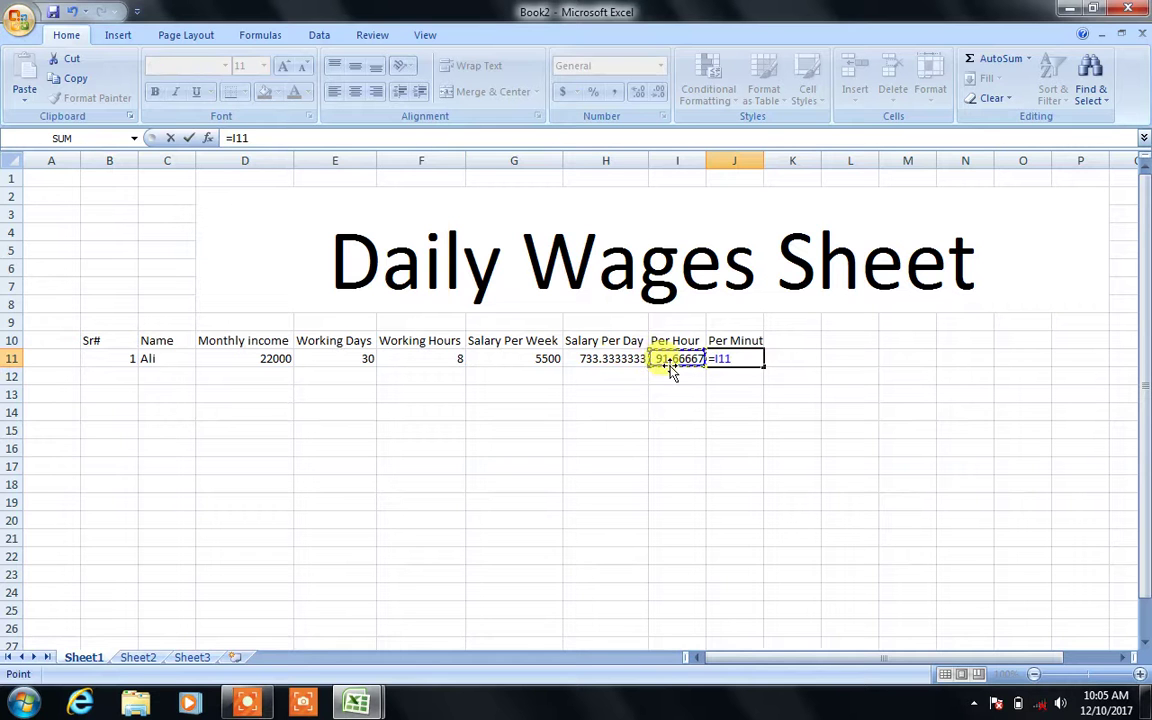
pyautogui.write('/60')
pyautogui.press('Return')
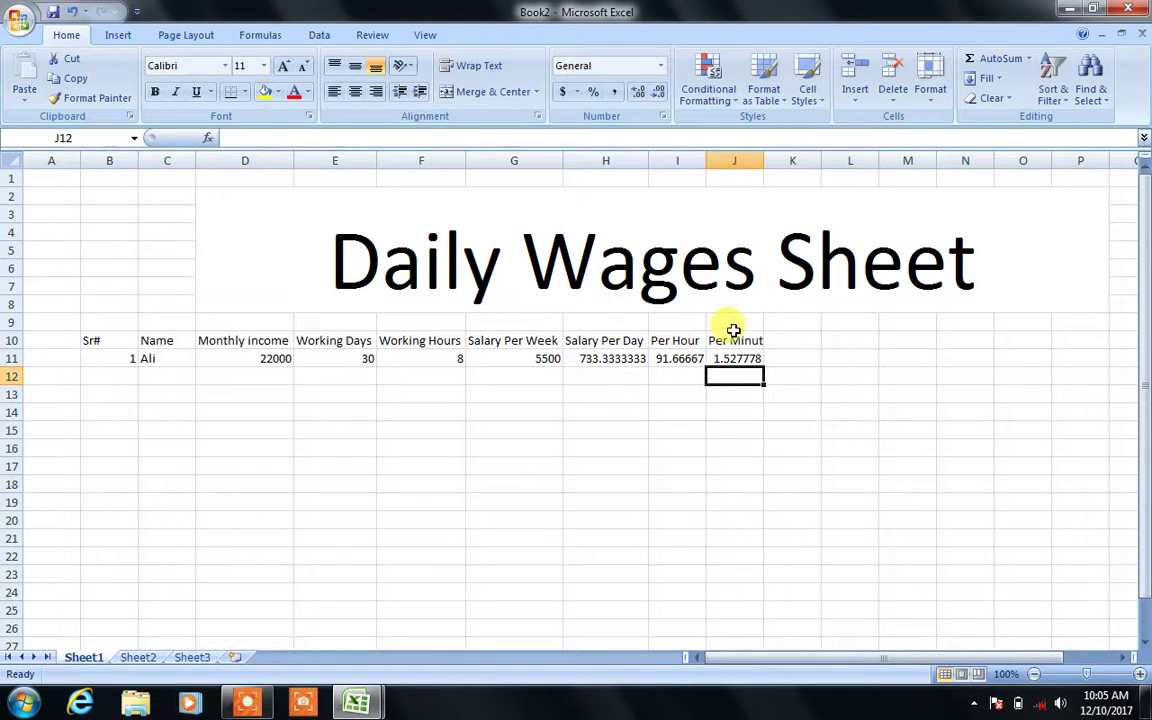
pyautogui.doubleClick(762, 160)
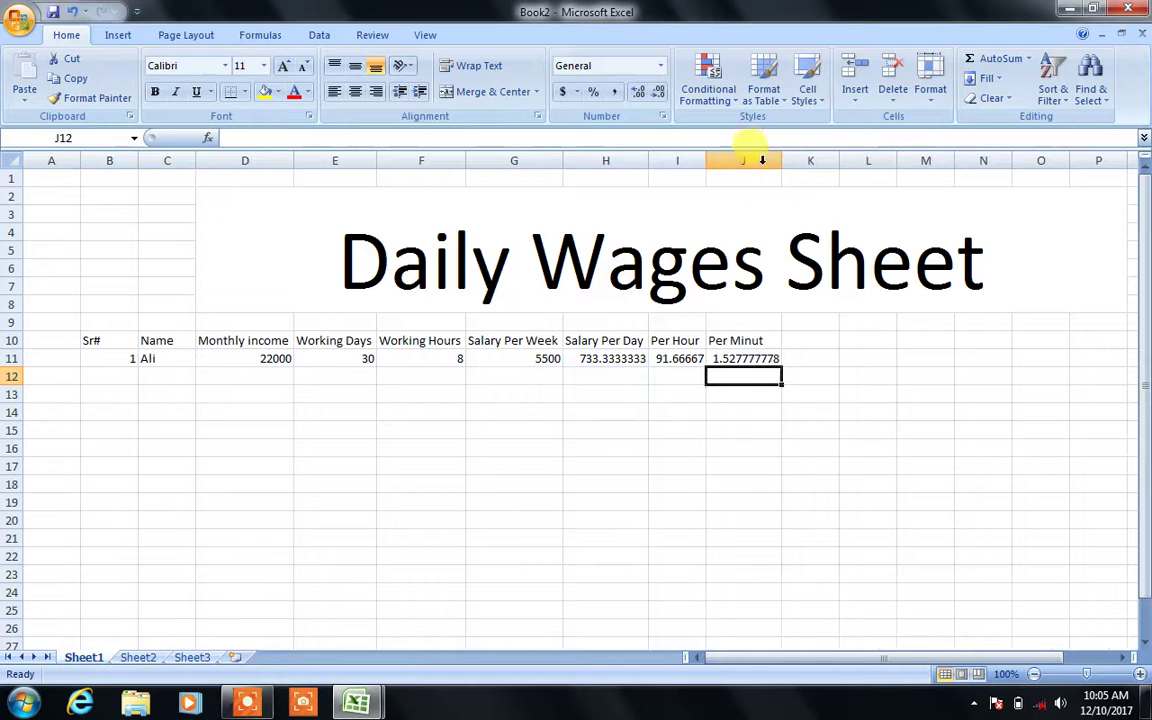
# Enter the heading "Per Second" in K10 and autofit column K to its text
pyautogui.click(801, 340)
pyautogui.write('P')
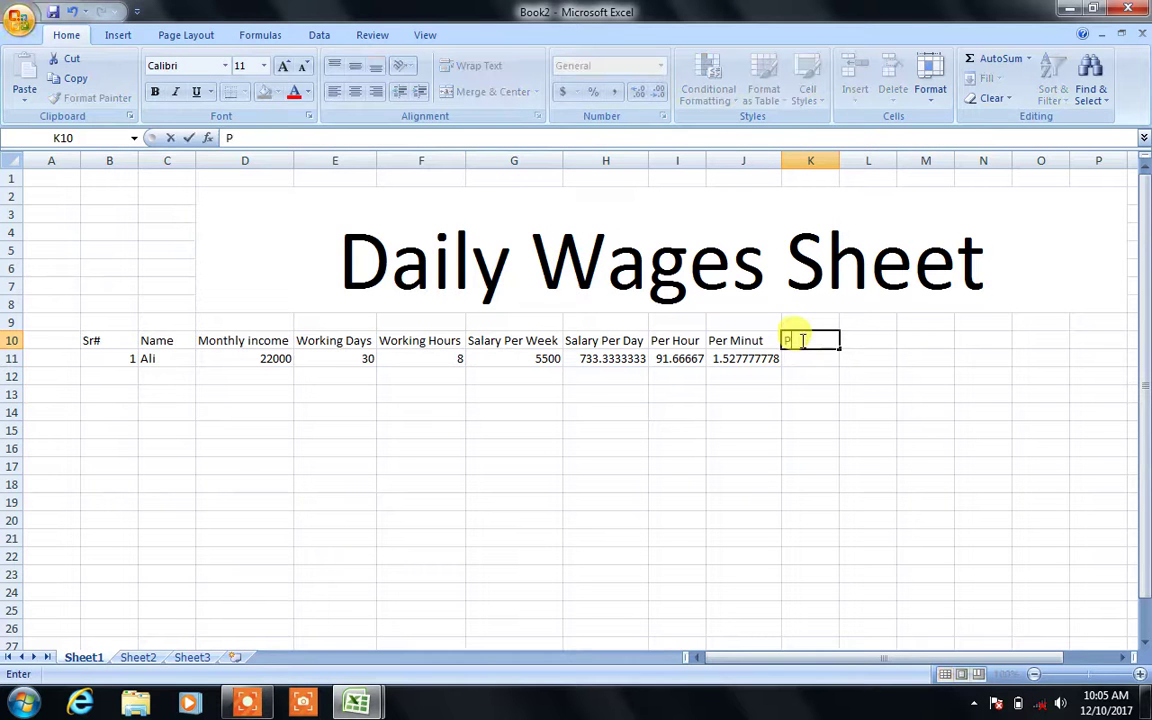
pyautogui.write('er Second')
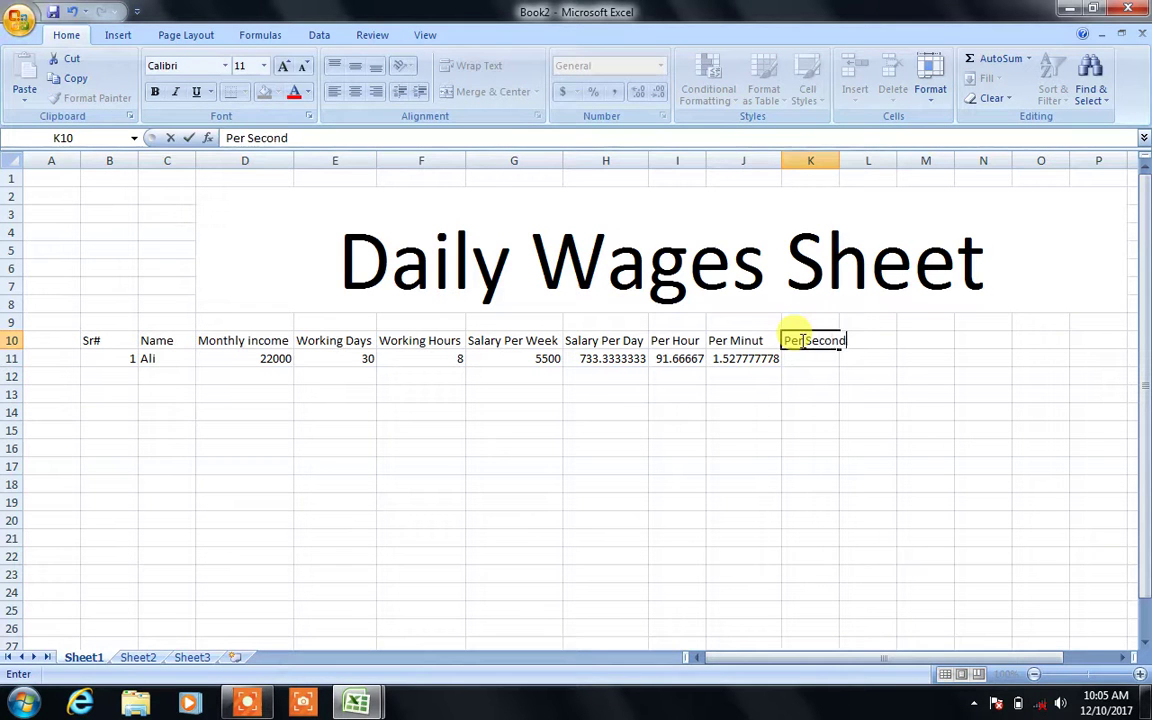
pyautogui.press('Return')
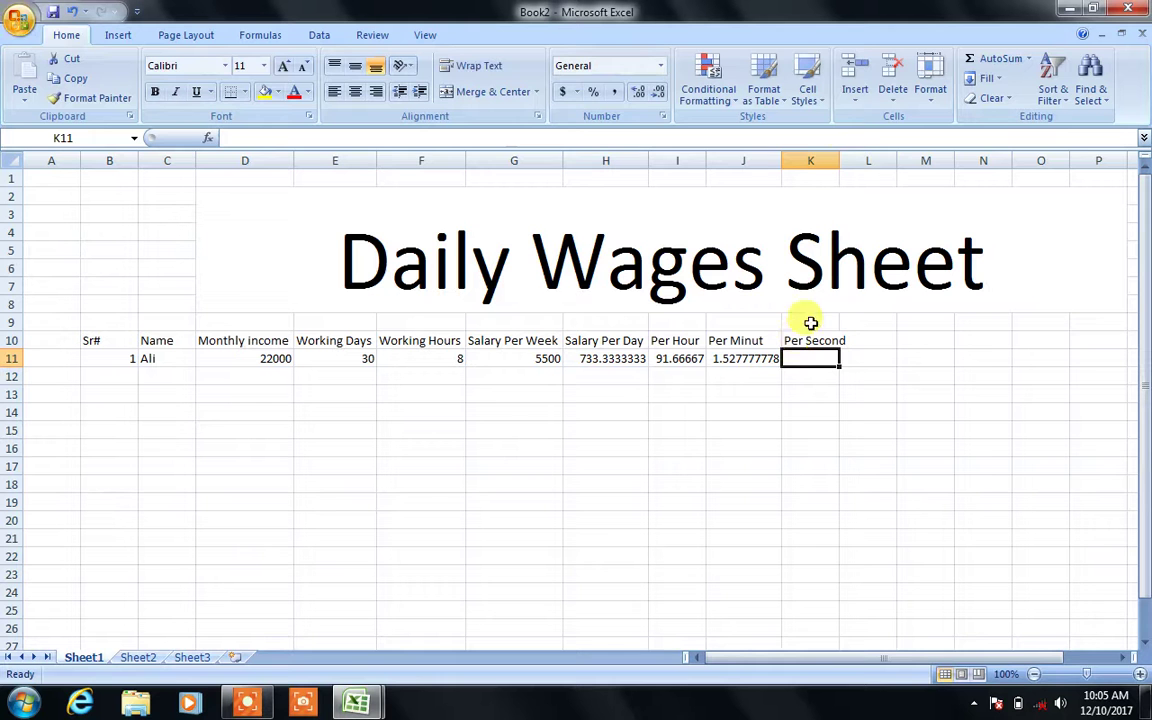
pyautogui.doubleClick(840, 155)
# Calculate the per-second salary in K11 with the formula =J11/60
pyautogui.write('=')
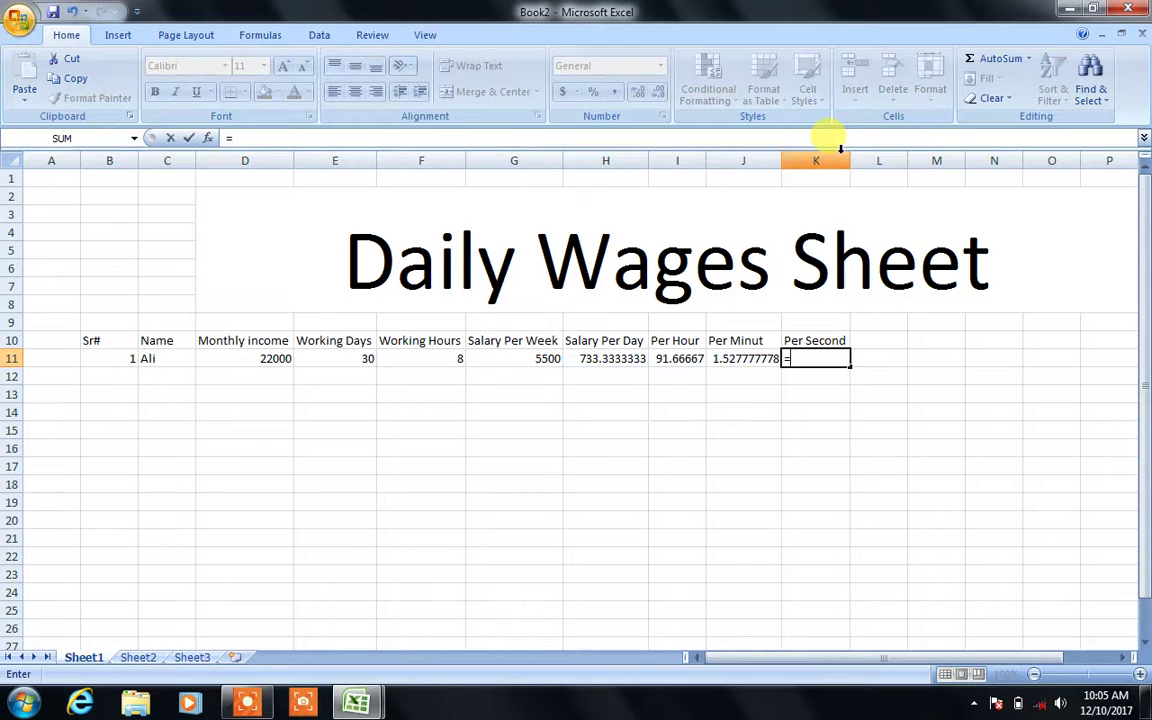
pyautogui.press('Left')
pyautogui.write('/')
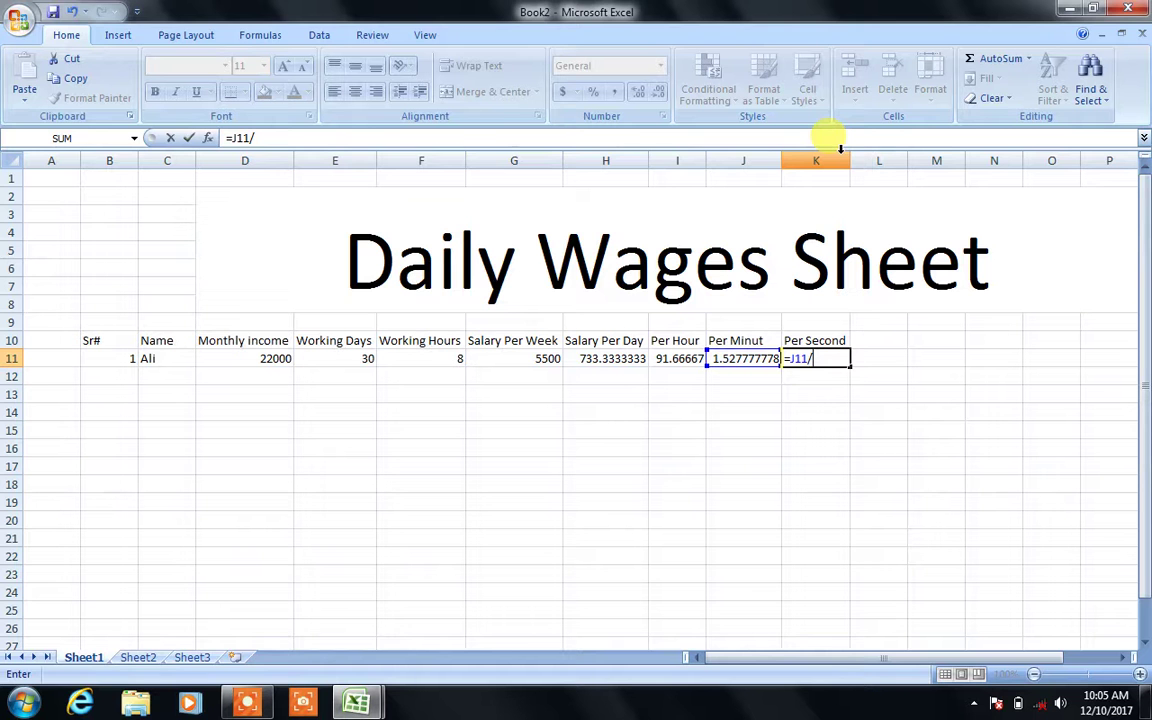
pyautogui.write('60')
pyautogui.press('Return')
# Enter the heading "Over time Hours per Month" in L10 and autofit column L to its text
pyautogui.scroll(-5, 689, 329)
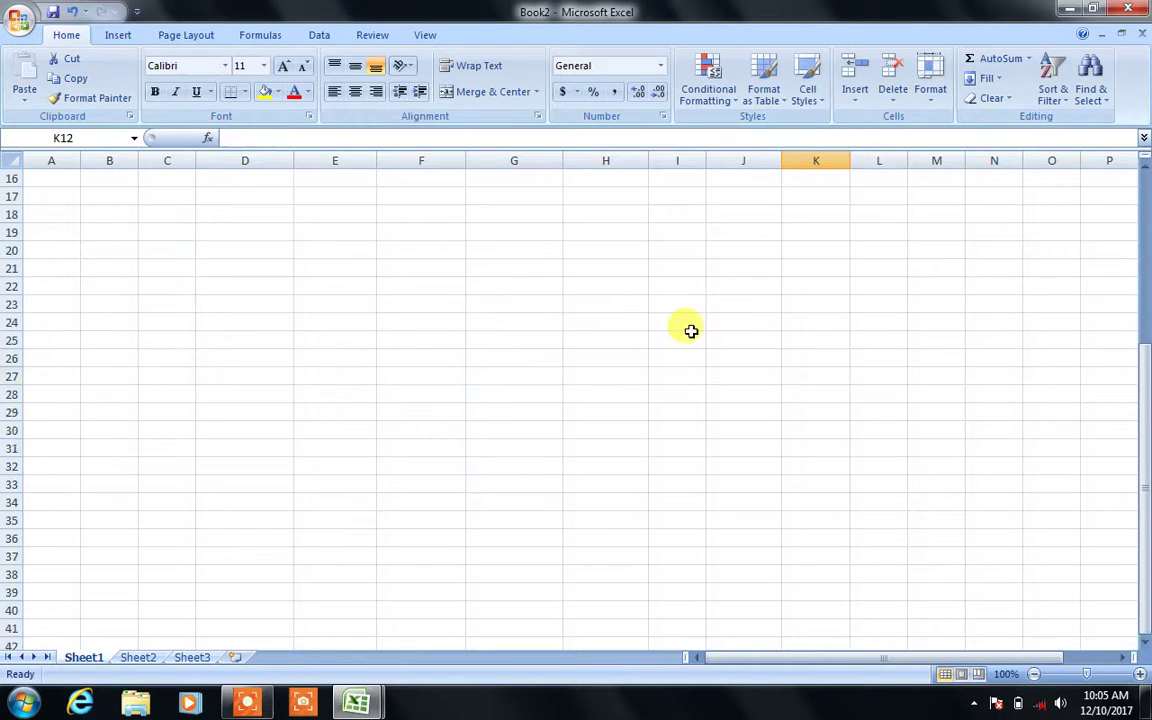
pyautogui.moveTo(1139, 362); pyautogui.dragTo(1131, 226)
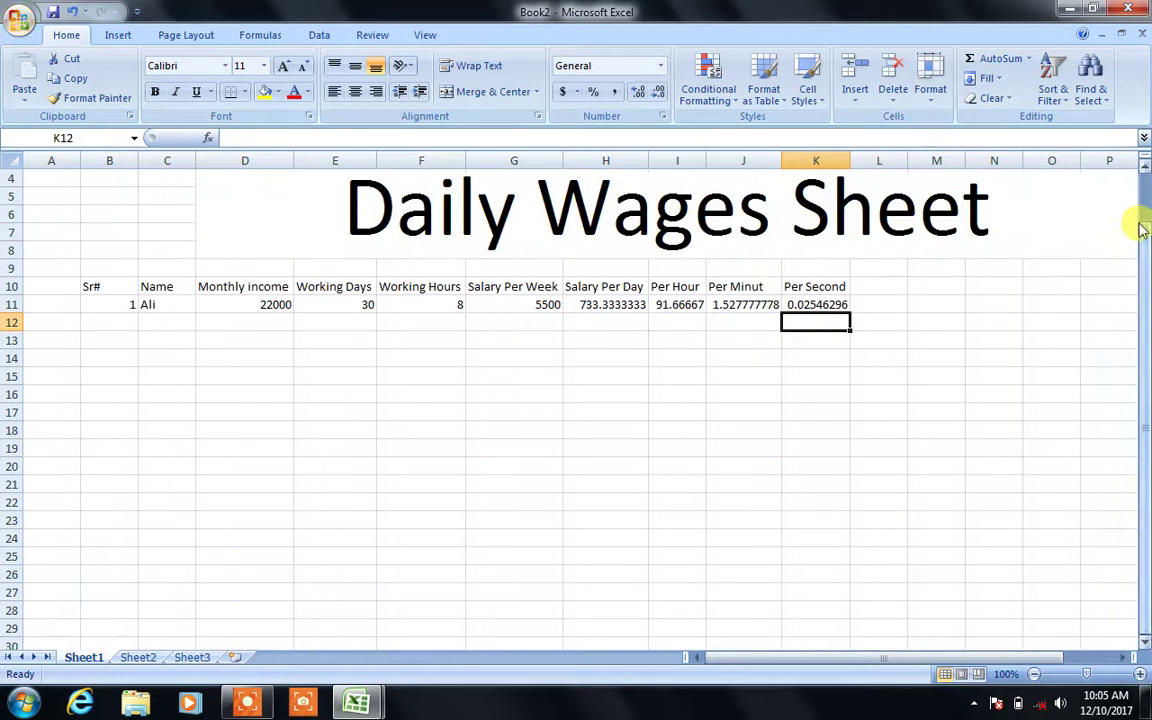
pyautogui.click(900, 287)
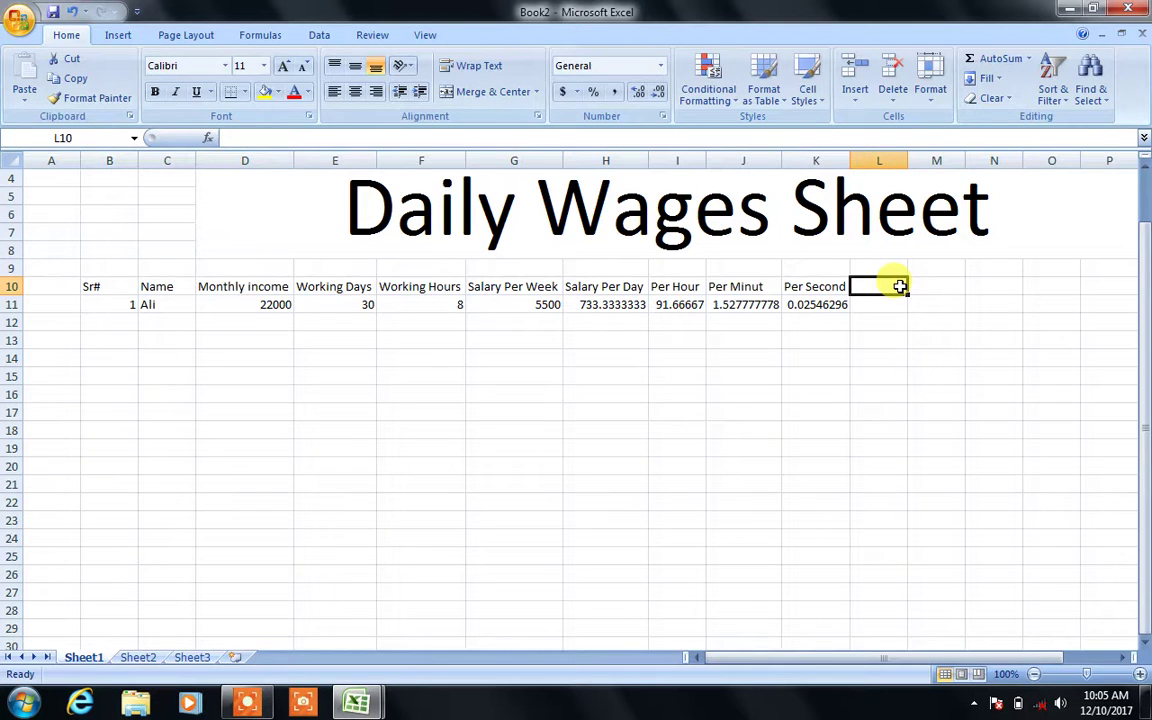
pyautogui.write('Over time')
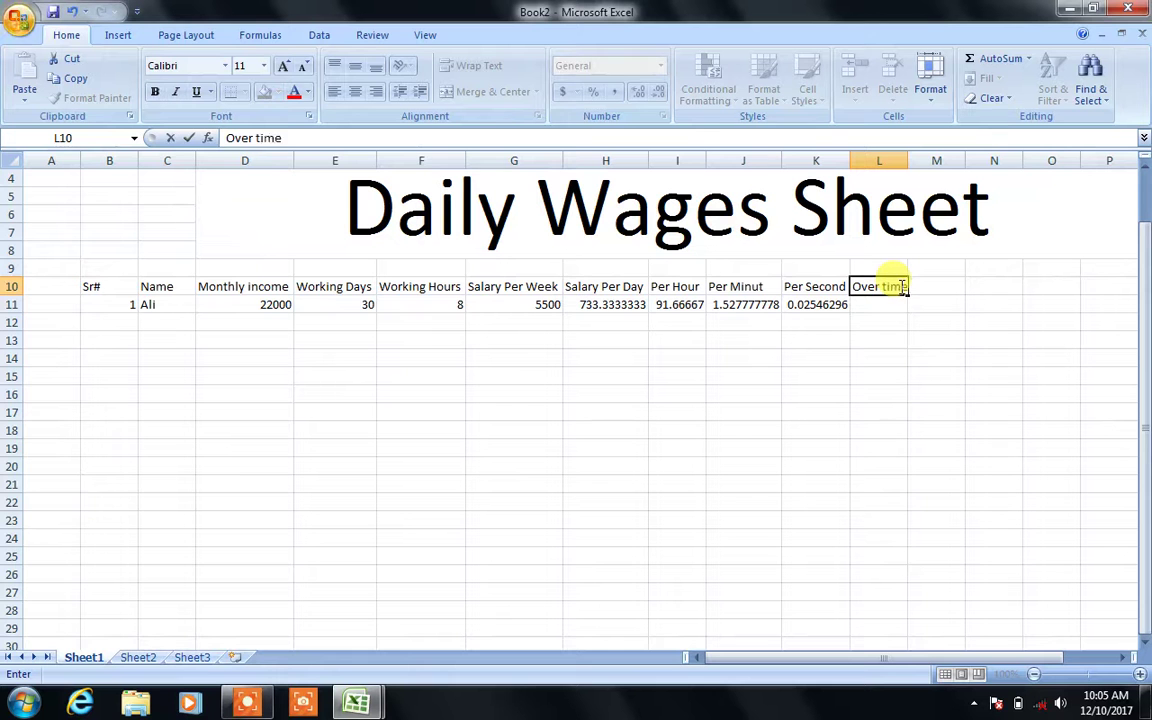
pyautogui.press('Return')
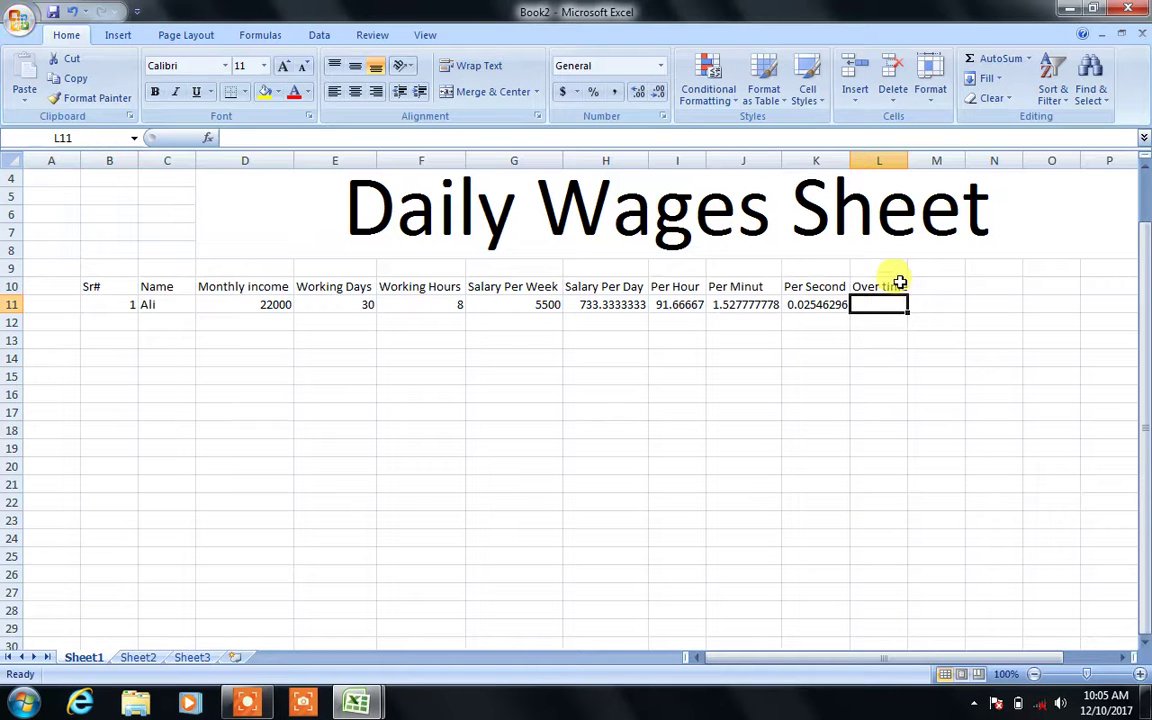
pyautogui.doubleClick(899, 287)
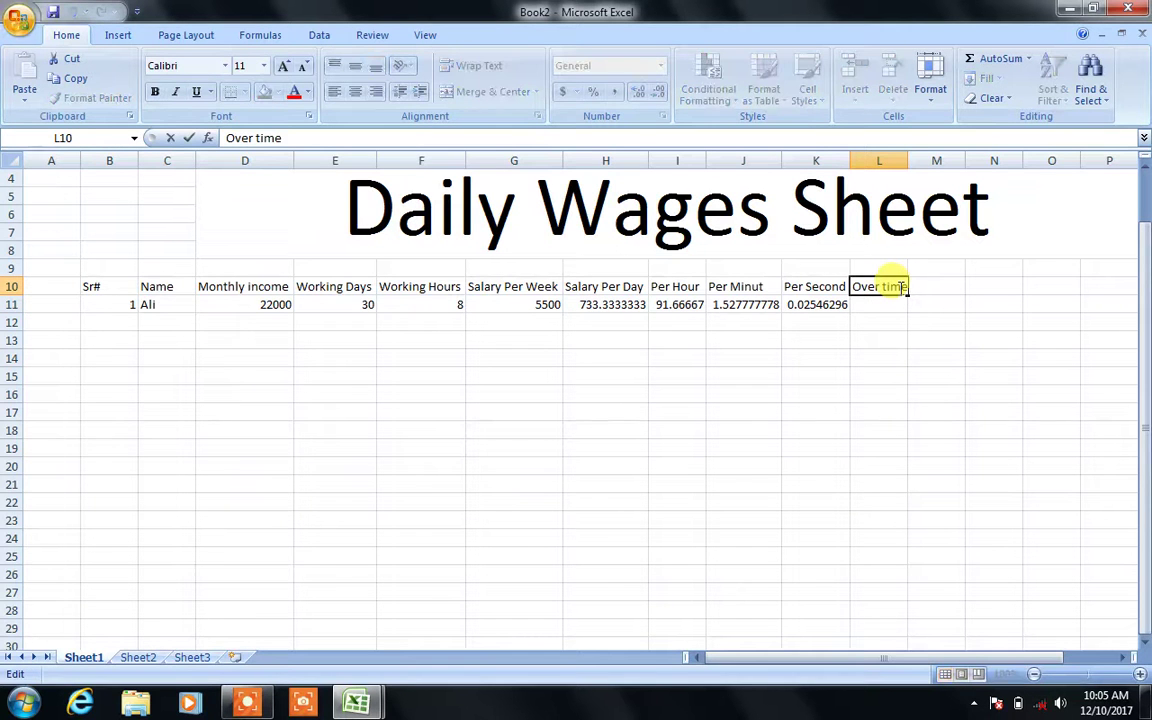
pyautogui.write('Hours per ')
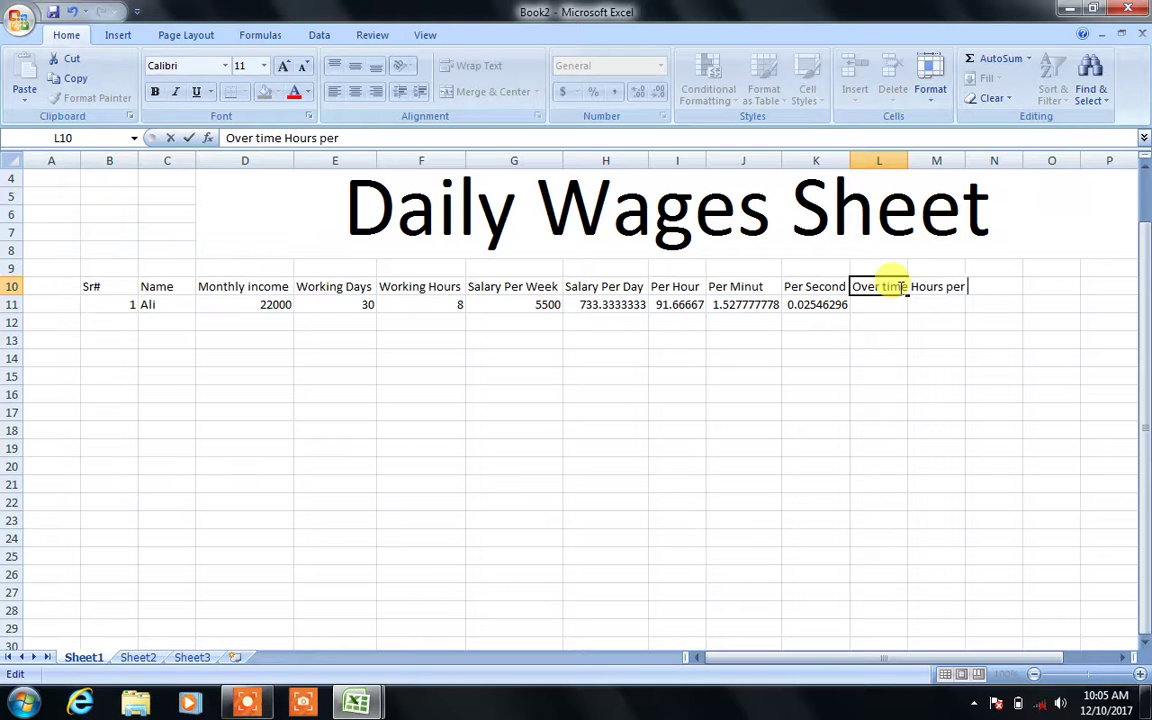
pyautogui.write('Month')
pyautogui.press('Return')
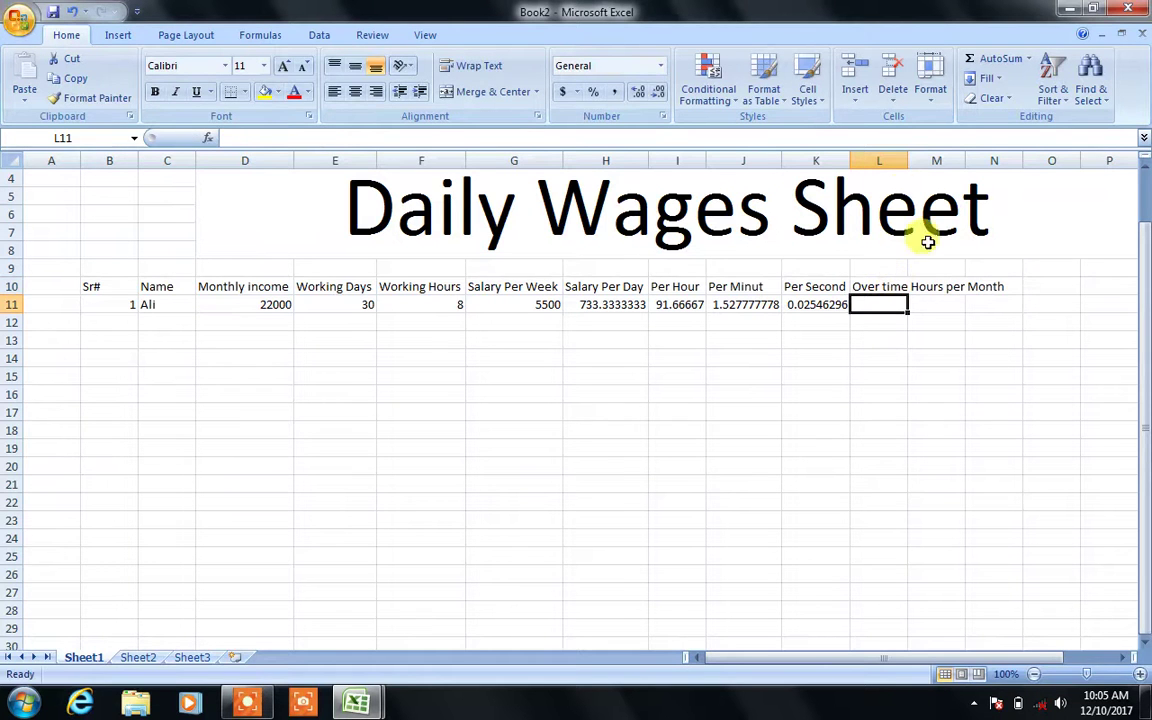
pyautogui.doubleClick(908, 161)
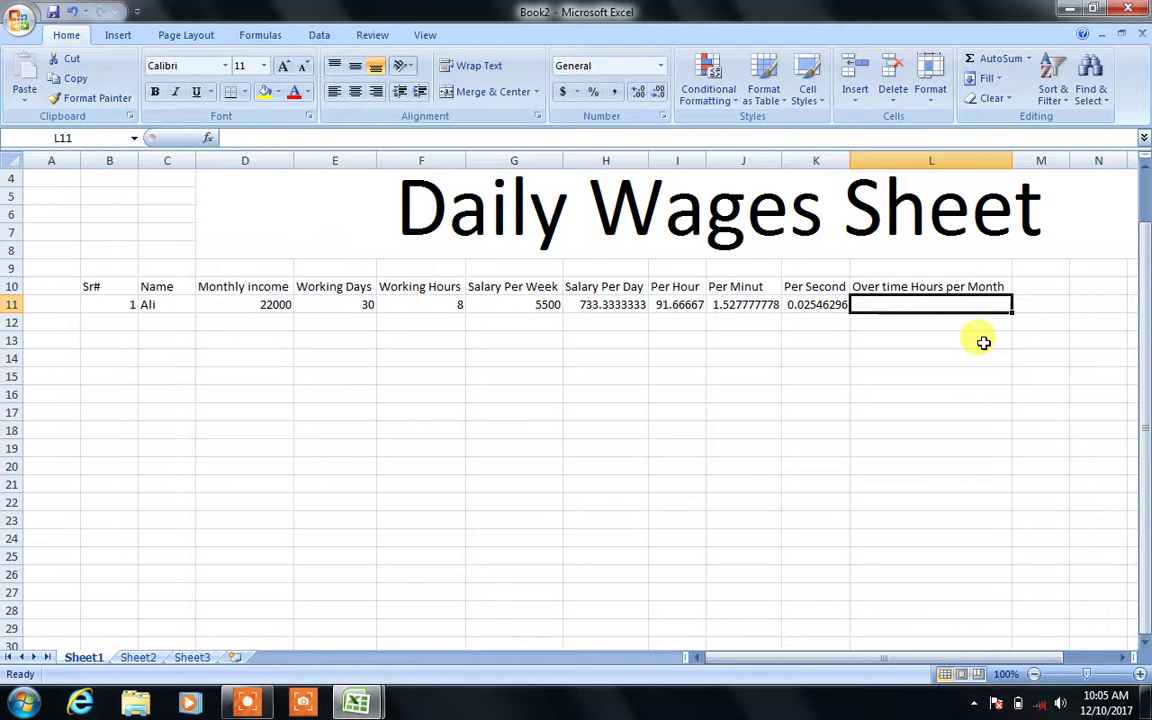
# Enter 40 as the employee's monthly overtime hours in L11
pyautogui.write('40')
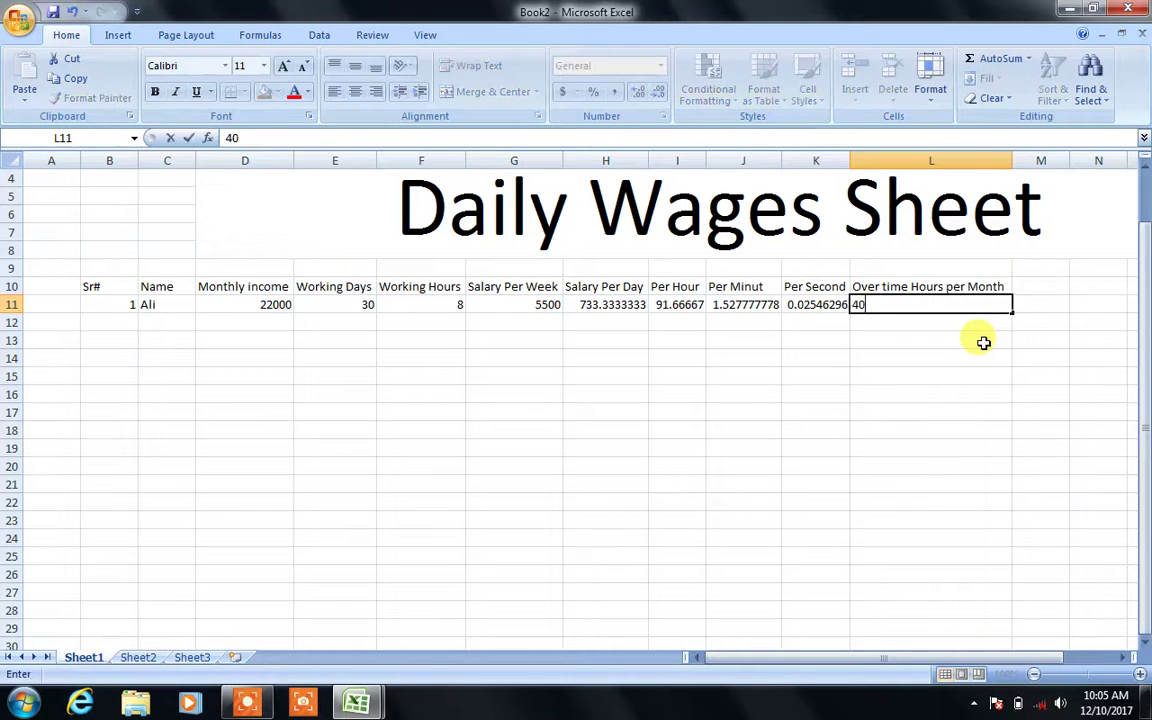
pyautogui.press('Tab')
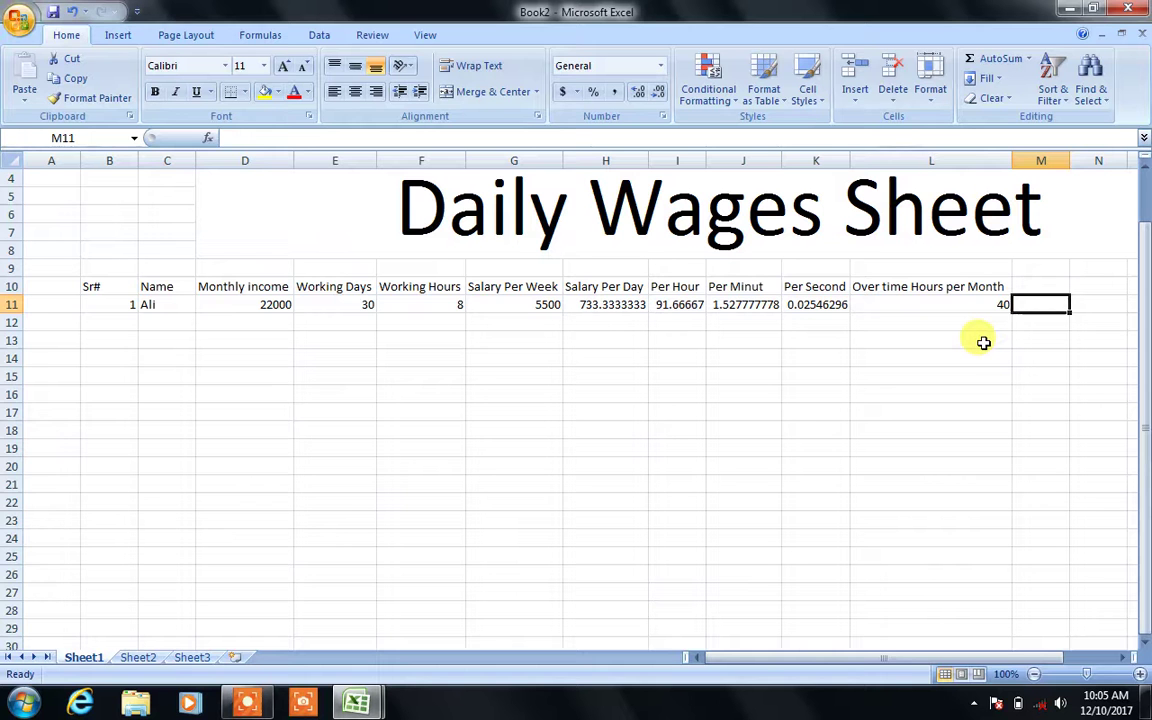
pyautogui.press('Up')
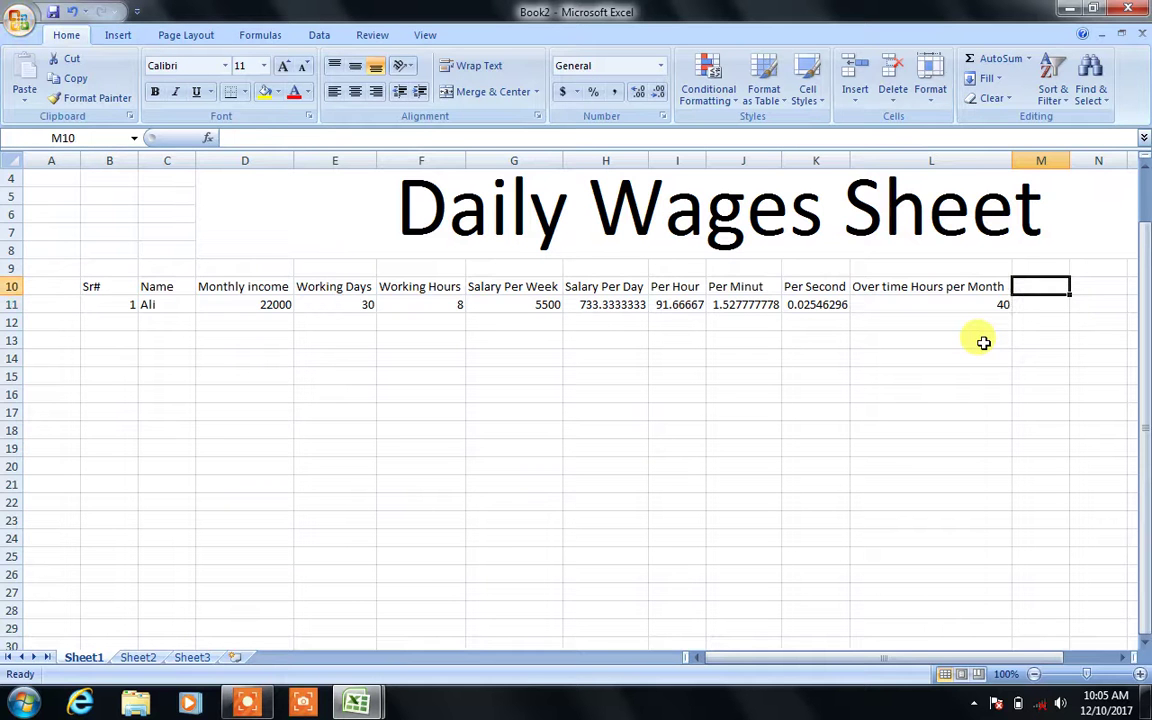
pyautogui.click(1001, 286)
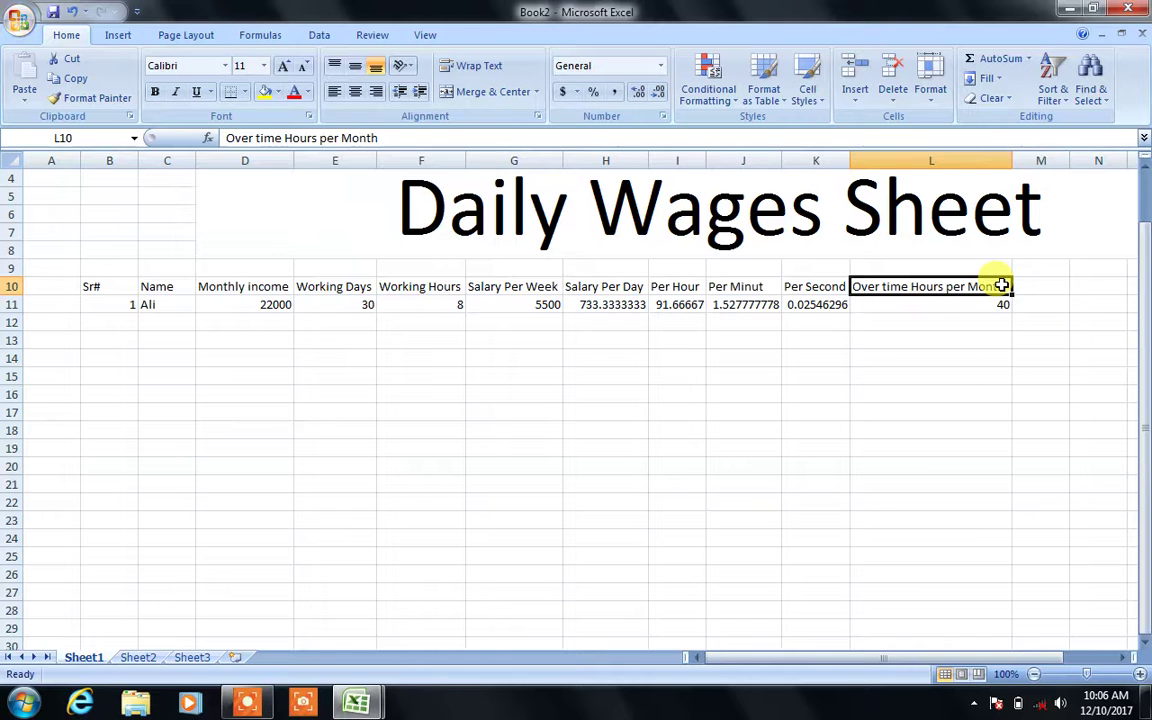
pyautogui.press('Down')
pyautogui.press('Right')
pyautogui.press('Up')
pyautogui.write('=')
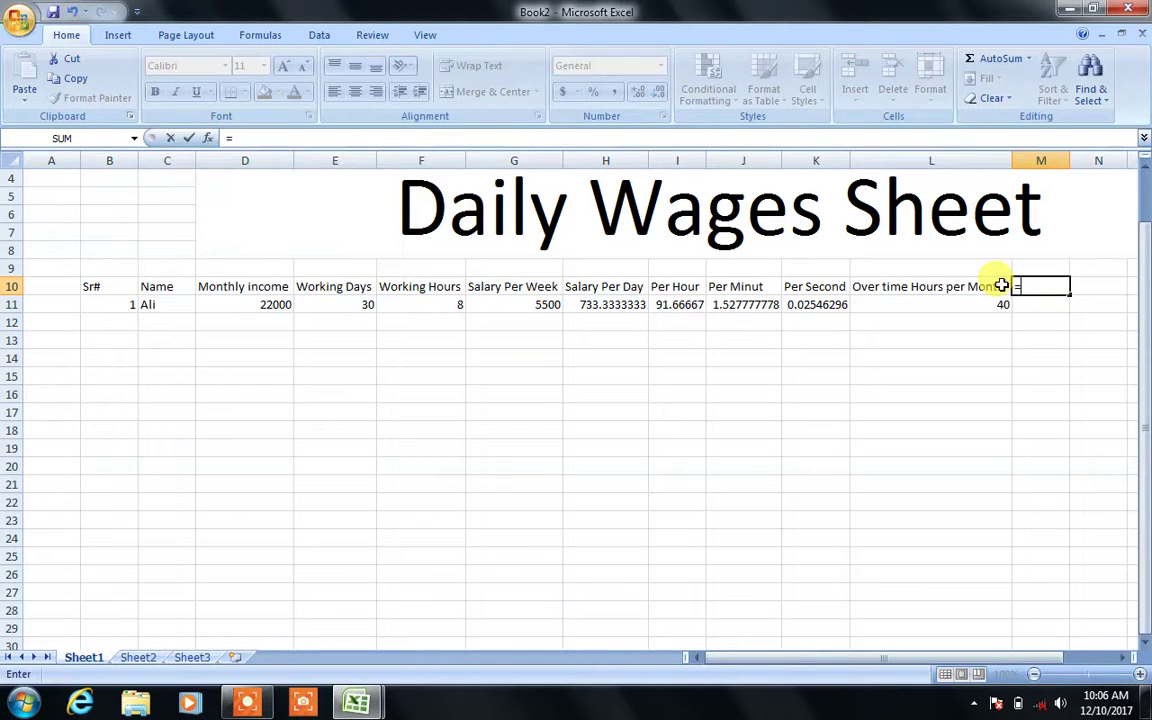
pyautogui.press('Escape')
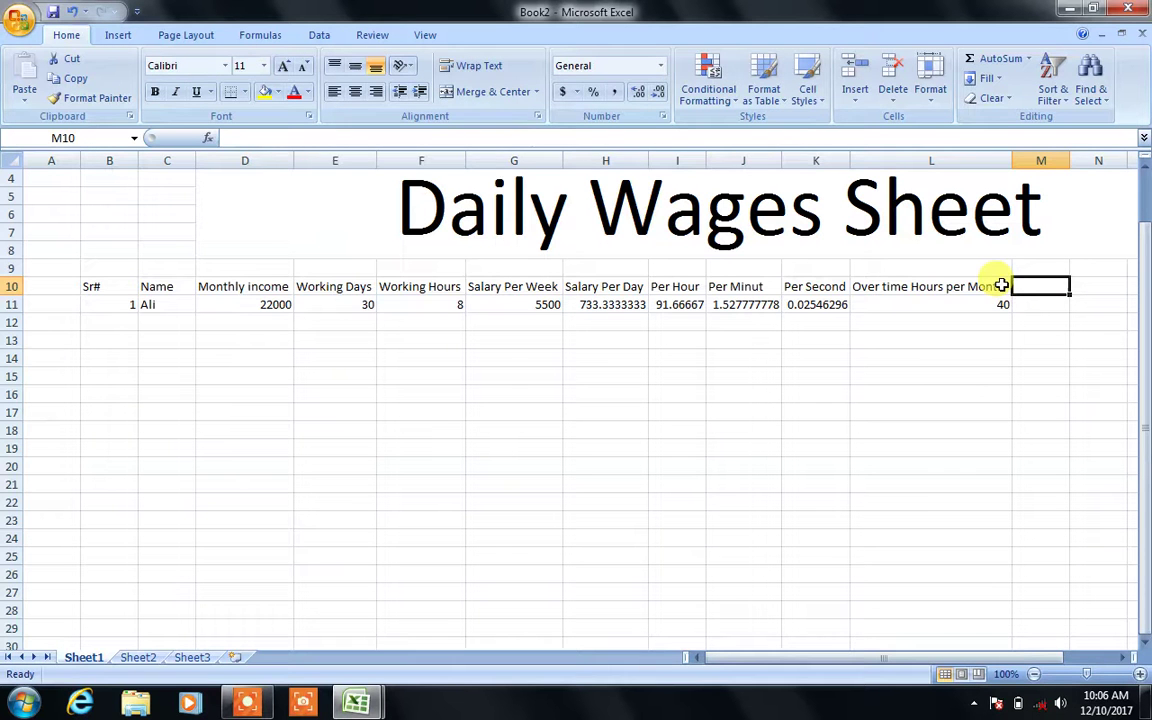
pyautogui.write('Hov')
pyautogui.press('BackSpace')
pyautogui.press('BackSpace')
pyautogui.press('BackSpace')
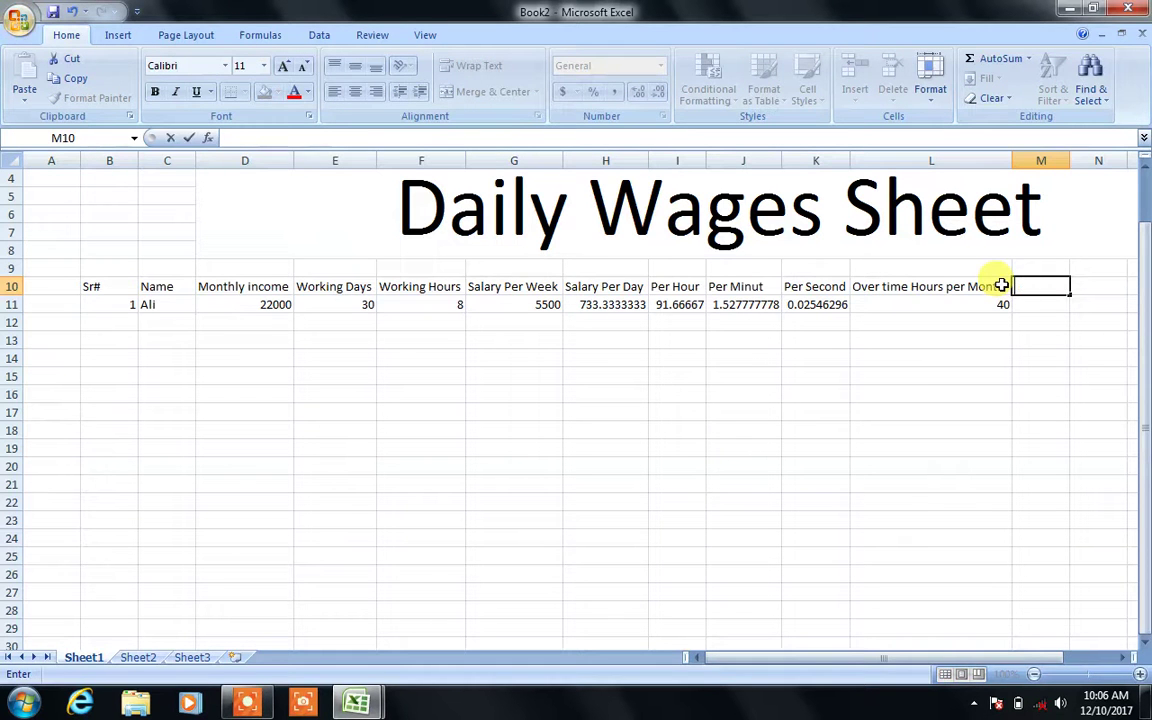
# Enter the heading "Over Time Amount" in M10 and autofit column M to its text
pyautogui.write('Over Time Amount')
pyautogui.press('Return')
pyautogui.moveTo(1071, 160); pyautogui.dragTo(1071, 160)
pyautogui.doubleClick(1071, 160)
# Calculate the overtime amount in M11 from overtime hours and hourly pay with the formula =L11*I11
pyautogui.write('=')
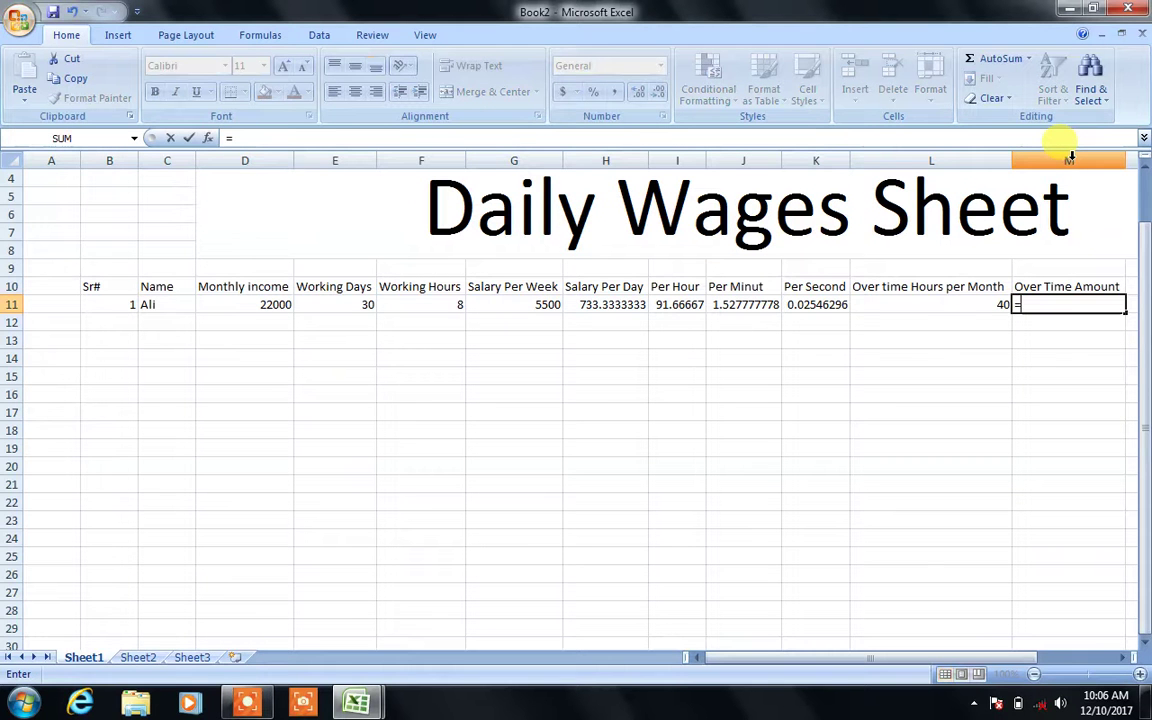
pyautogui.press('Left')
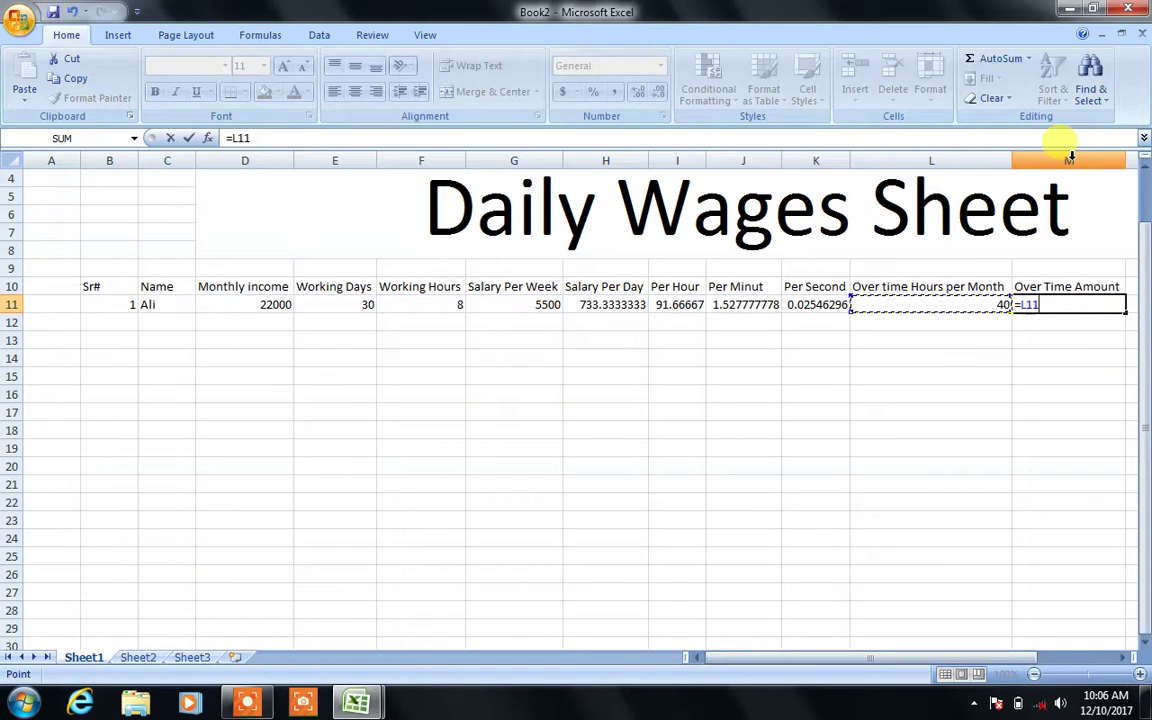
pyautogui.write('*')
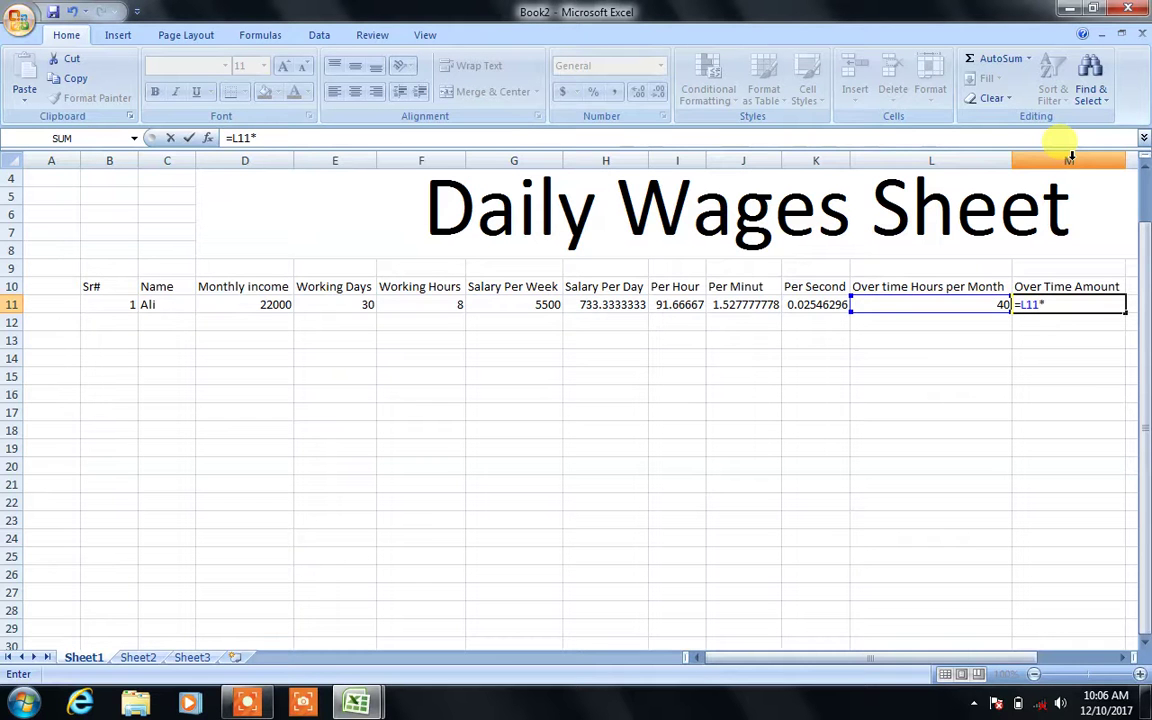
pyautogui.click(678, 302)
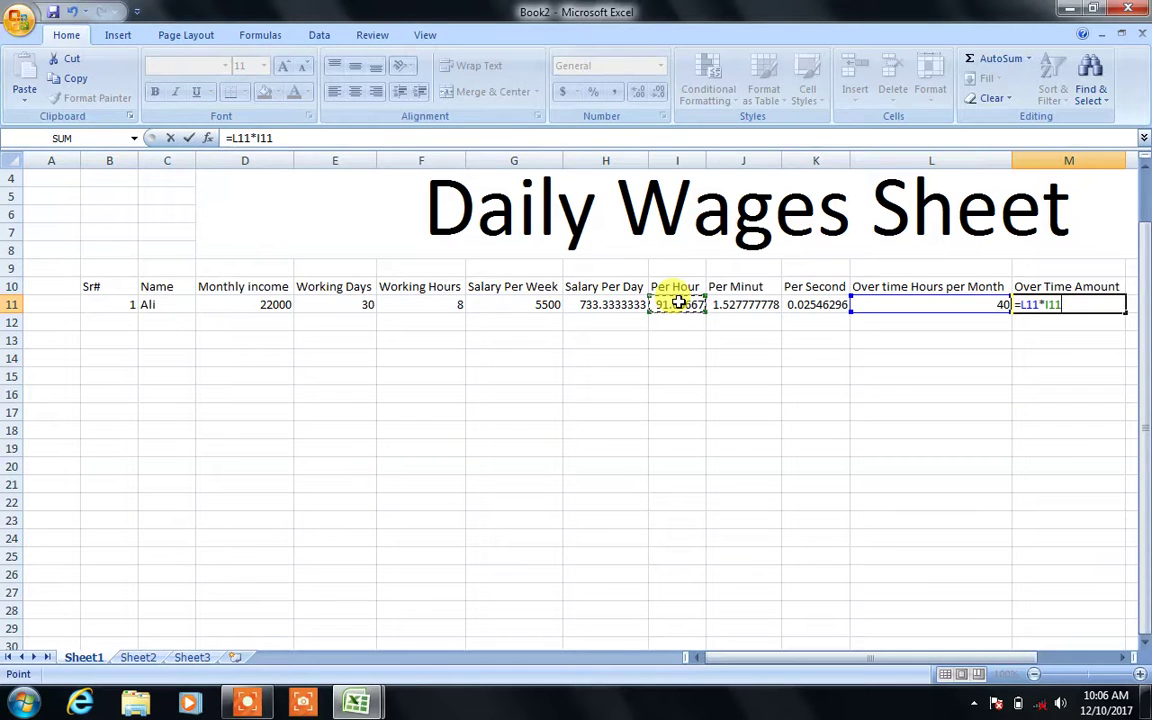
pyautogui.press('Return')
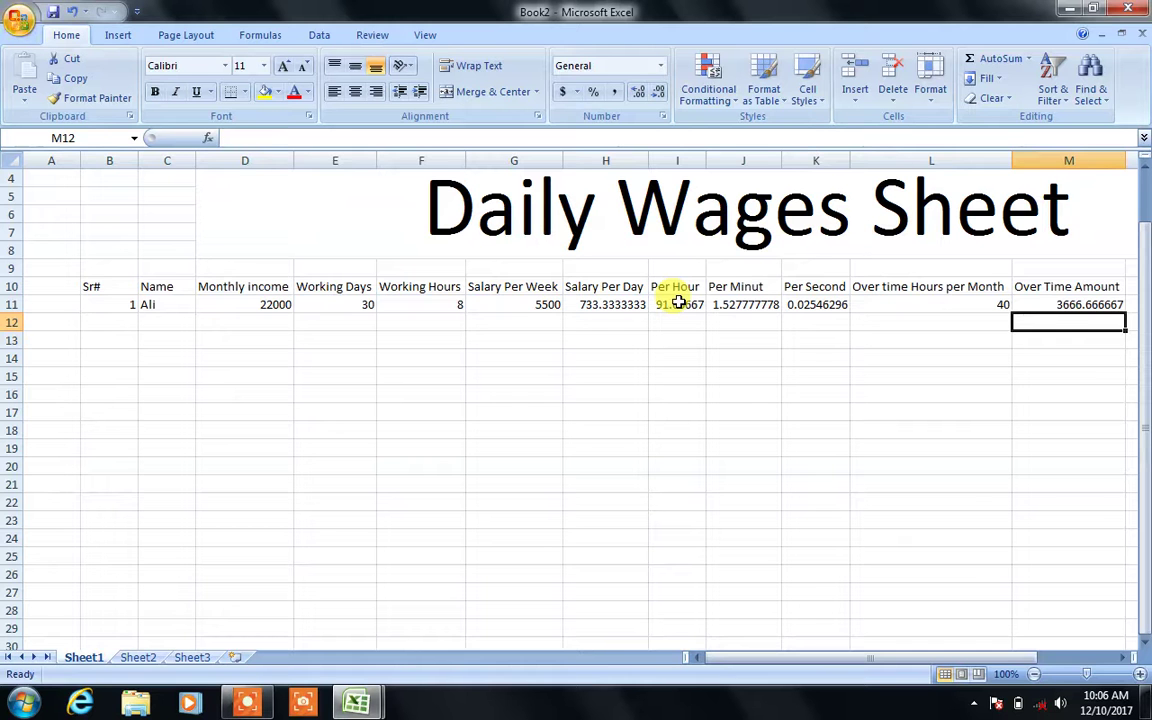
# Change the overtime amount formula in M11 to =L11*I11*2 so overtime is paid at double rate
pyautogui.press('Up')
pyautogui.press('Right')
pyautogui.press('Left')
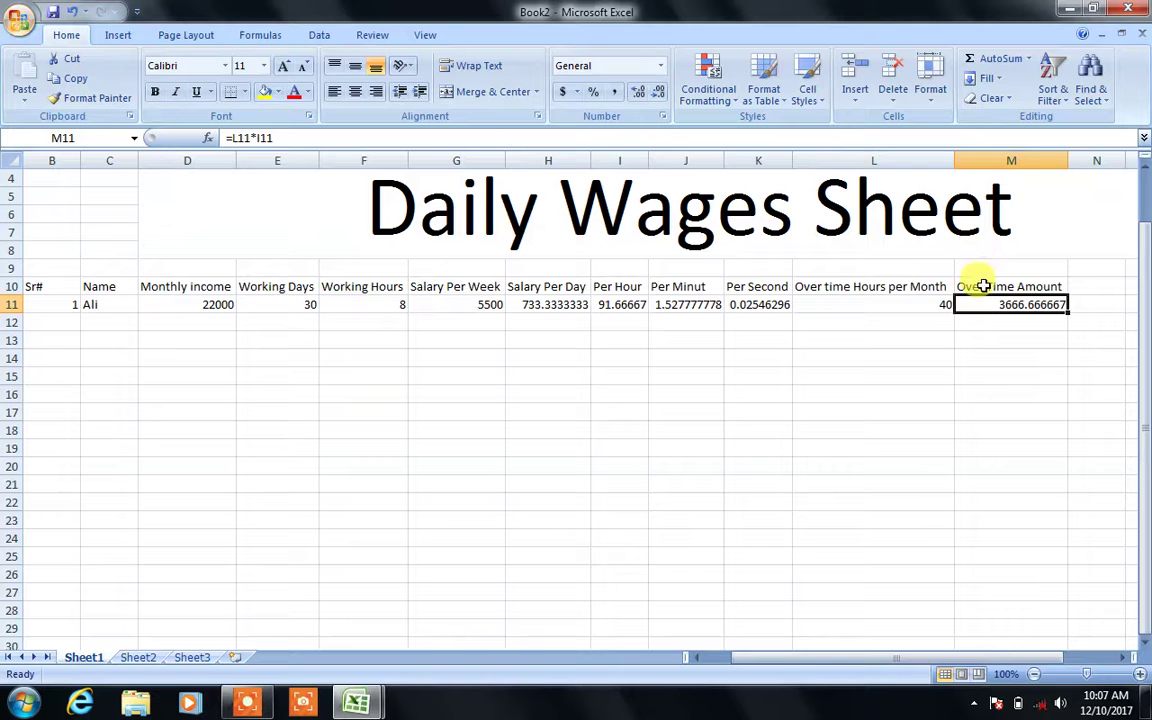
pyautogui.doubleClick(990, 304)
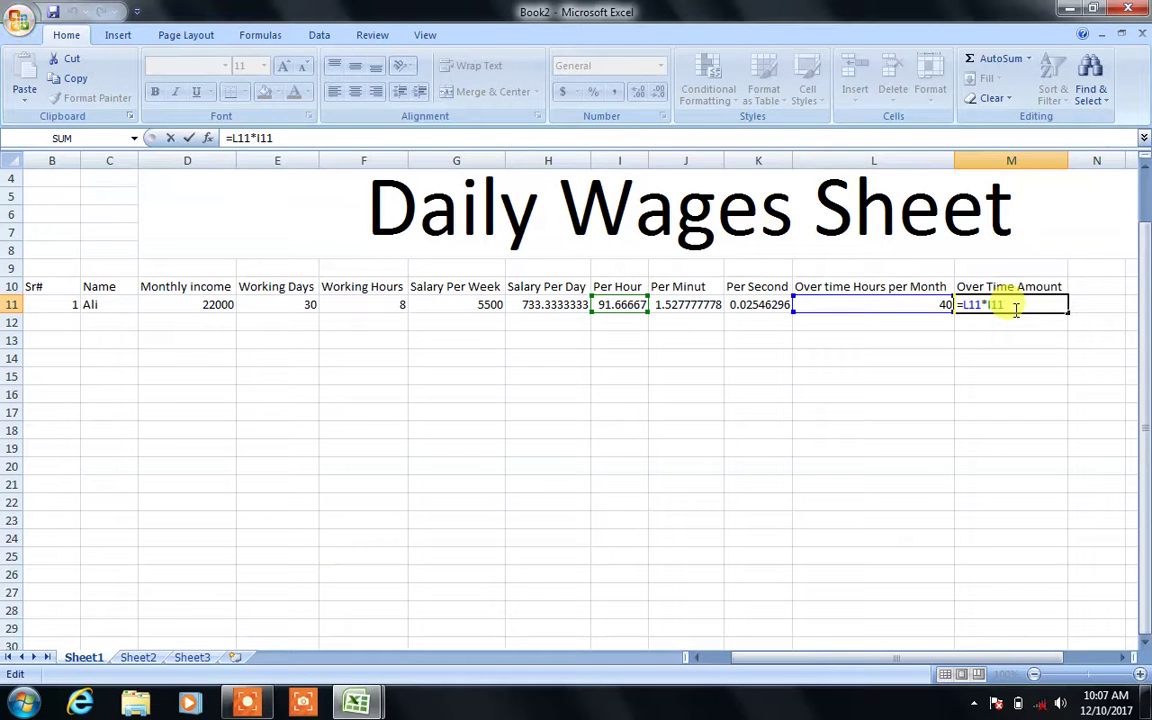
pyautogui.write('*')
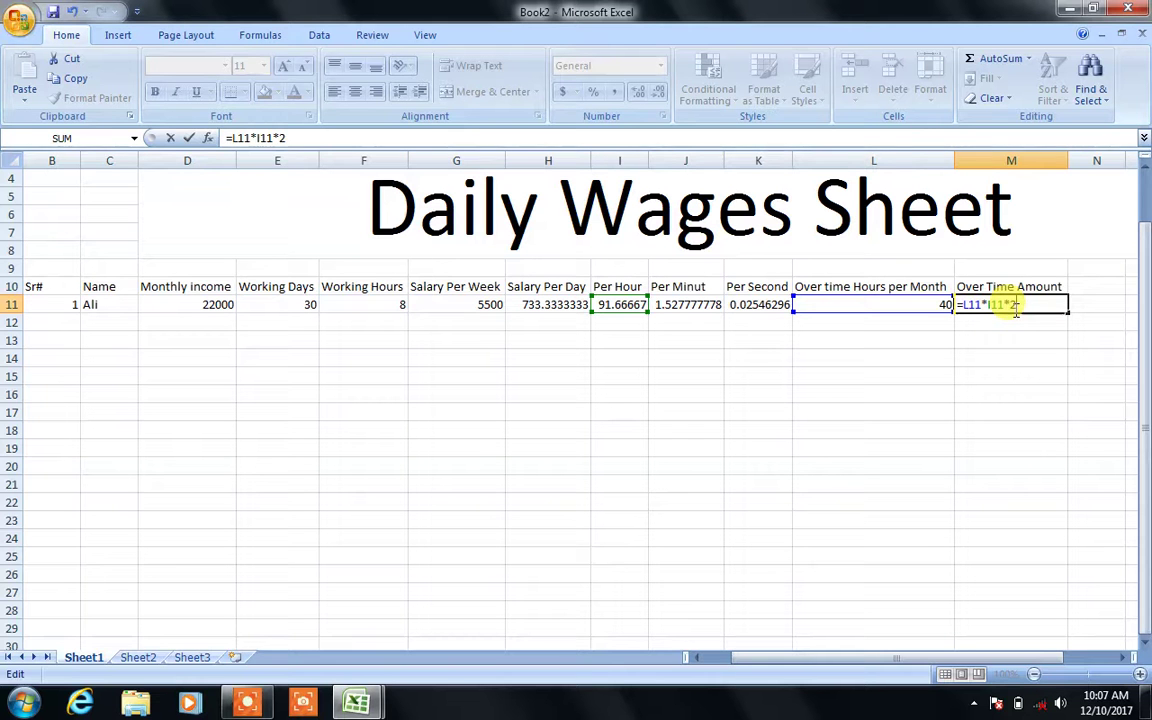
pyautogui.press('Return')
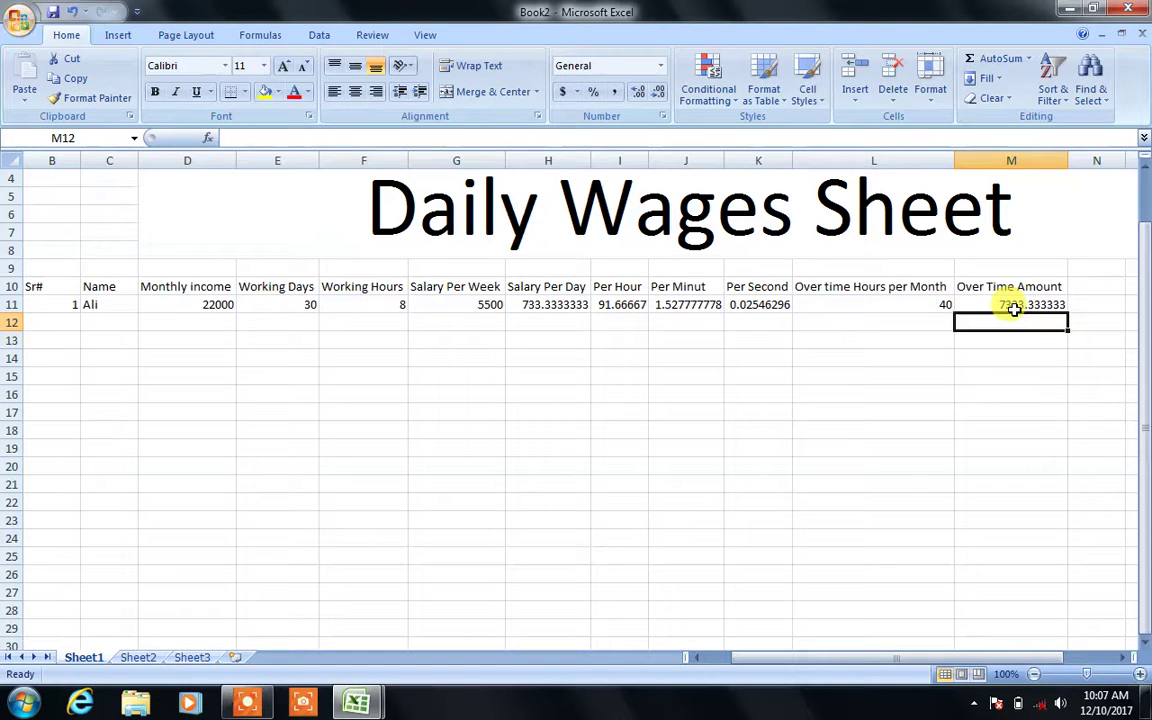
# Enter the heading "Final Amount" in N10 and widen column N to fit the text
pyautogui.press('Up')
pyautogui.press('Up')
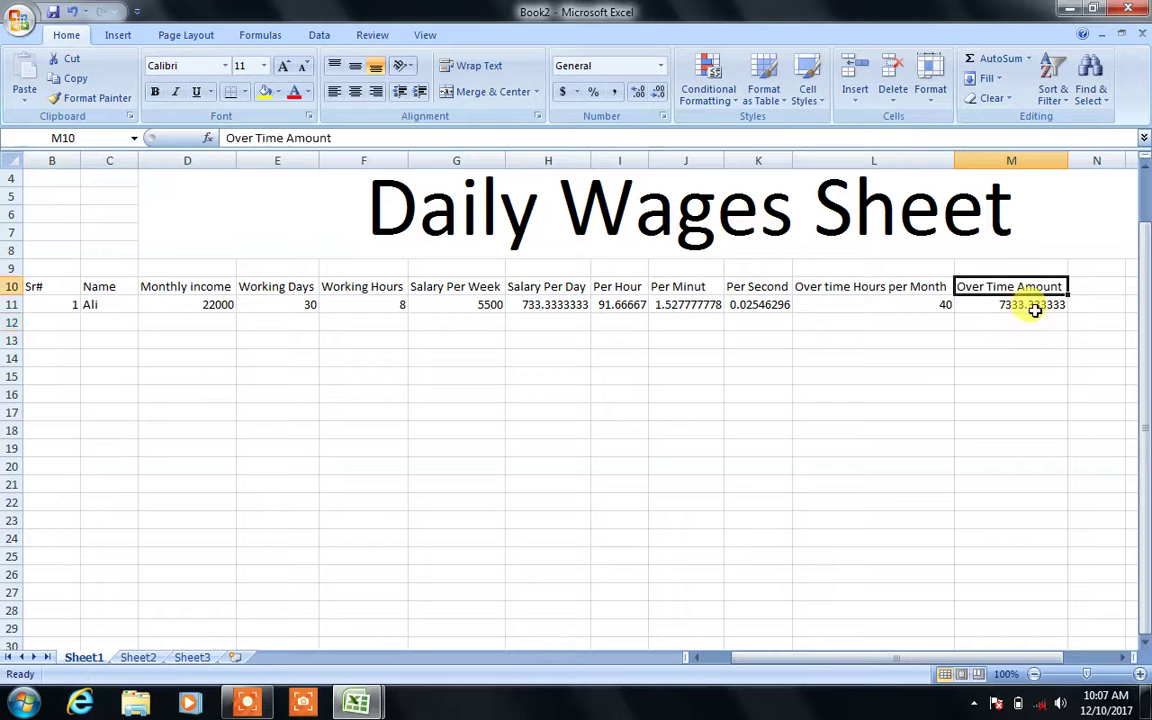
pyautogui.click(1093, 290)
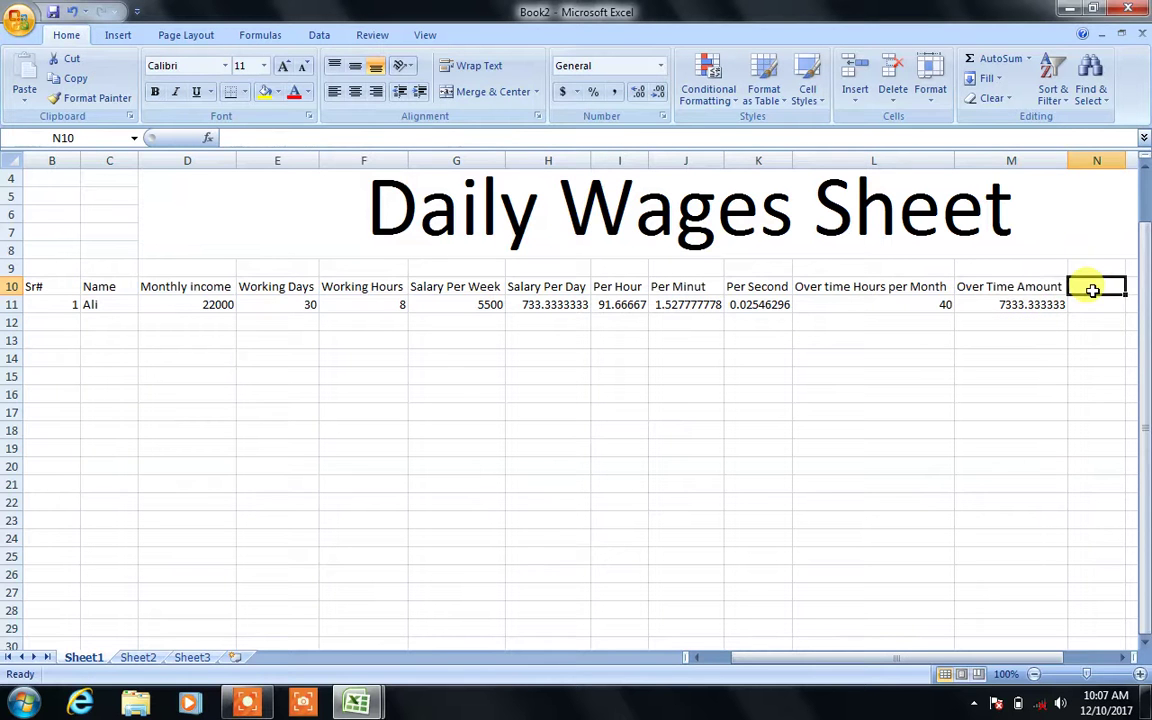
pyautogui.write('Final Amount')
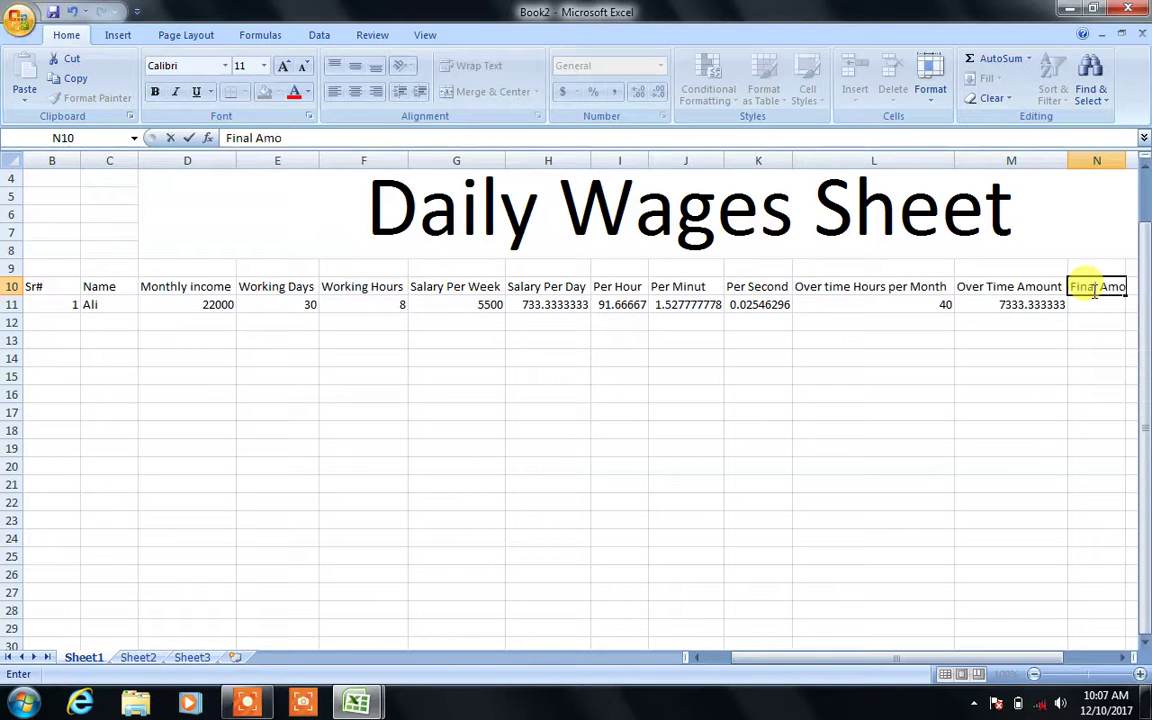
pyautogui.press('Return')
pyautogui.moveTo(1126, 161); pyautogui.dragTo(1140, 161)
pyautogui.click(1121, 658)
# Calculate the final amount in N11 by adding overtime to monthly income with the formula =M11+D11
pyautogui.write('=')
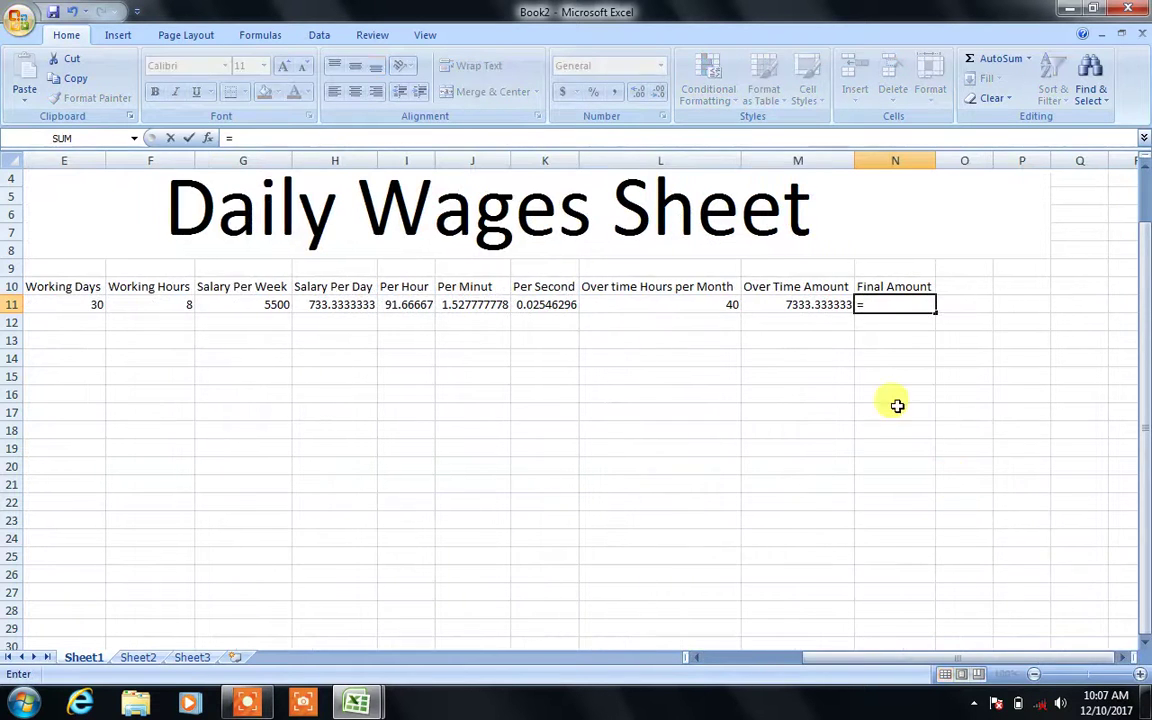
pyautogui.click(843, 304)
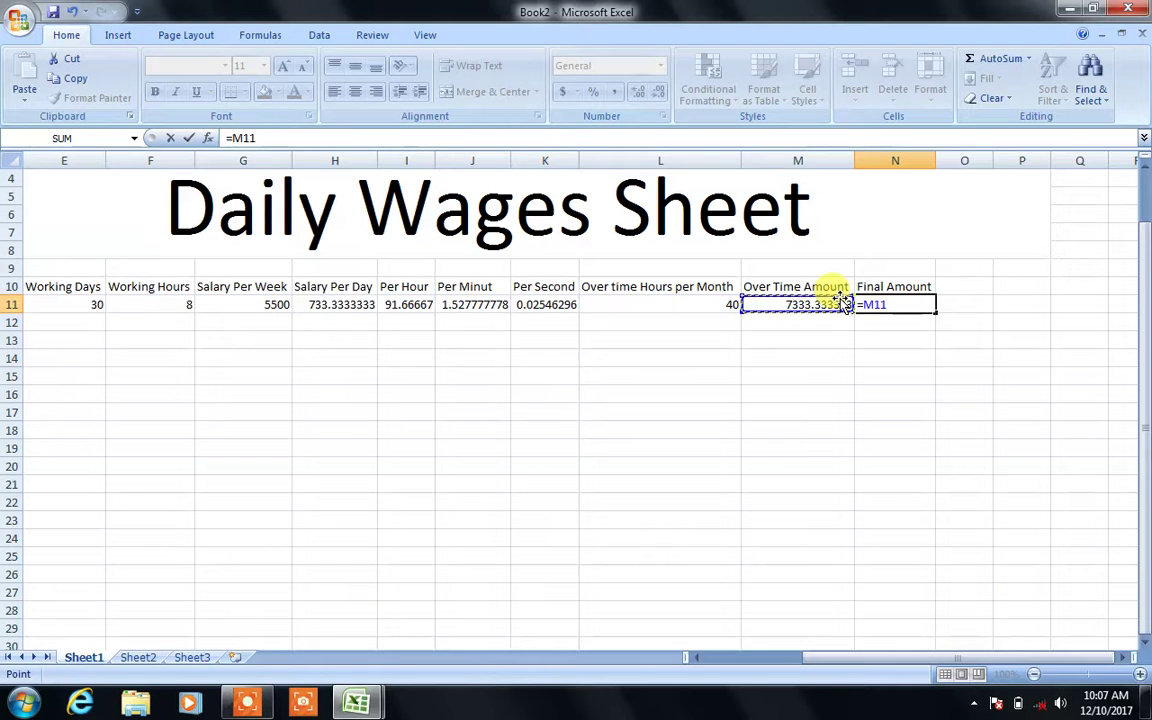
pyautogui.write('+')
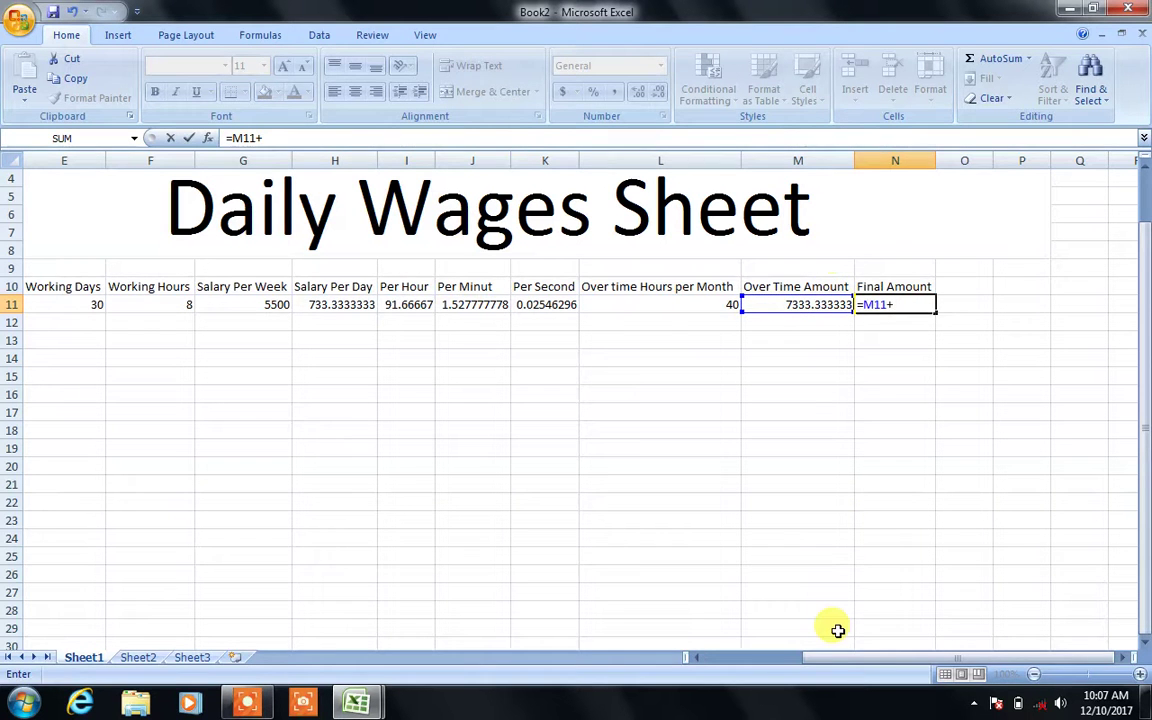
pyautogui.moveTo(836, 655); pyautogui.dragTo(735, 633)
pyautogui.click(272, 303)
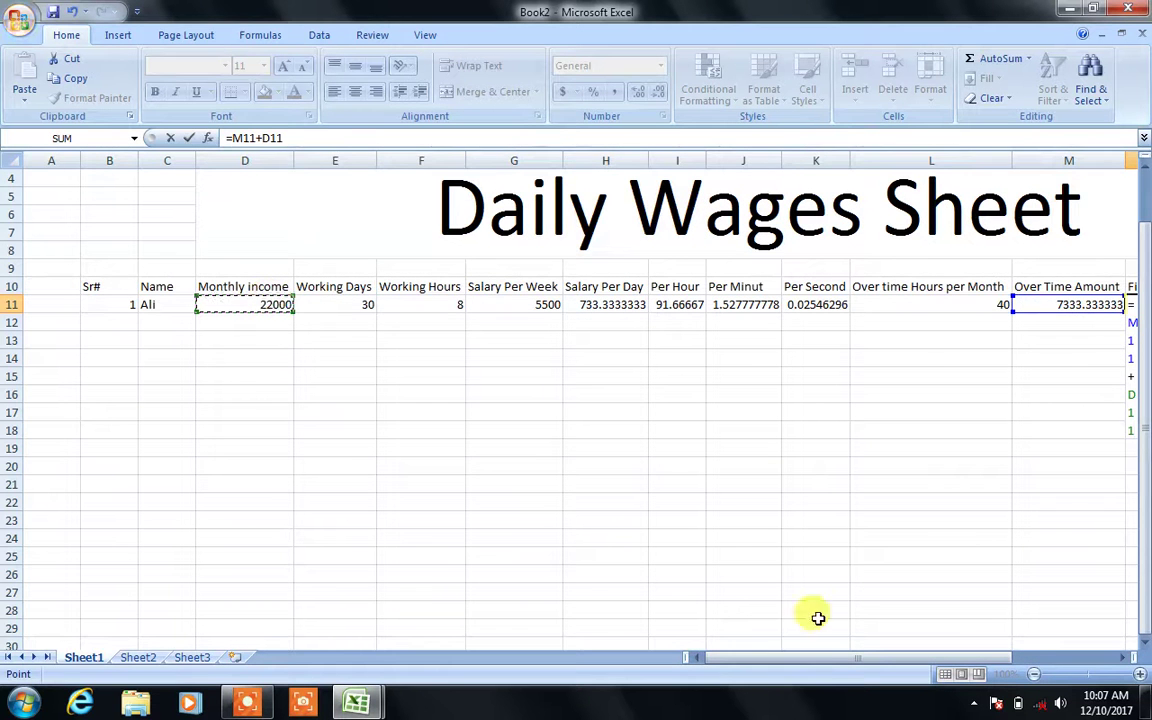
pyautogui.moveTo(830, 663); pyautogui.dragTo(872, 665)
pyautogui.press('Return')
pyautogui.press('Up')
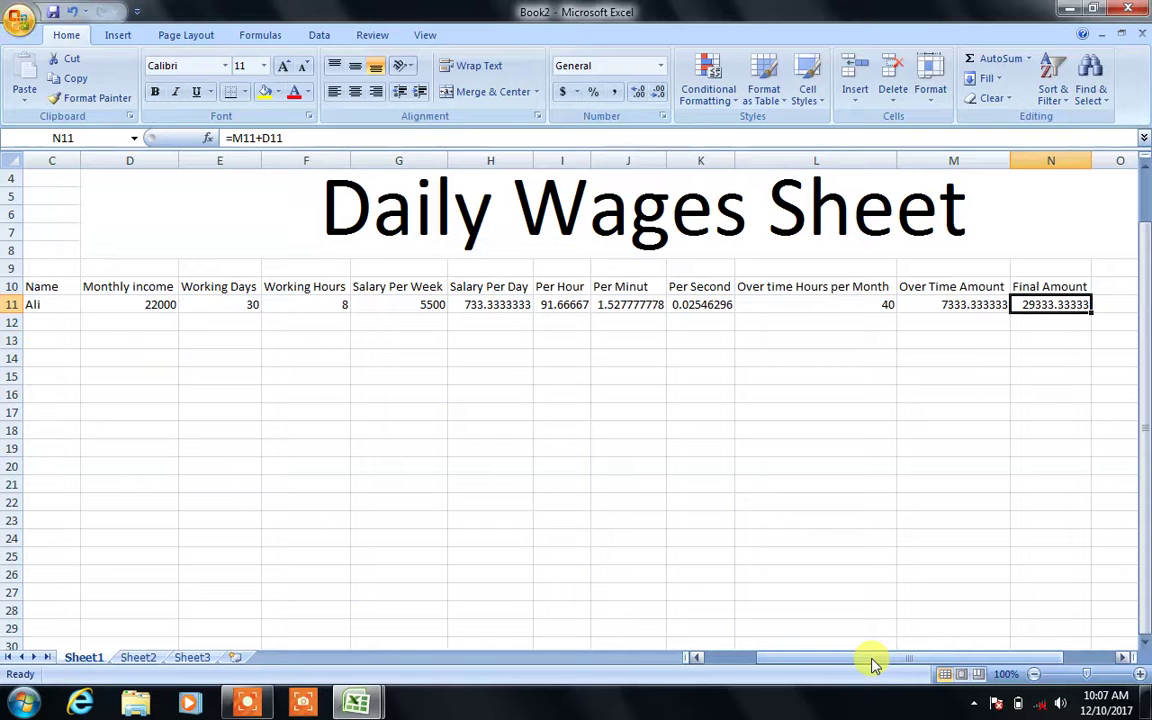
pyautogui.scroll(1, 832, 470)
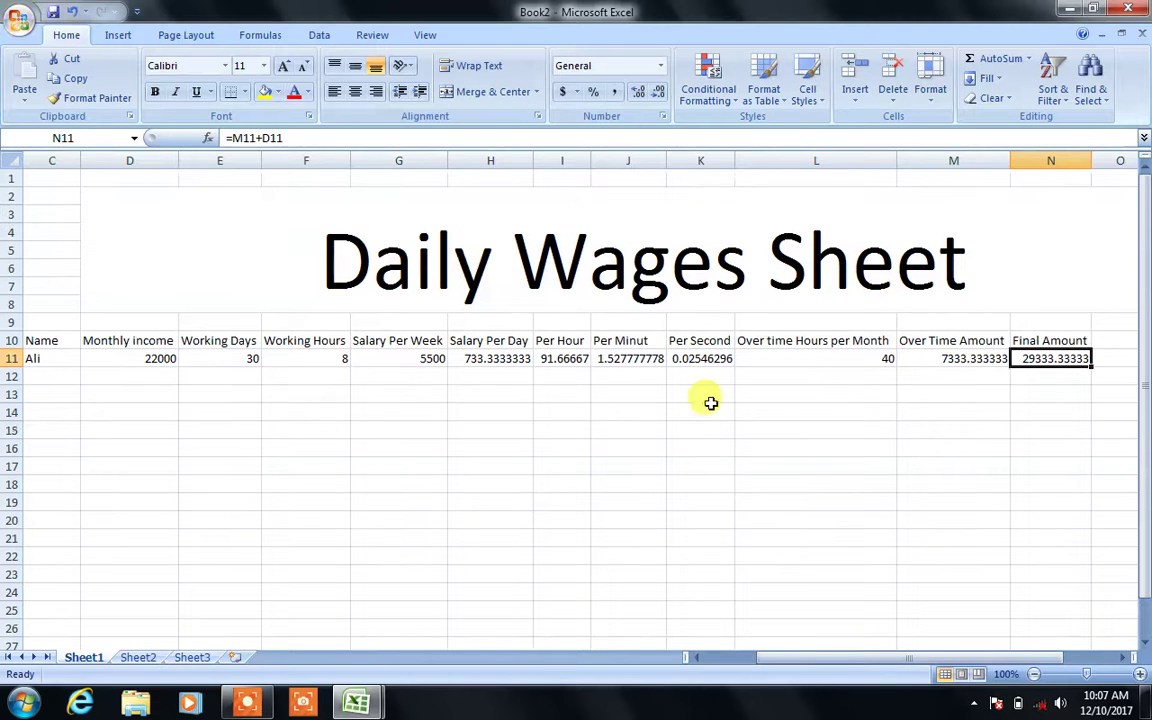
pyautogui.click(705, 408)
pyautogui.click(255, 423)
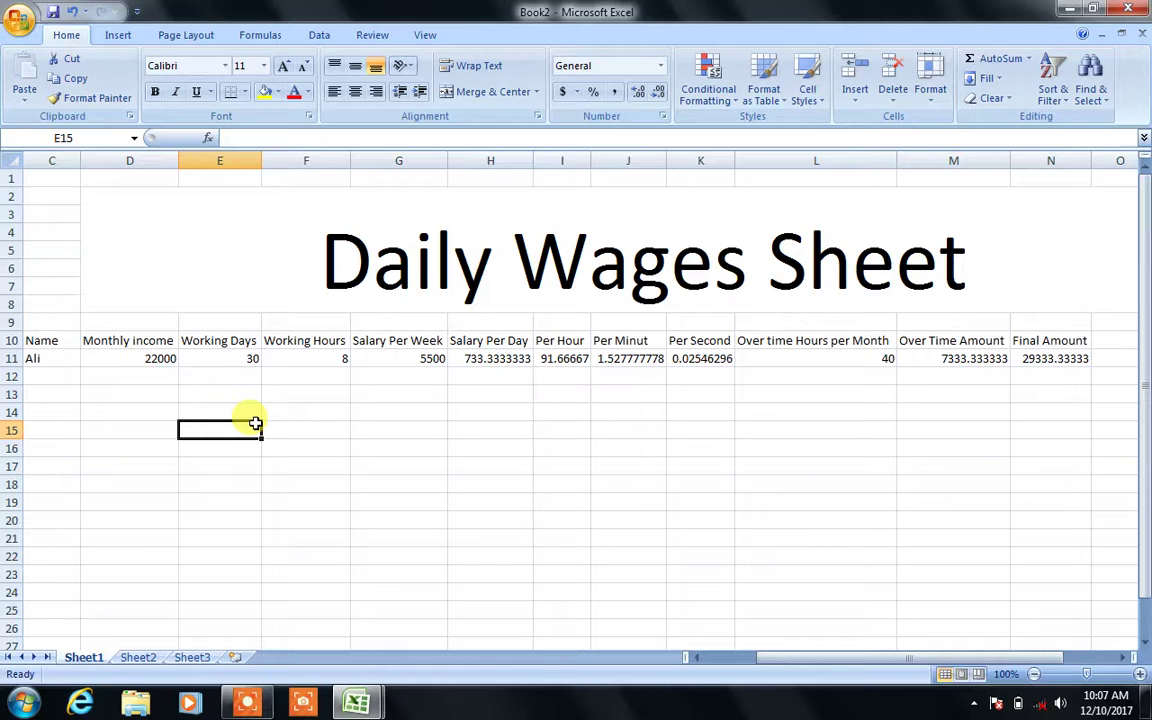
pyautogui.doubleClick(464, 499)
pyautogui.click(618, 471)
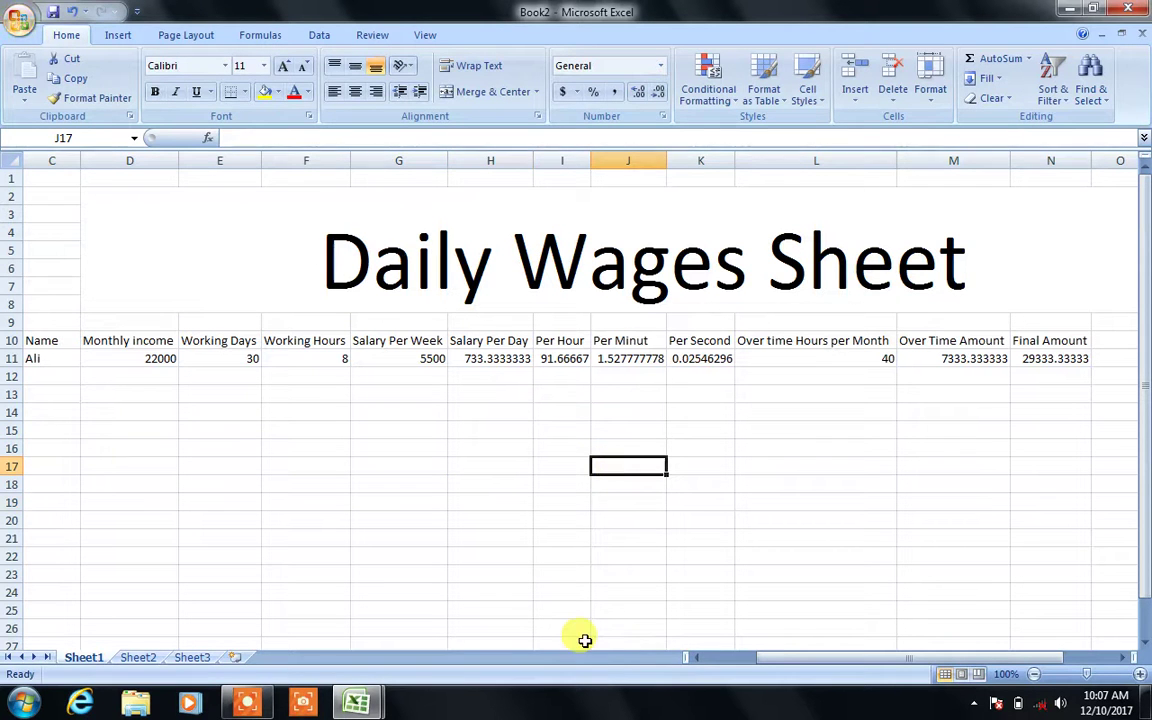
pyautogui.click(1070, 11)
pyautogui.scroll(-1, 856, 238)
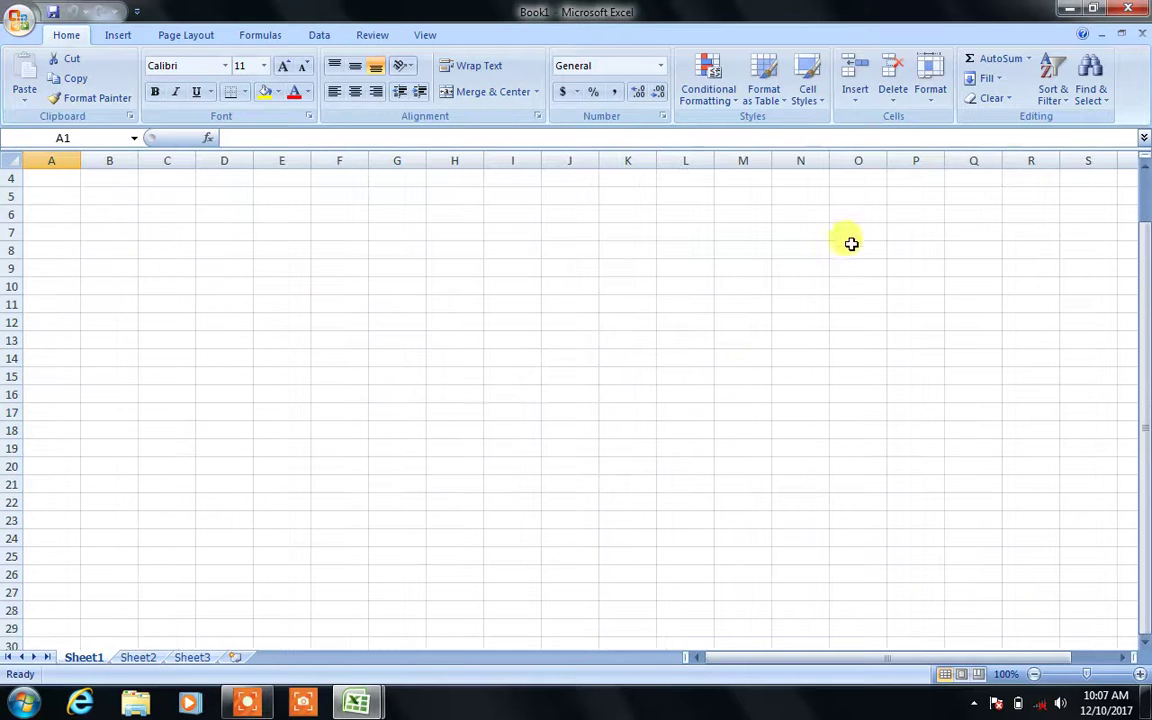
pyautogui.click(362, 698)
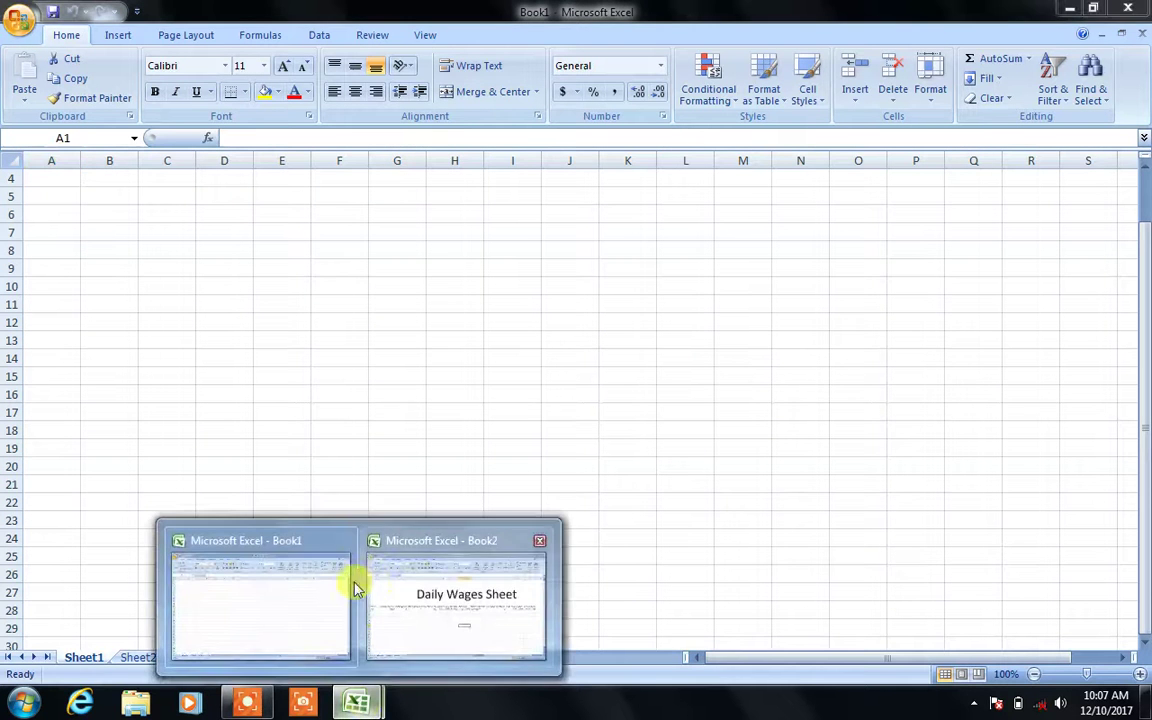
pyautogui.click(440, 592)
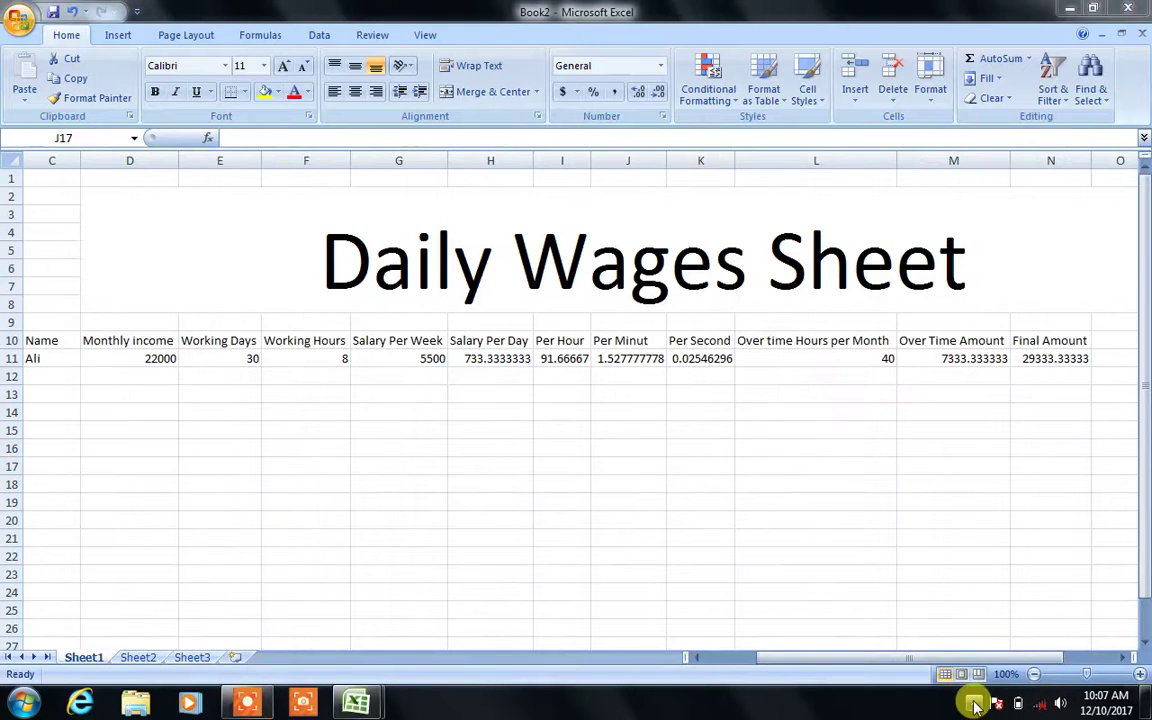
pyautogui.click(975, 705)
pyautogui.click(988, 610)
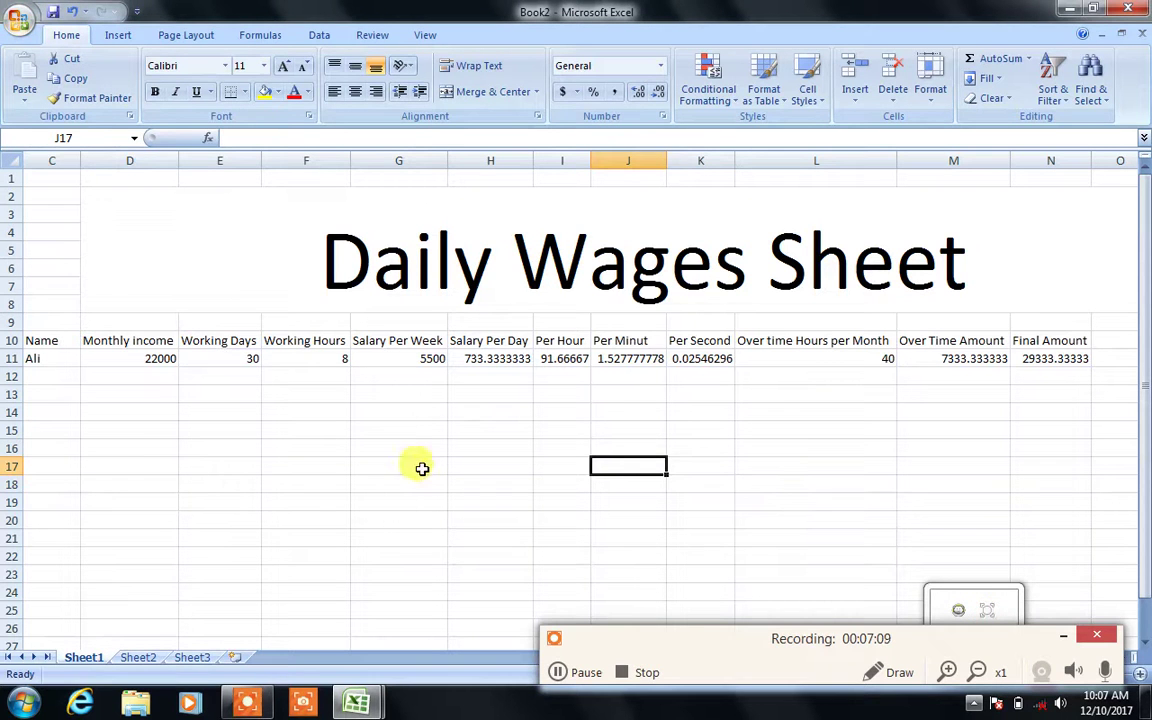
# Enter the label "10 Days Working 8 hours" in D16 as the first pay example
pyautogui.click(136, 447)
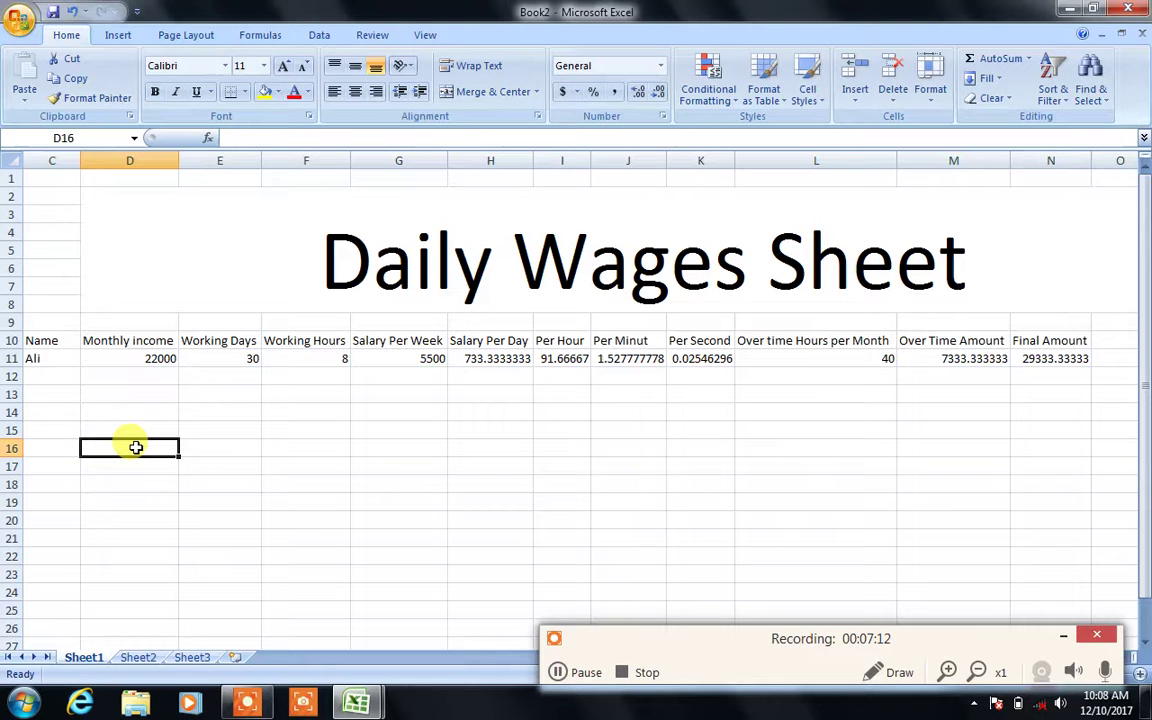
pyautogui.write('10 Days')
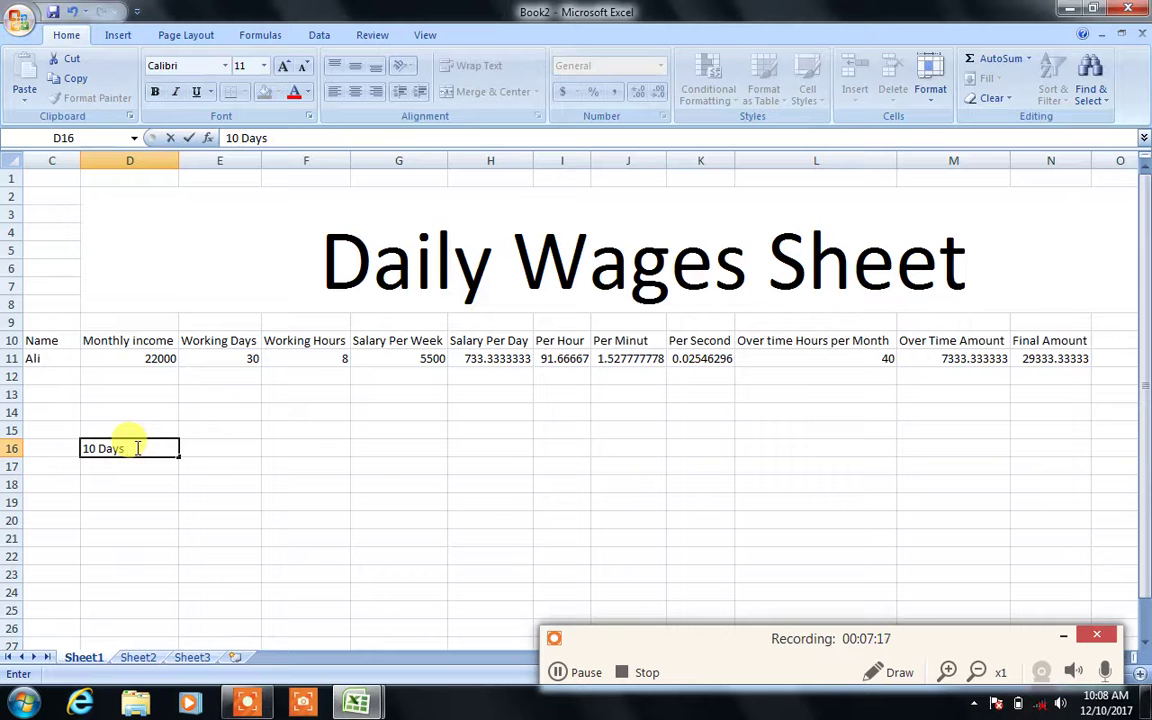
pyautogui.write(' Working 8 hours')
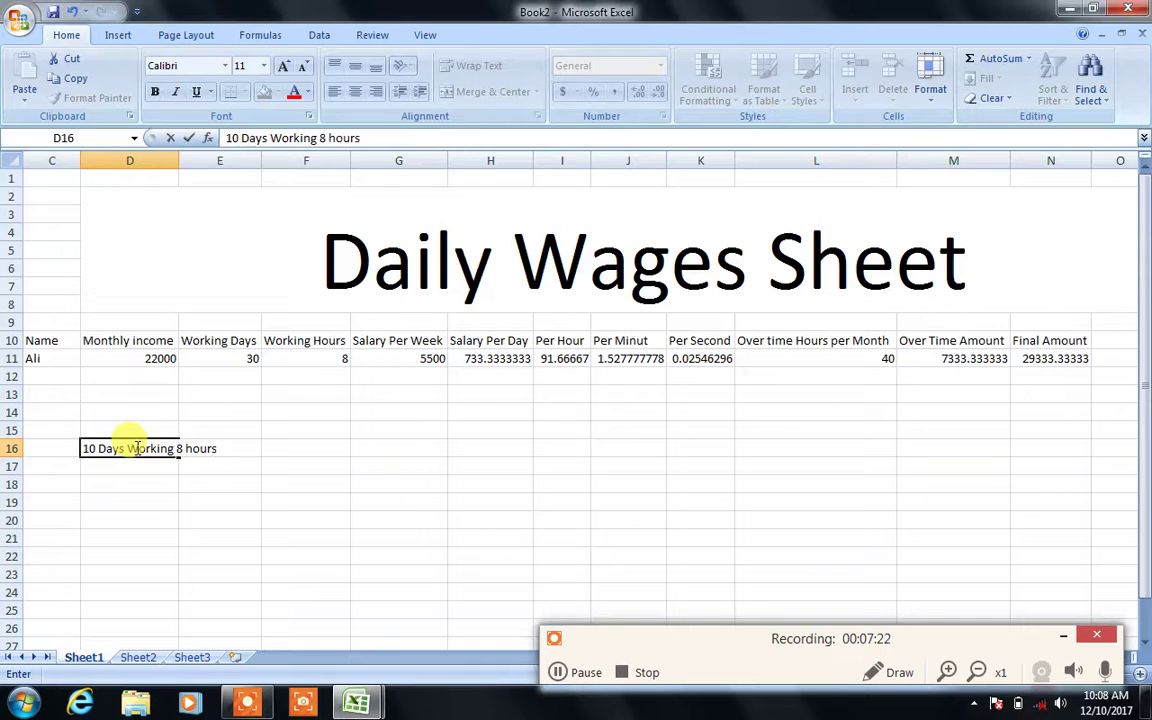
pyautogui.press('Return')
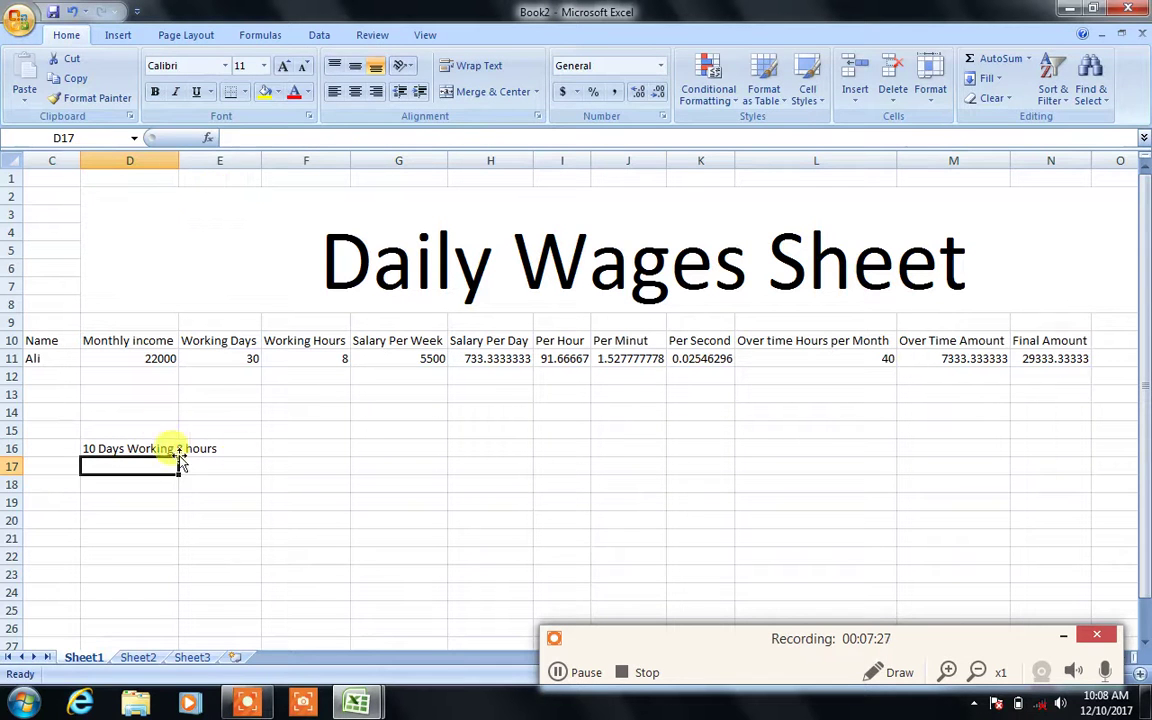
pyautogui.click(297, 447)
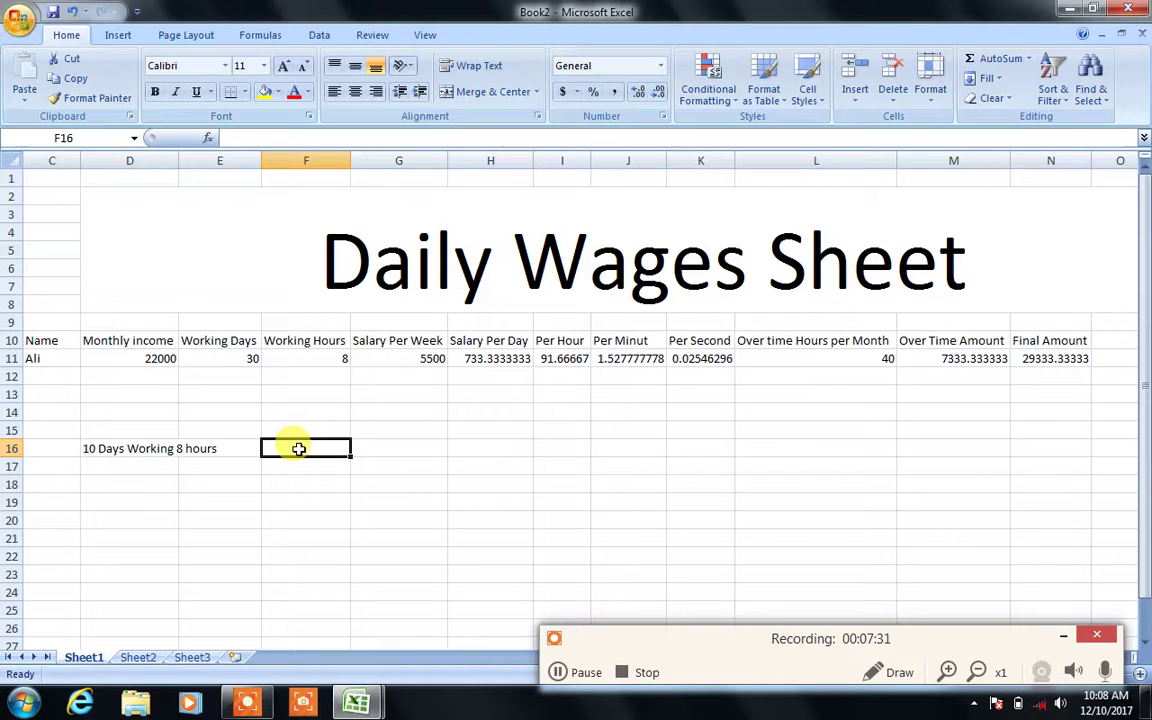
# Enter the label "10 days woking 3 hours" in D18 as the second pay example
pyautogui.click(141, 485)
pyautogui.write('10')
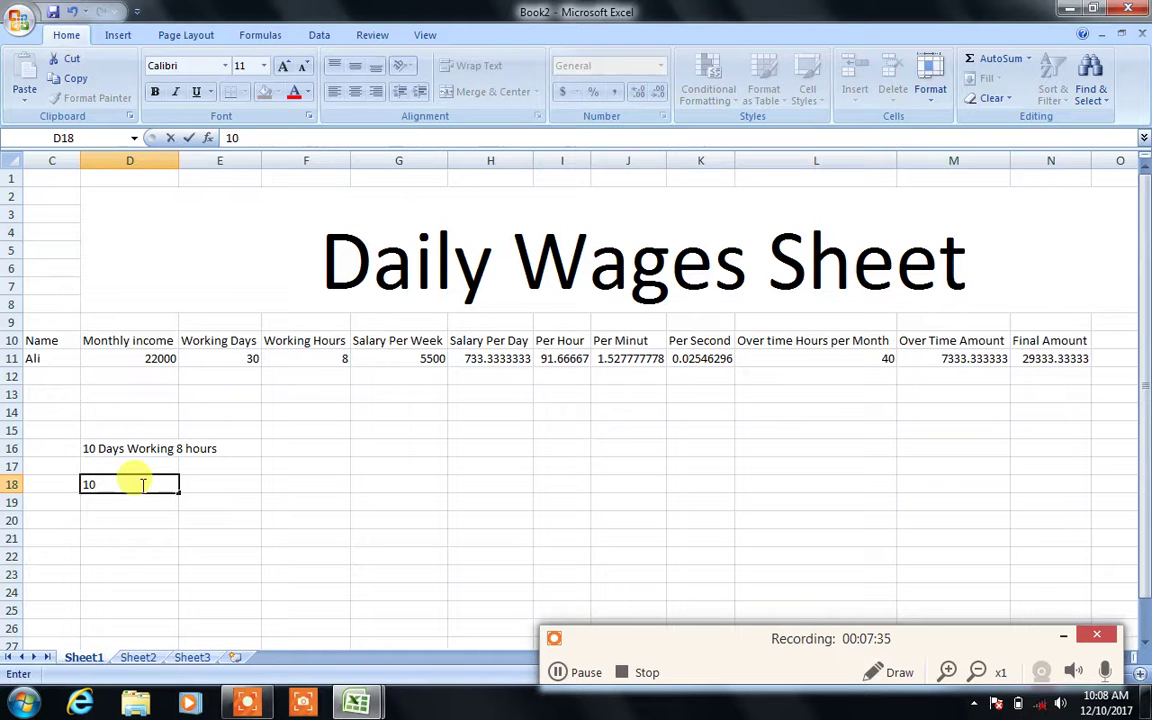
pyautogui.write(' days')
pyautogui.write('woork')
pyautogui.press('BackSpace')
pyautogui.press('BackSpace')
pyautogui.press('BackSpace')
pyautogui.write('king ')
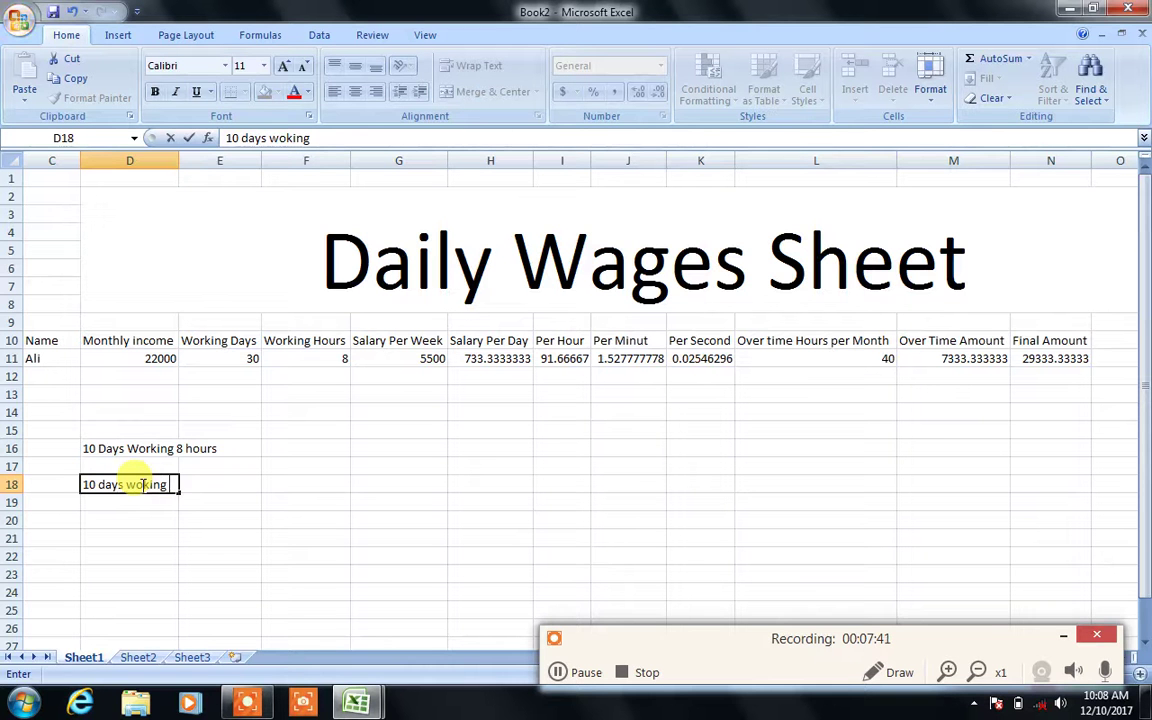
pyautogui.write('3 hours')
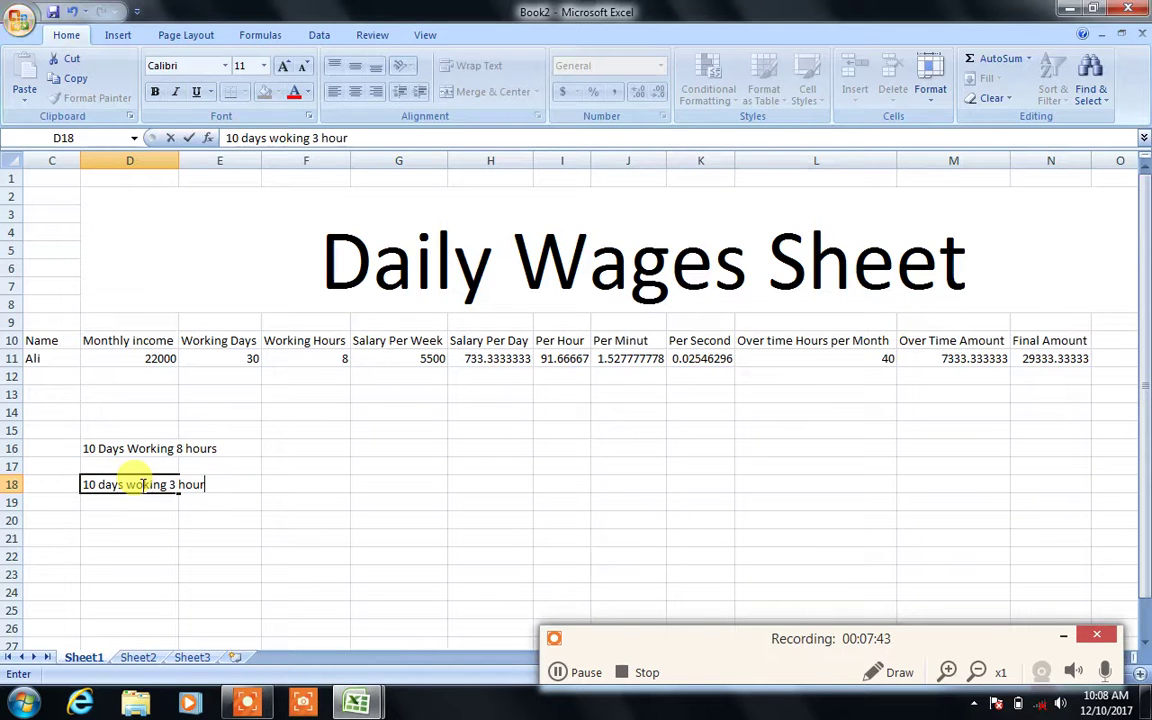
pyautogui.press('Return')
# Enter the label "10 days working 1:30:20" in D20 as the third pay example
pyautogui.press('Return')
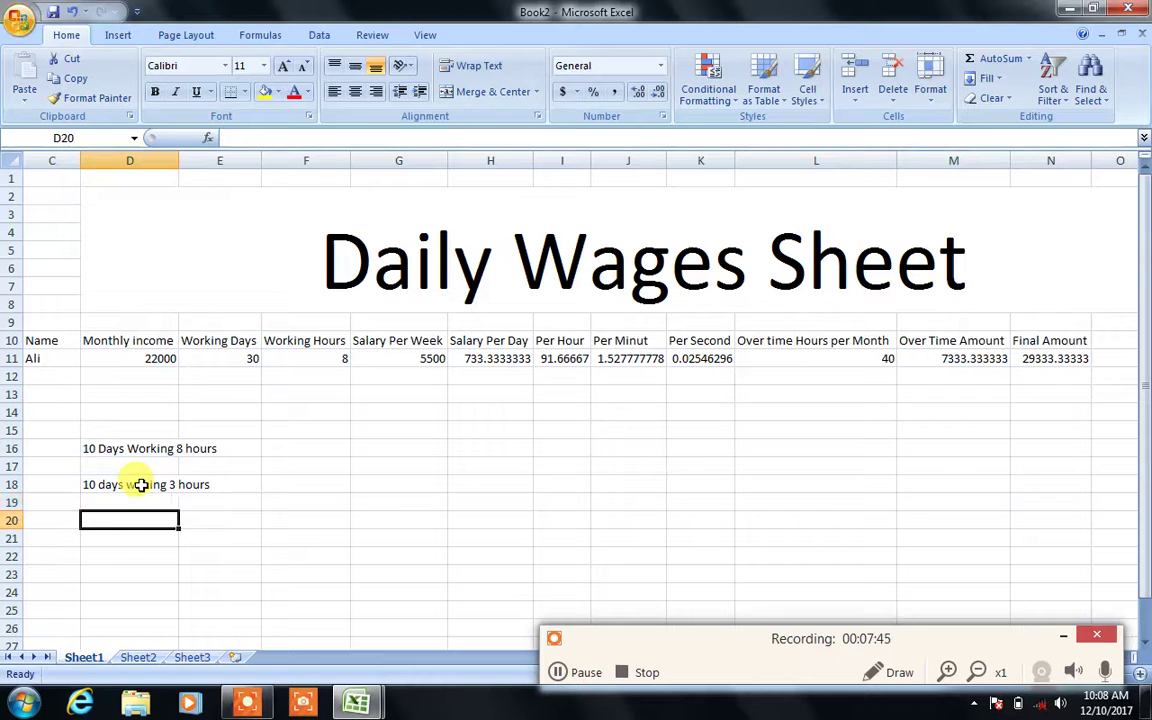
pyautogui.write('10 days')
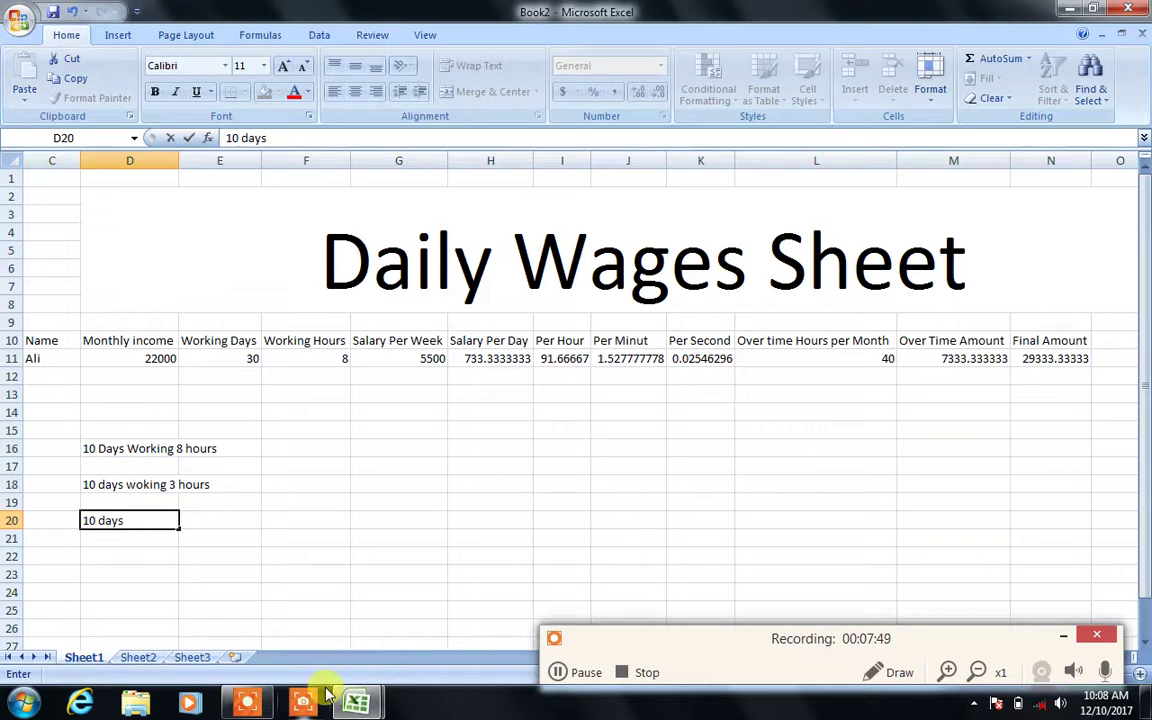
pyautogui.write(' working 1:30:20')
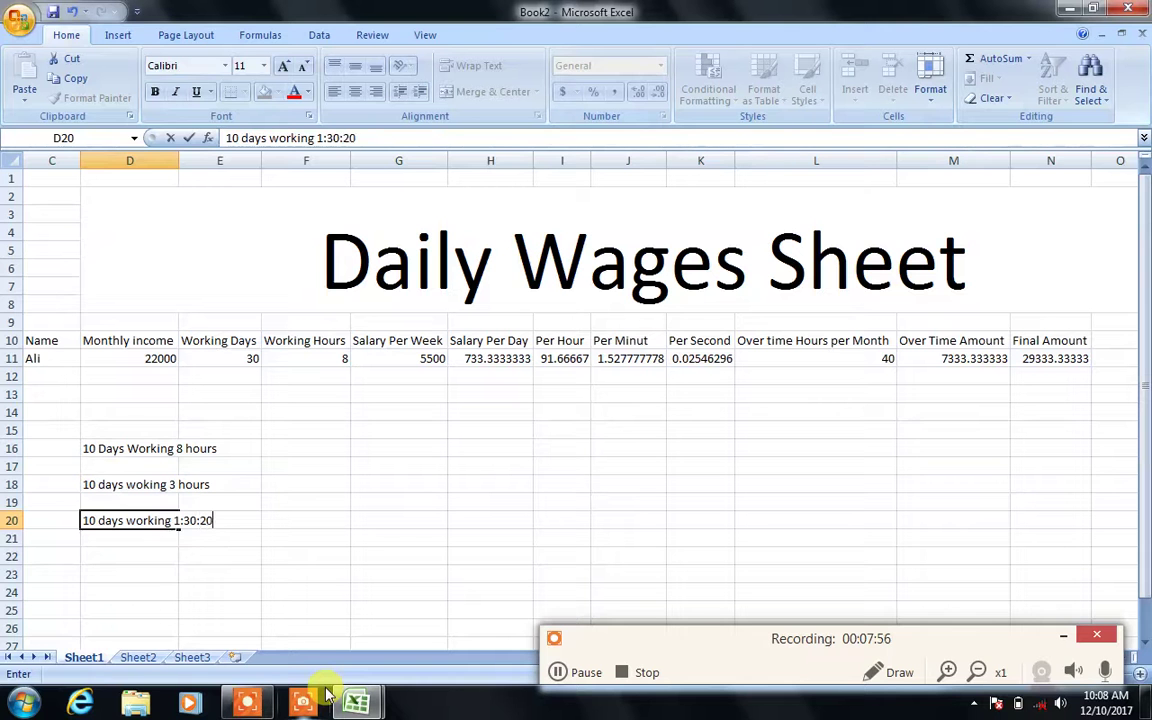
pyautogui.press('Return')
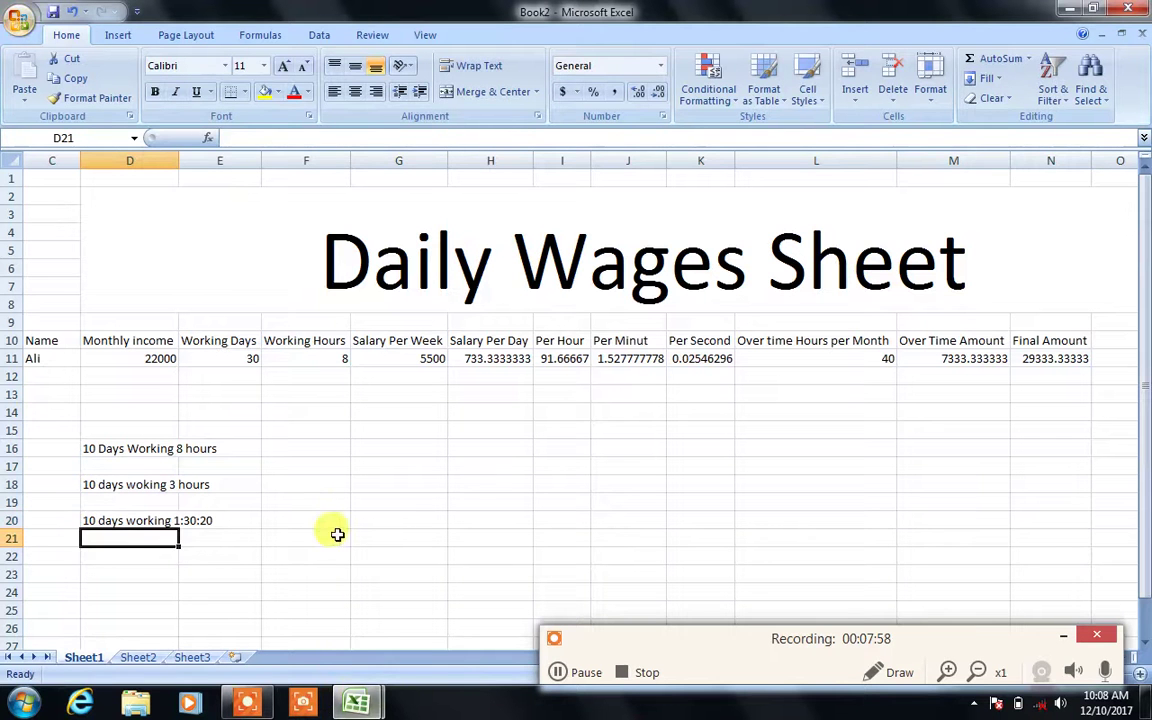
pyautogui.click(356, 465)
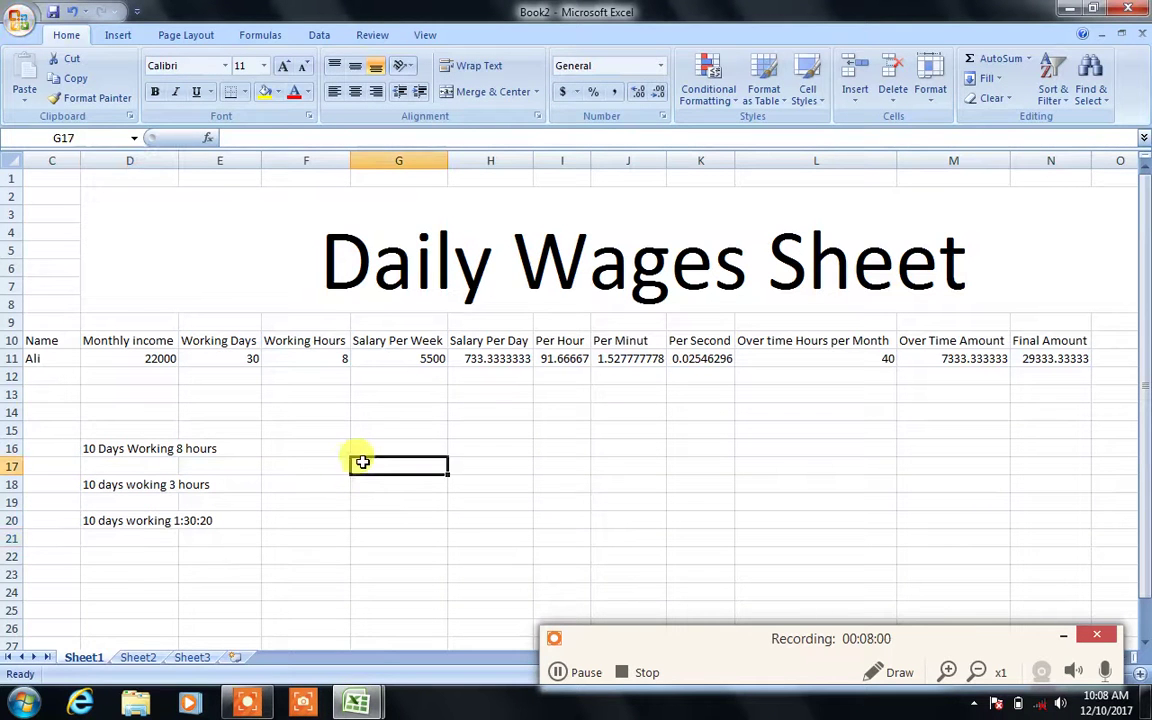
# Calculate the pay for 10 full days in G16 from the daily salary with the formula =H11*10
pyautogui.click(174, 357)
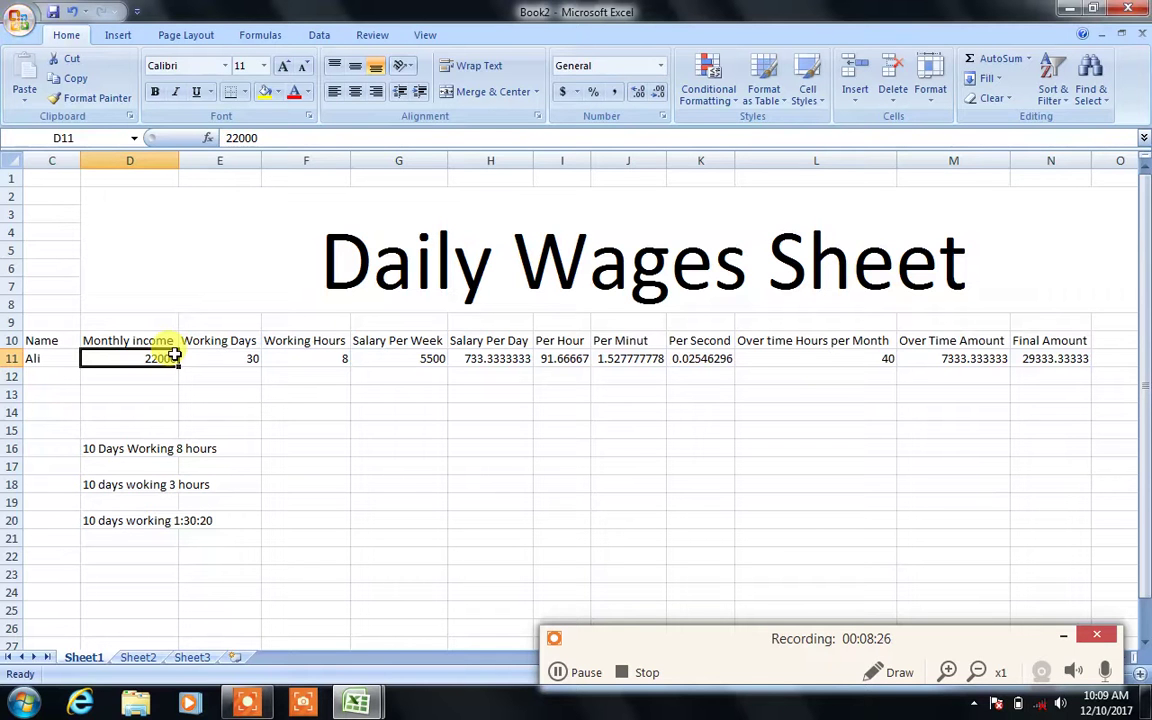
pyautogui.click(344, 446)
pyautogui.click(373, 447)
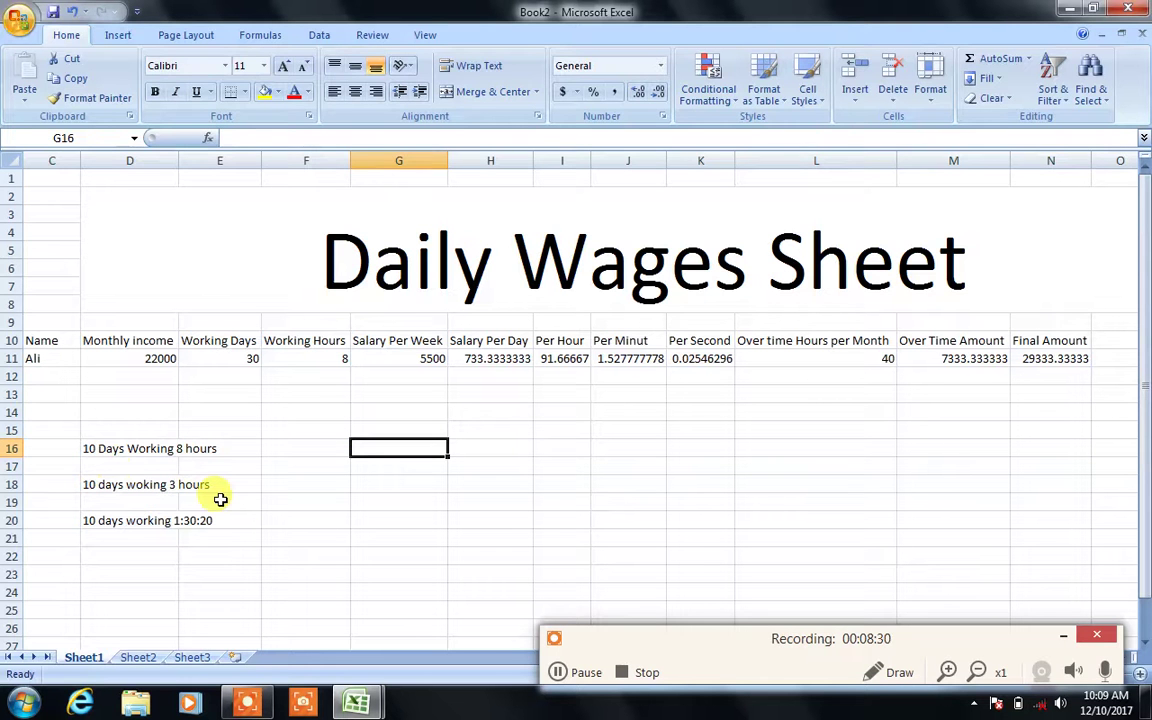
pyautogui.write('=')
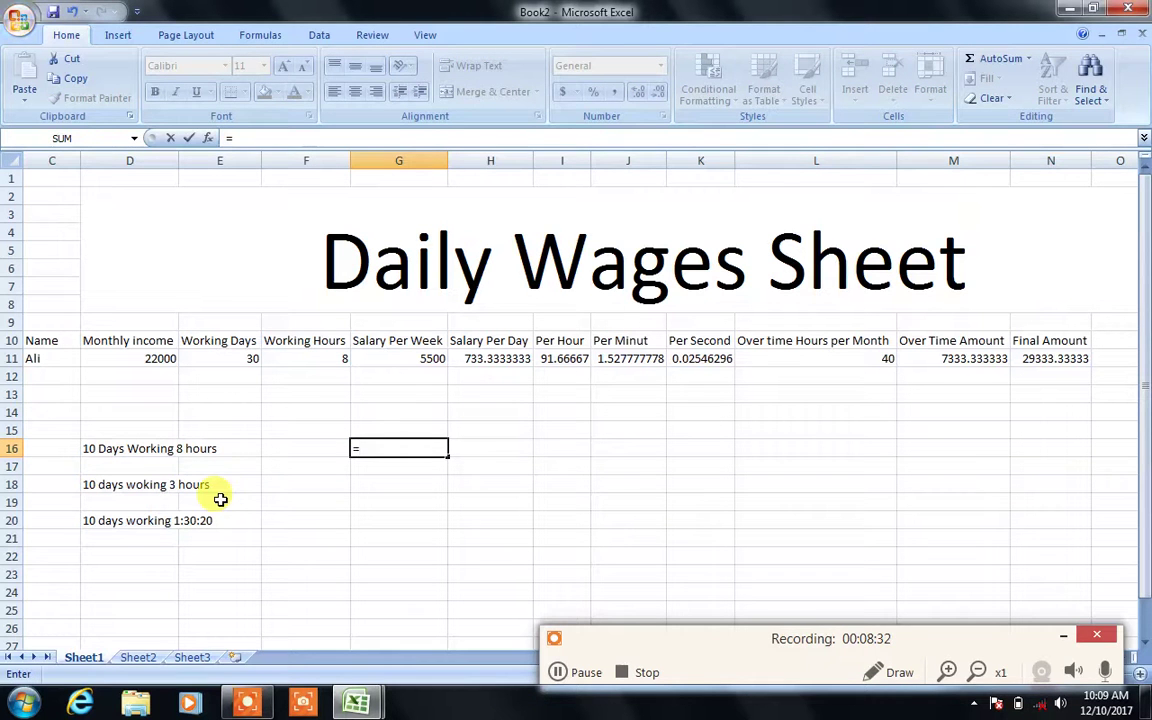
pyautogui.click(497, 359)
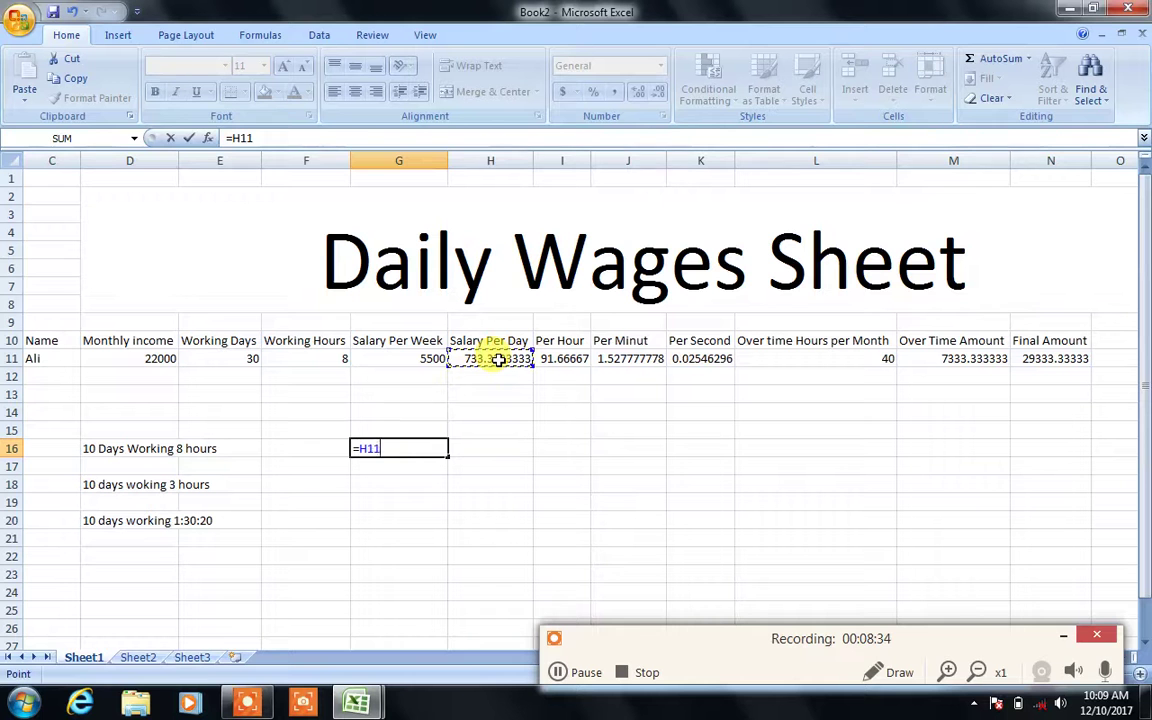
pyautogui.write('*10')
pyautogui.press('Return')
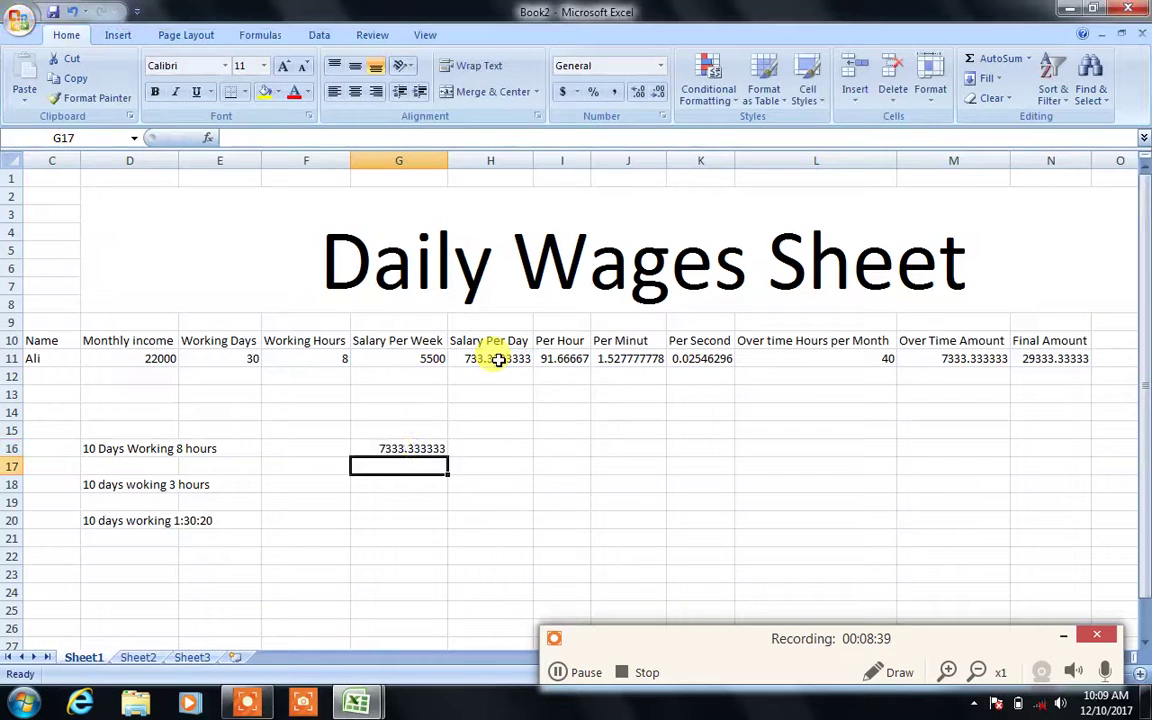
pyautogui.click(397, 448)
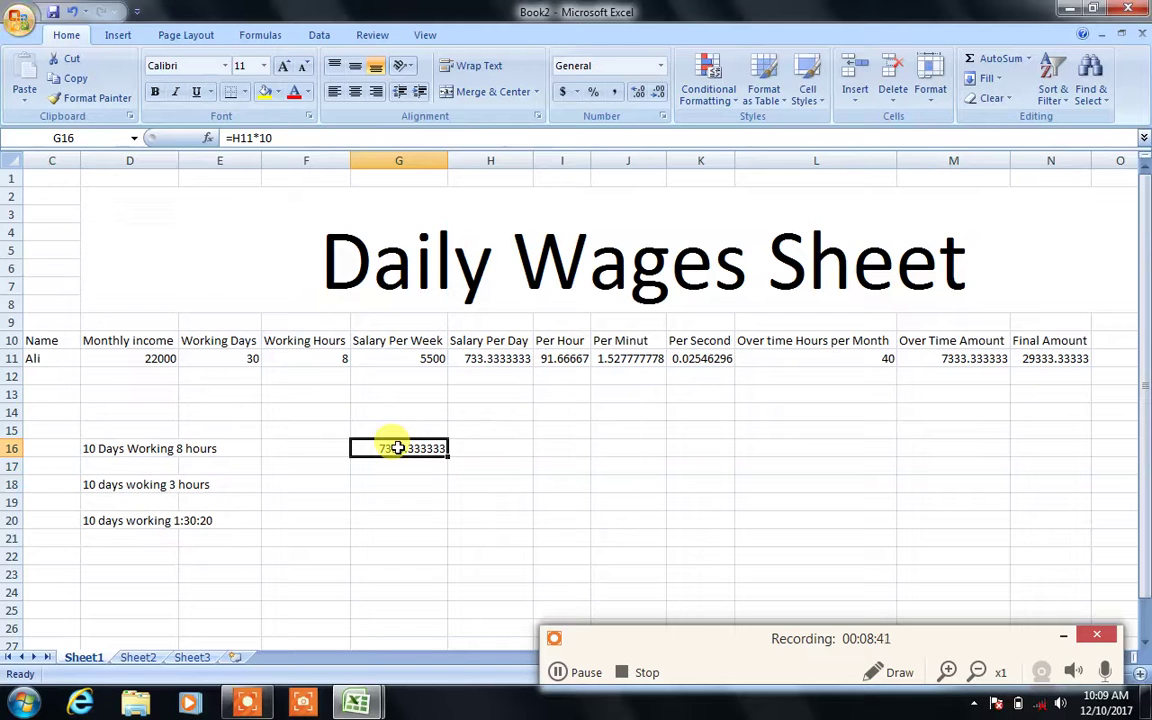
# Calculate the pay for 10 days of 3 hours in G18 from the hourly rate with the formula =I11*3*10
pyautogui.click(393, 480)
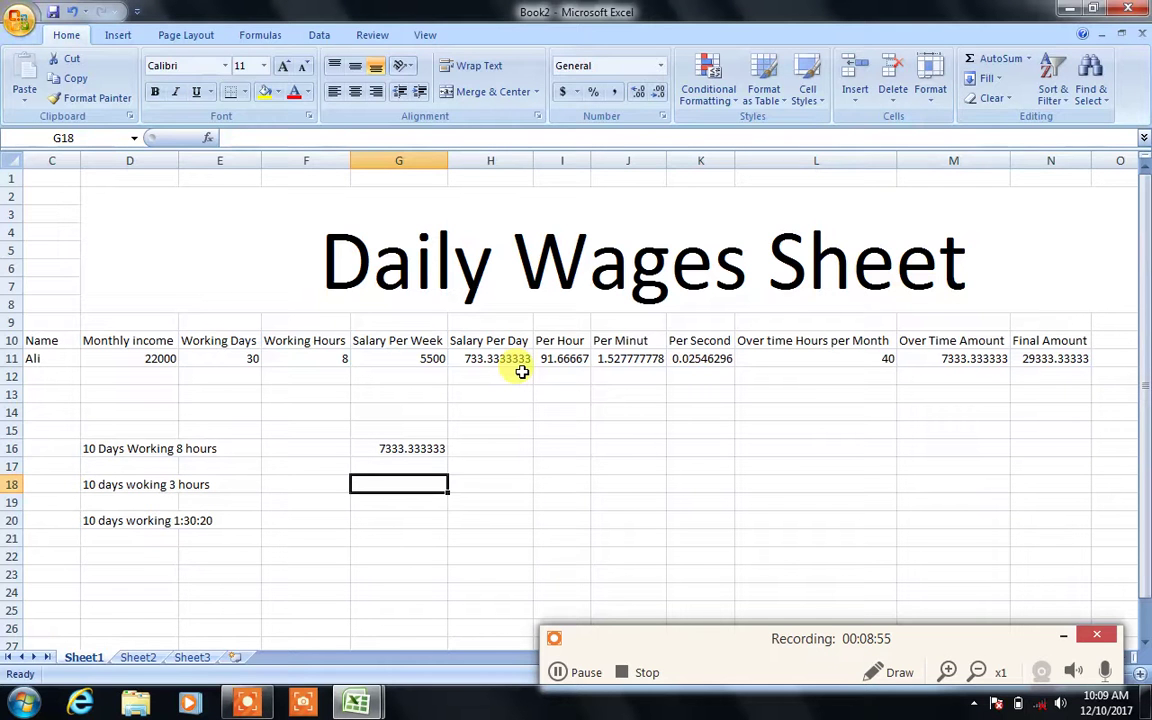
pyautogui.write('=')
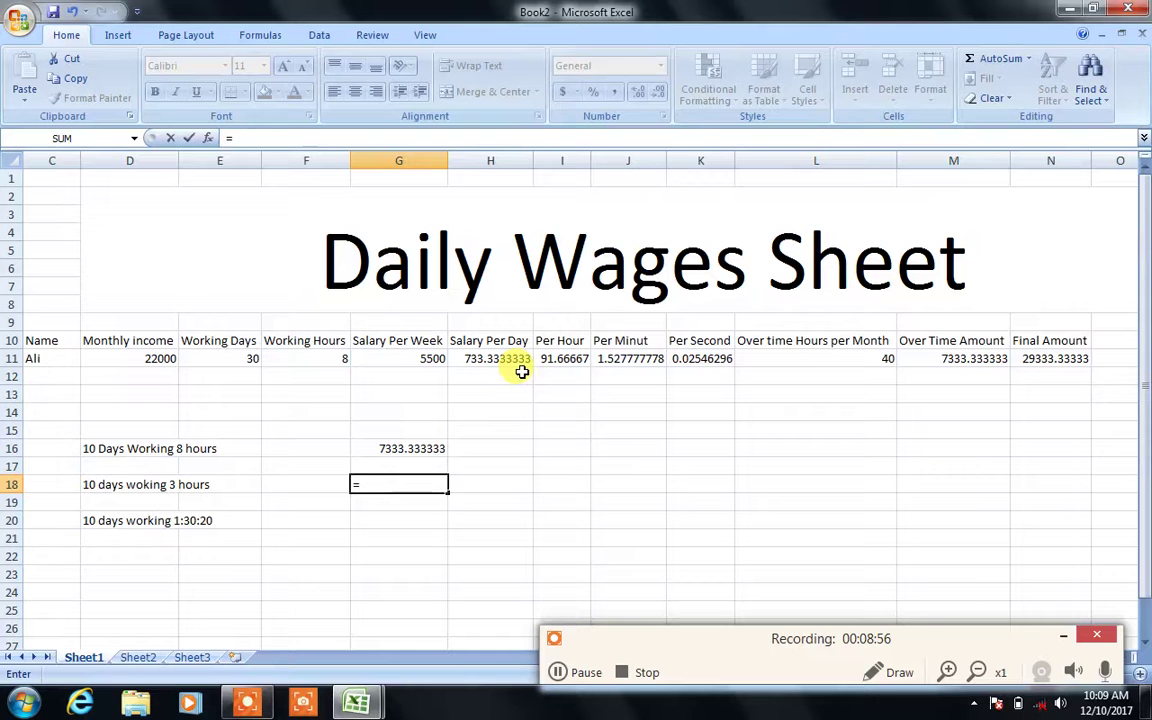
pyautogui.click(553, 366)
pyautogui.write('*')
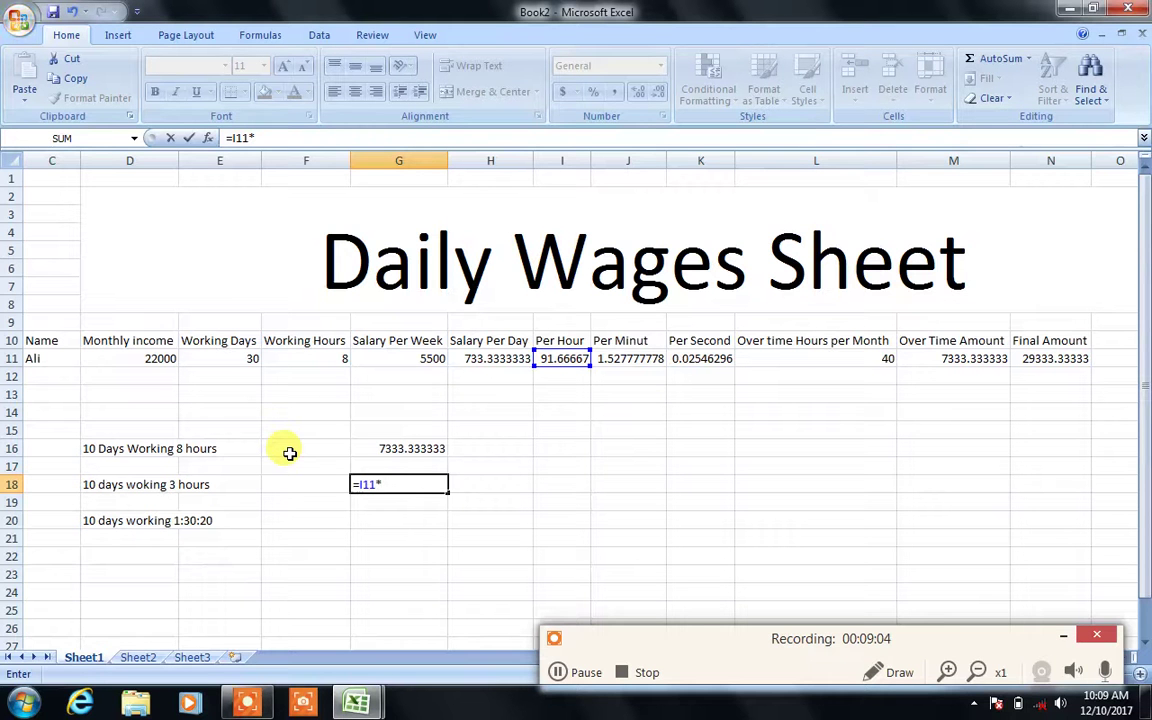
pyautogui.write('3*')
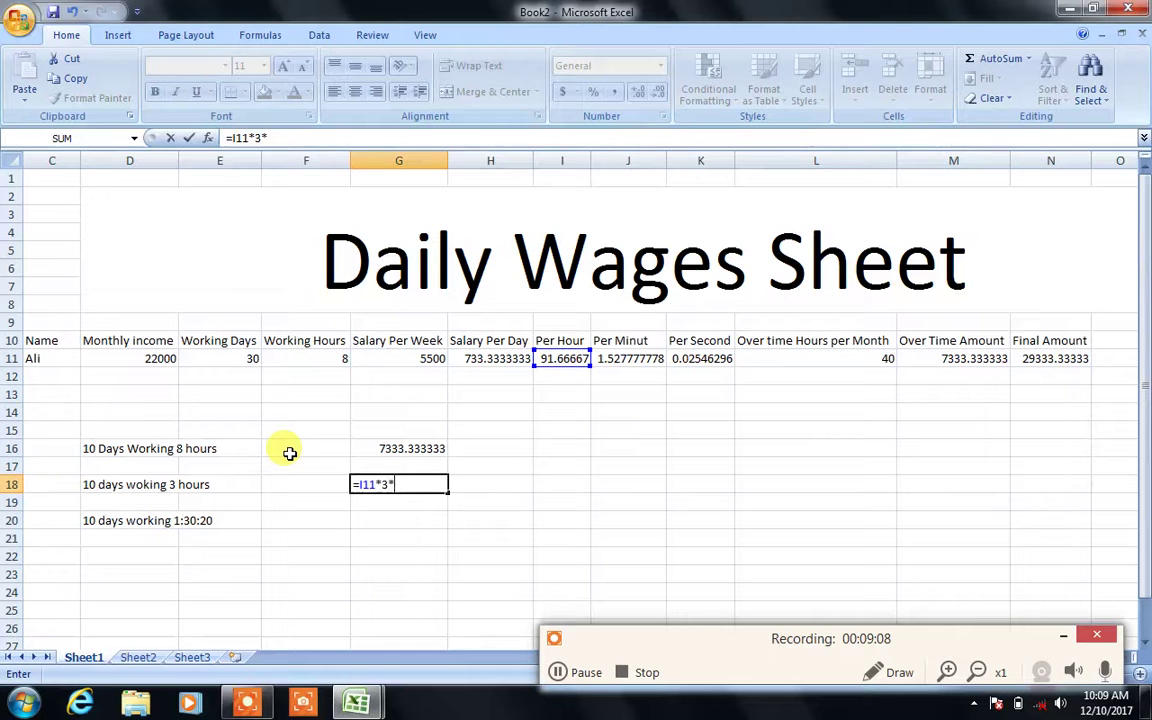
pyautogui.write('10')
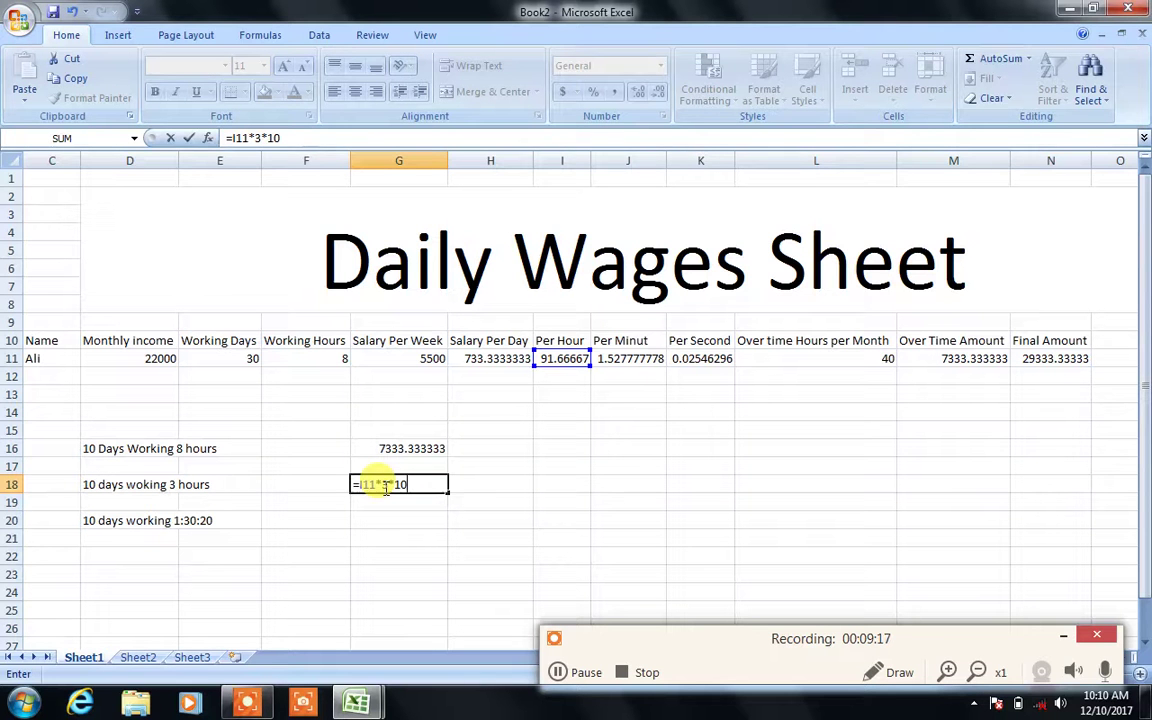
pyautogui.press('Return')
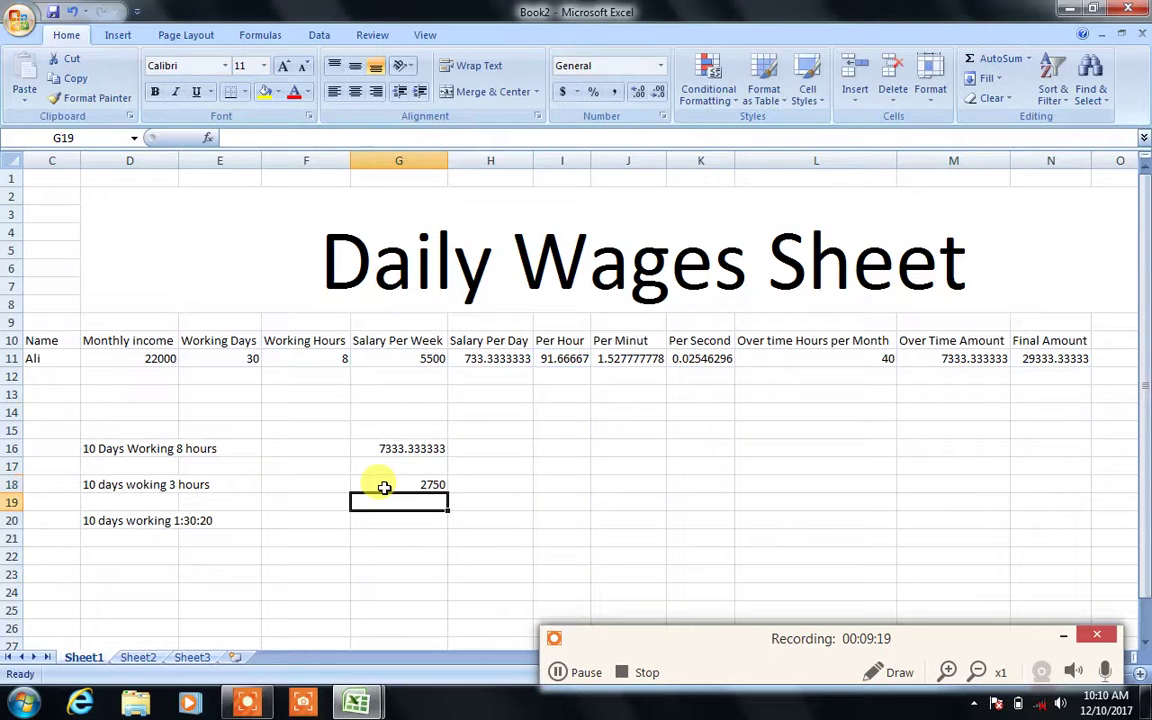
pyautogui.click(384, 487)
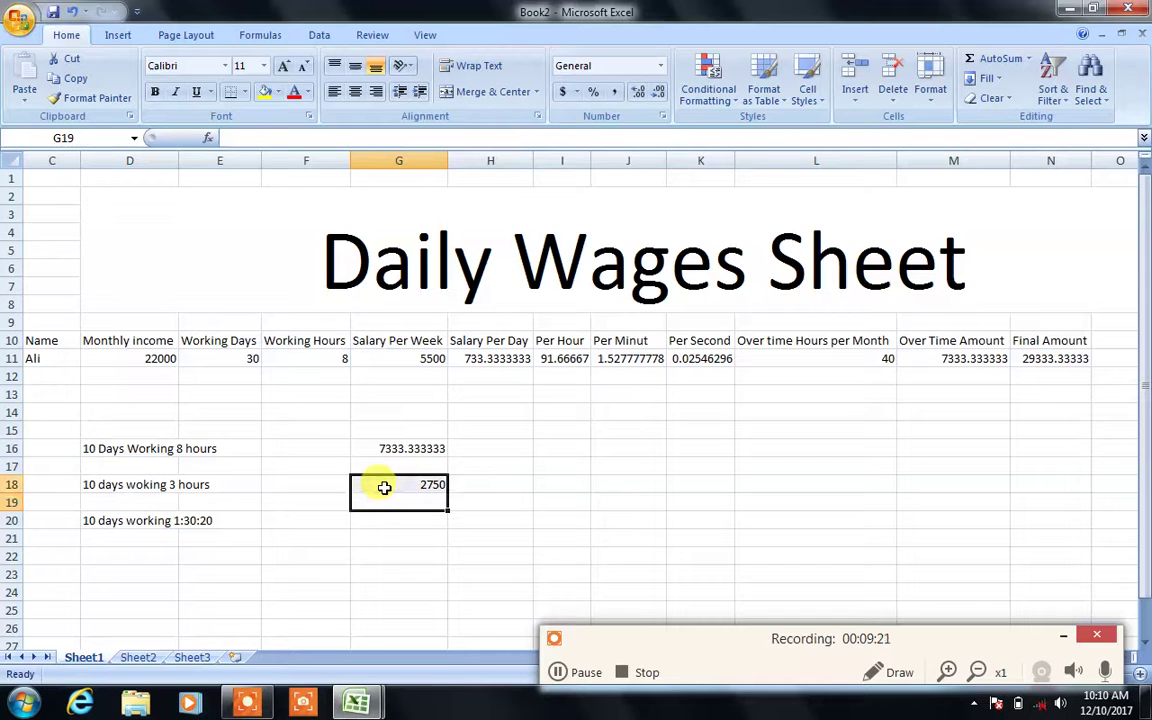
# Calculate the pay for 10 days of 1:30:20 in G20 with the formula =(I11*10)+(J11*30*10)+(K11*20*10)
pyautogui.press('Down')
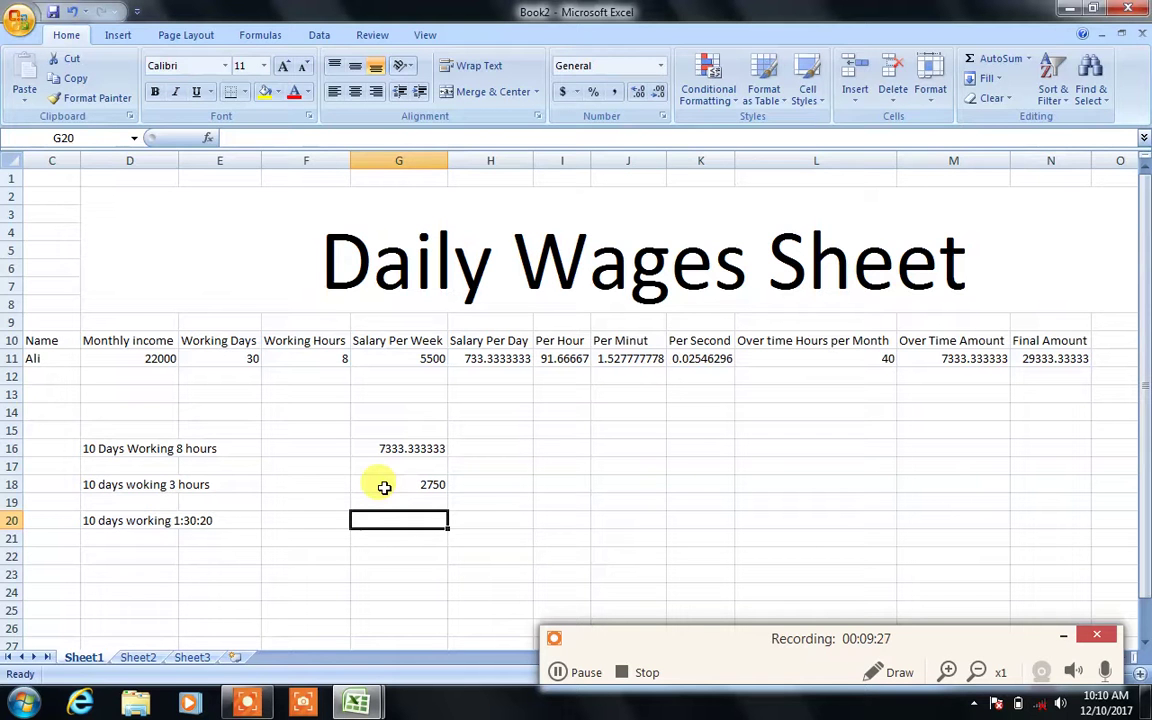
pyautogui.write('=')
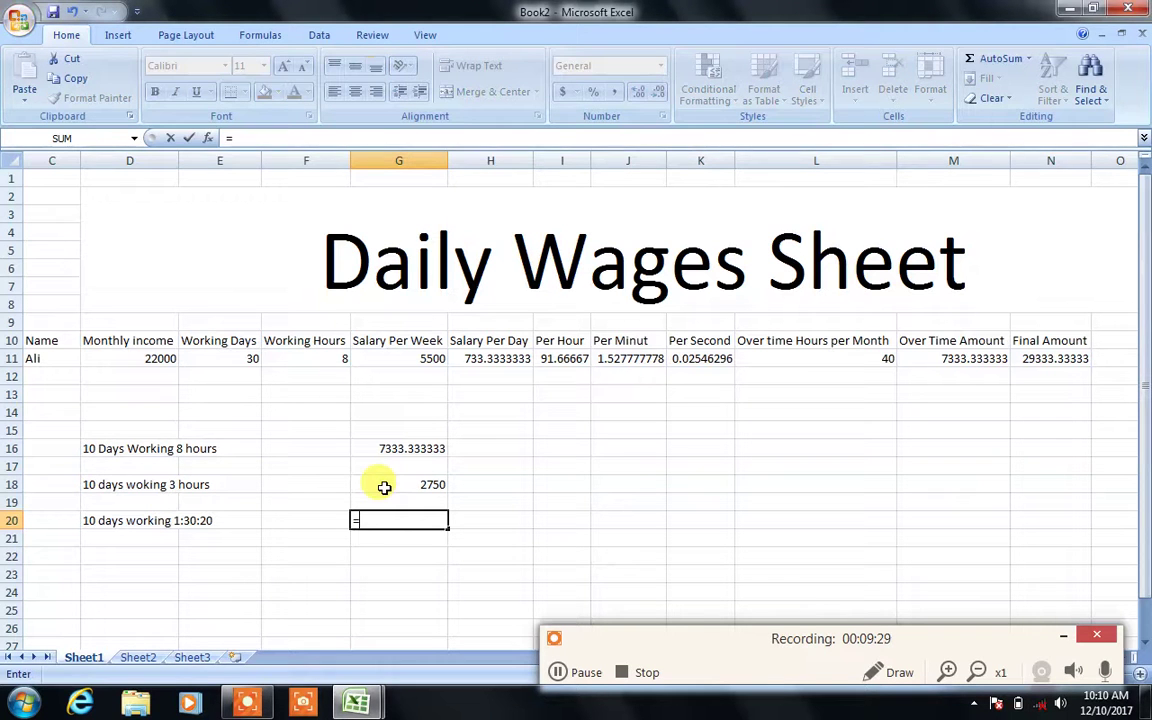
pyautogui.write('(')
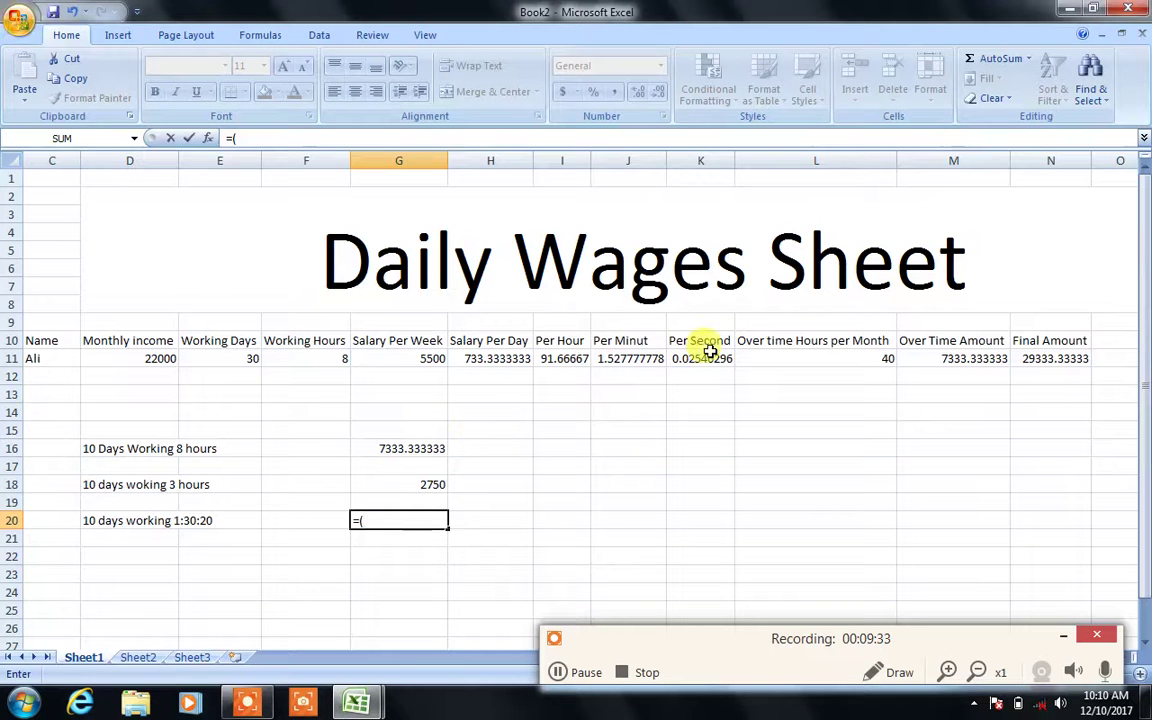
pyautogui.click(583, 360)
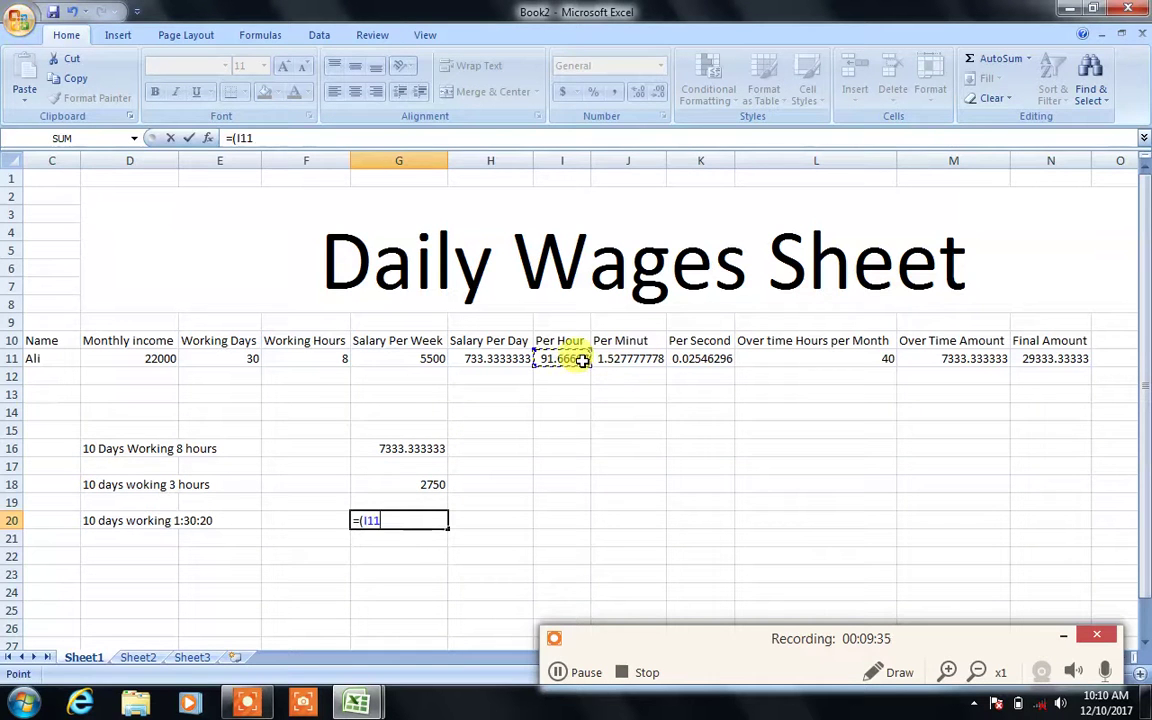
pyautogui.write('*10)+')
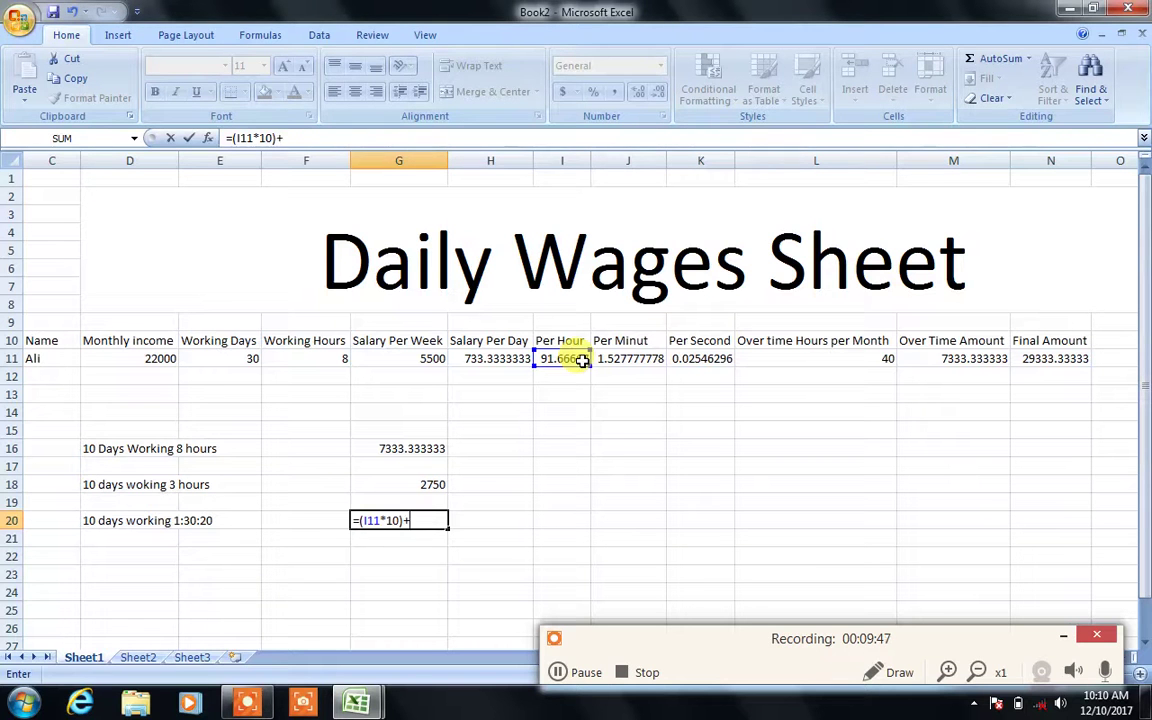
pyautogui.write('(')
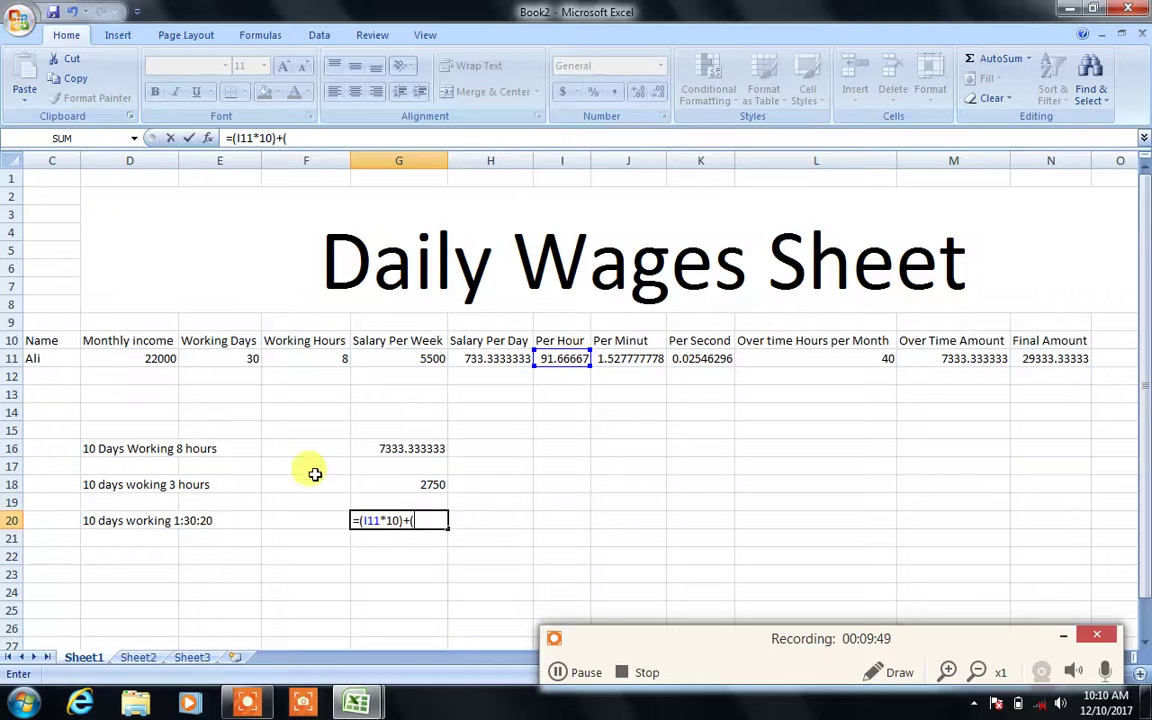
pyautogui.click(610, 357)
pyautogui.write('*')
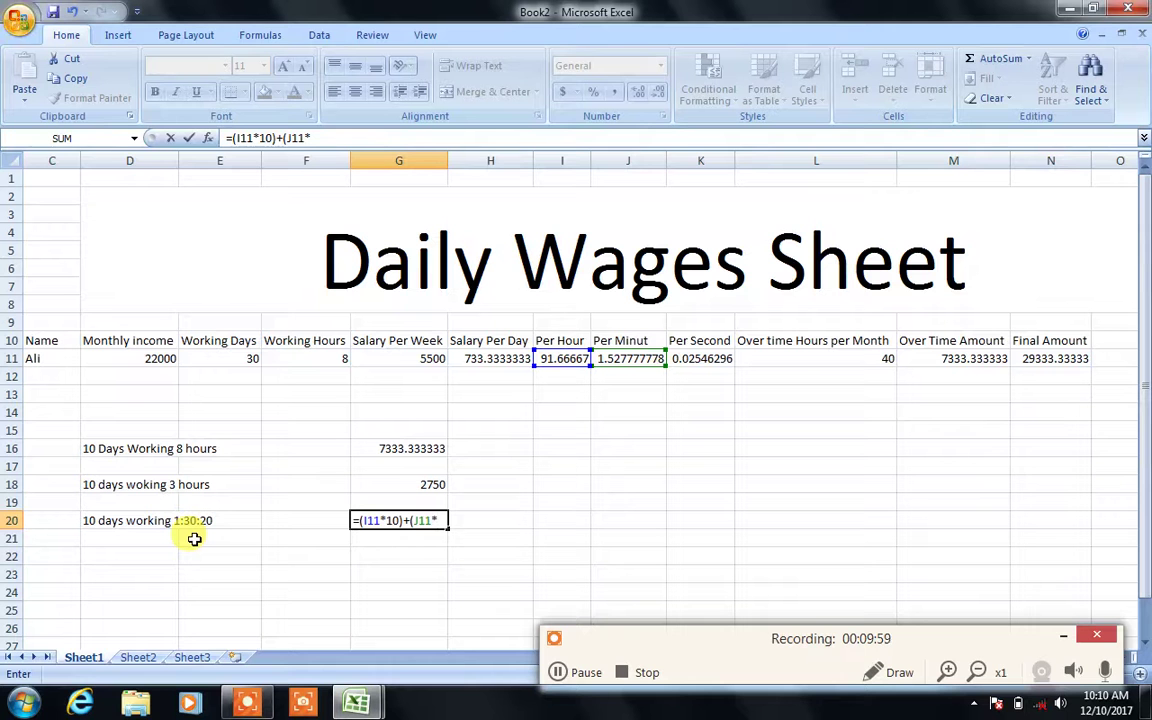
pyautogui.write('30')
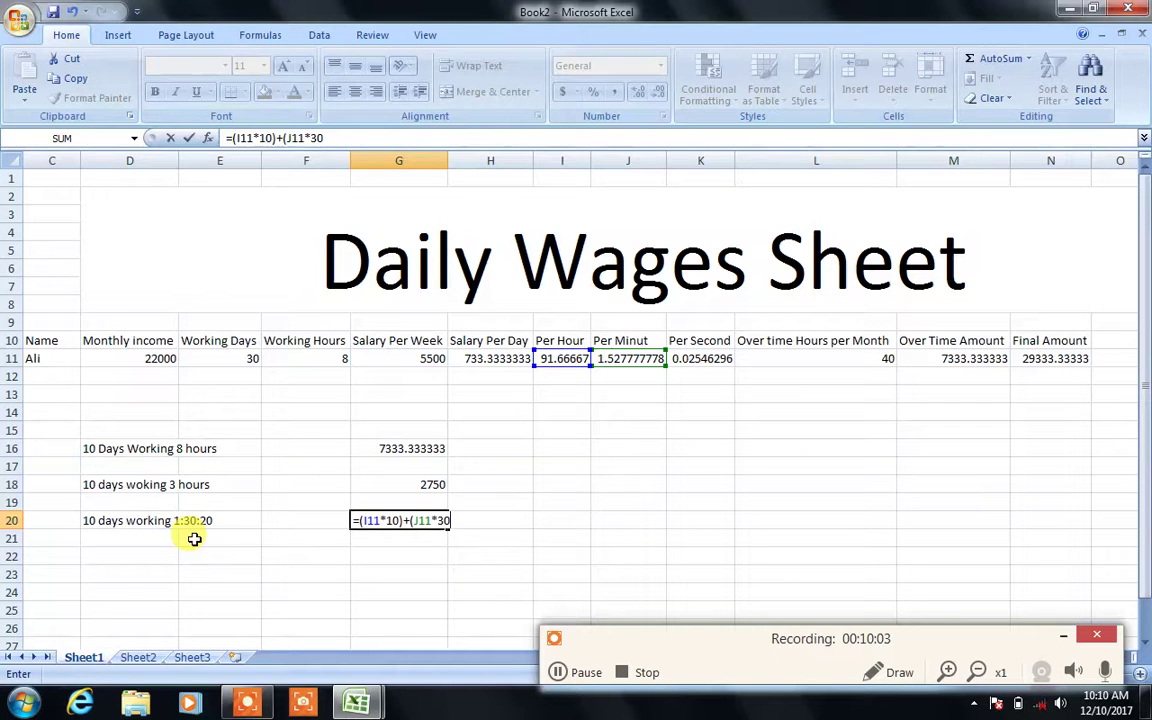
pyautogui.write('*10)+')
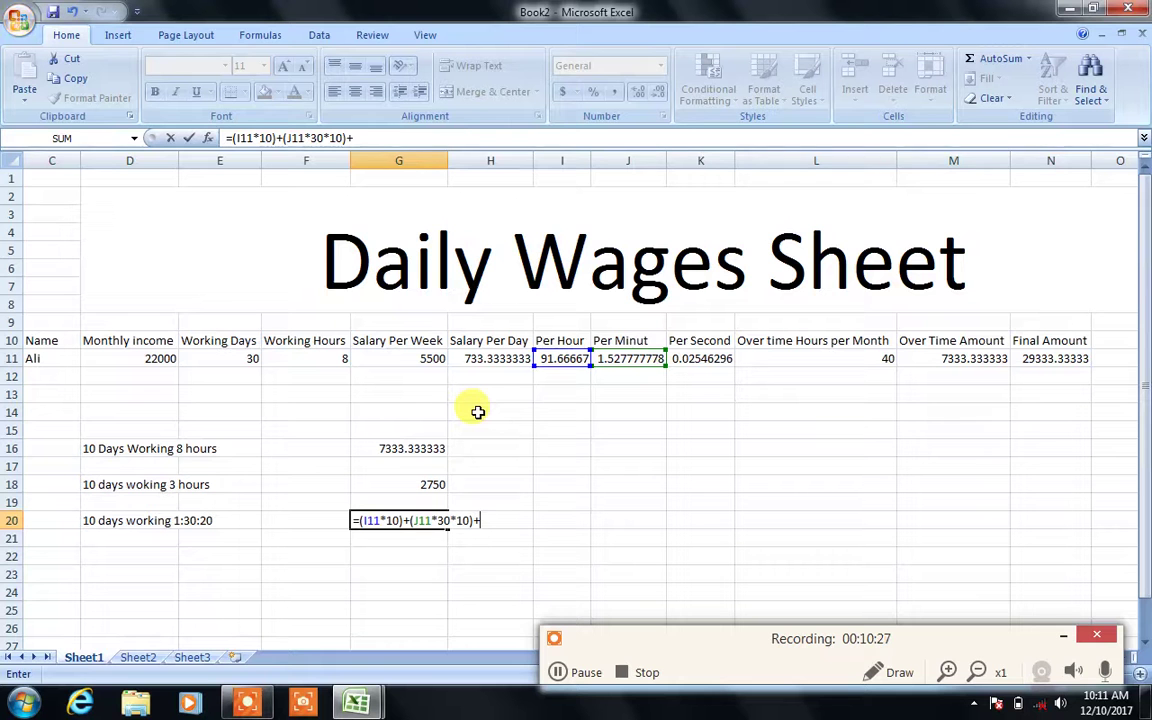
pyautogui.write('(')
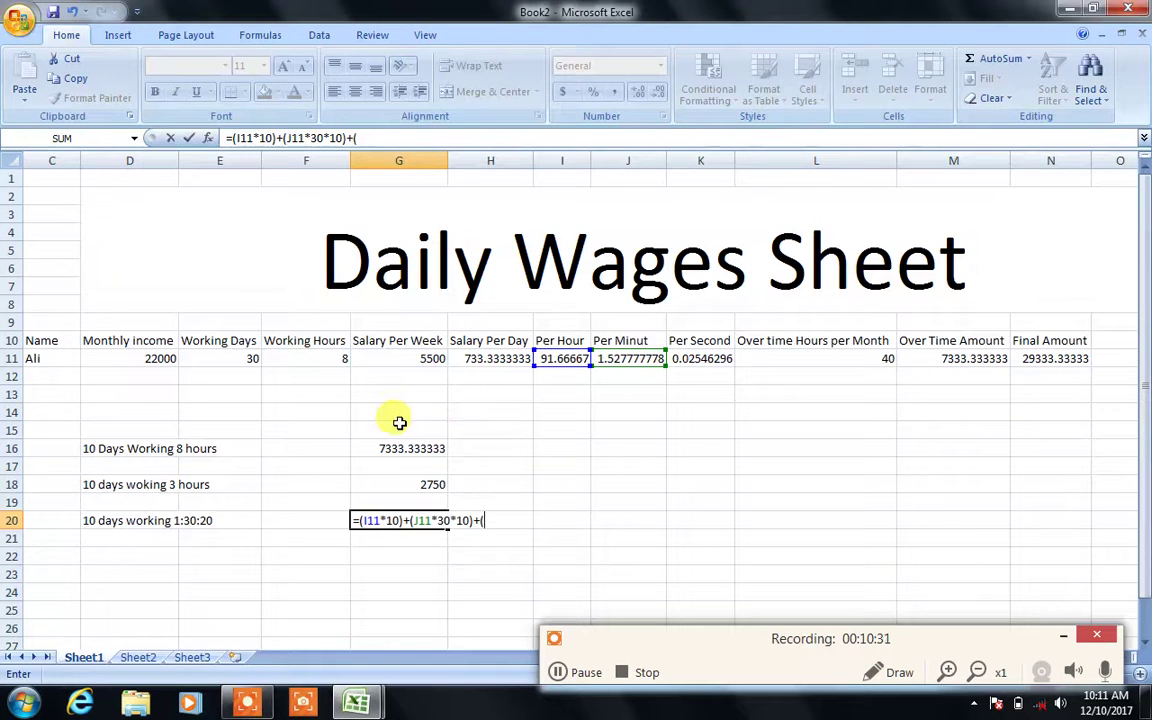
pyautogui.click(688, 360)
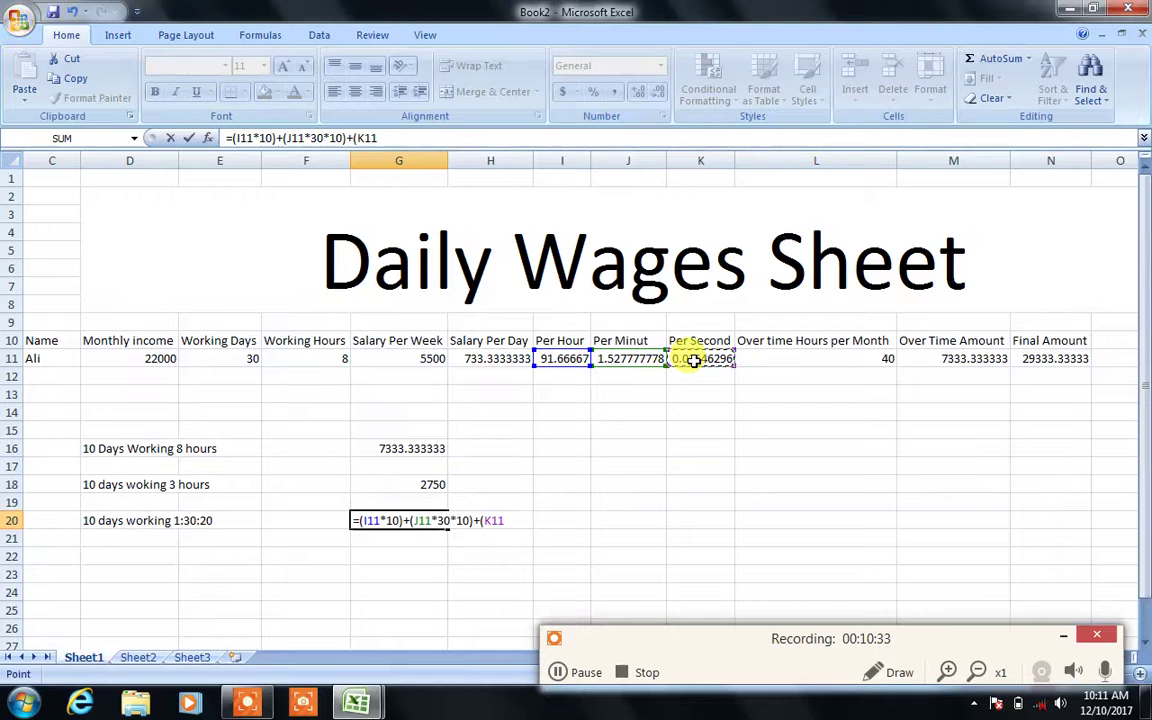
pyautogui.write('*')
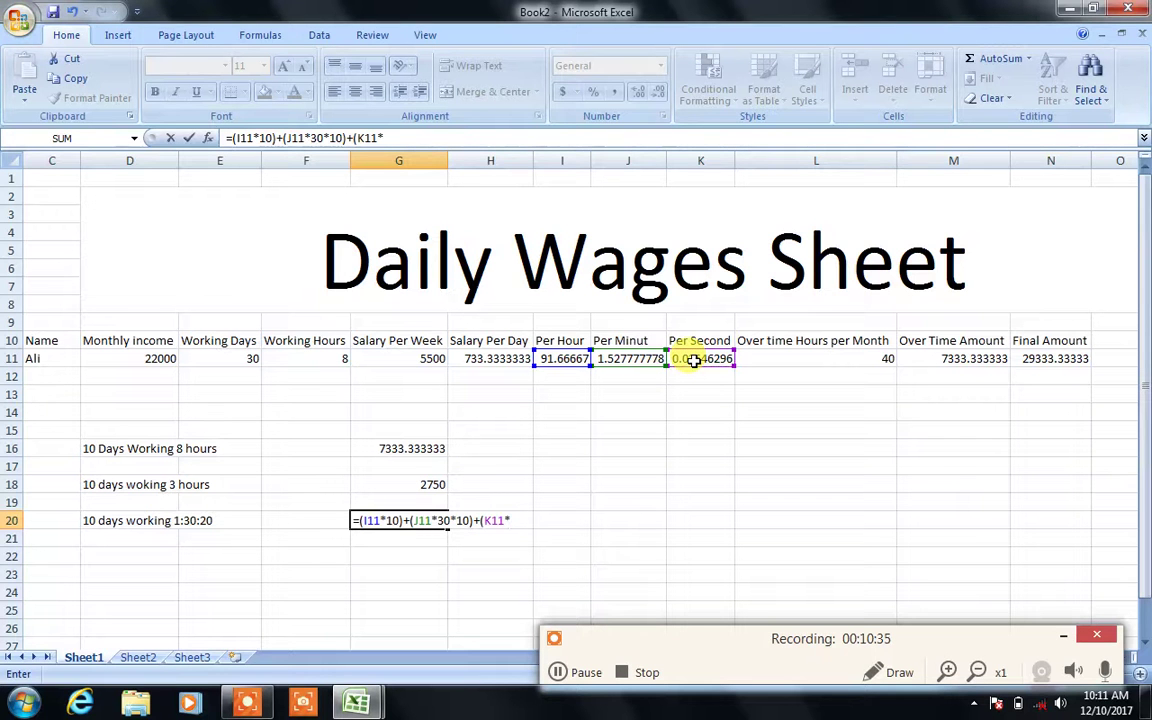
pyautogui.write('20')
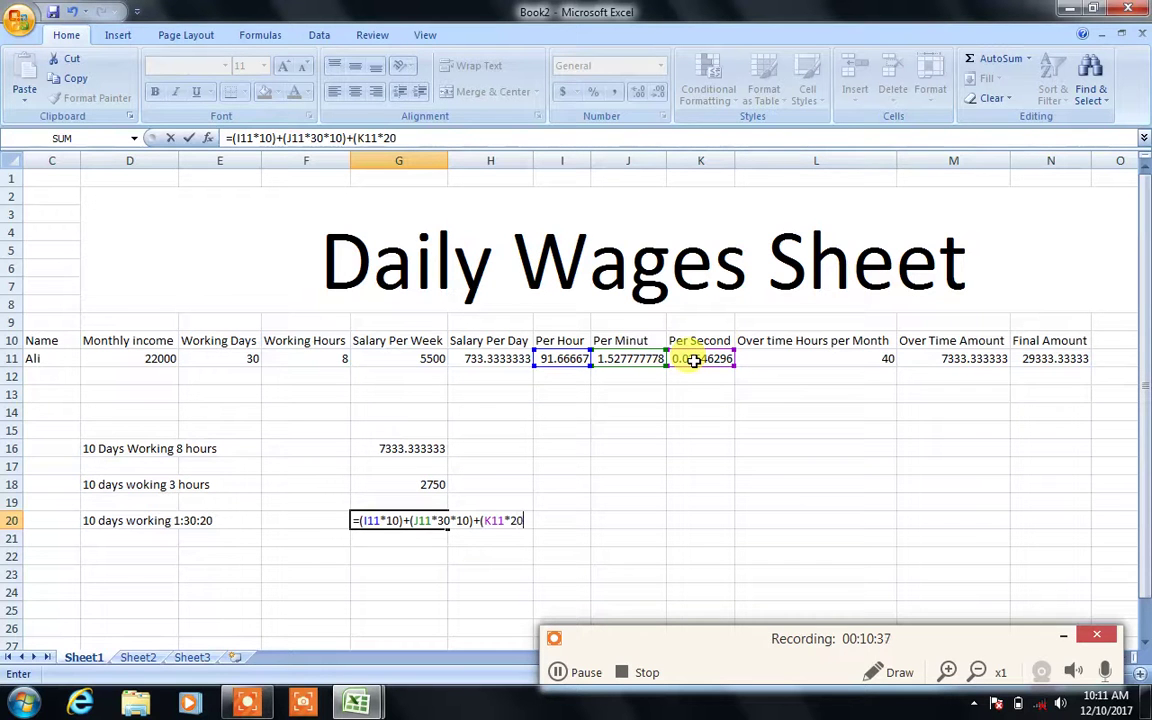
pyautogui.write('*10)')
pyautogui.press('Return')
# Total the three example pay amounts in G22 by summing the range G16:G20
pyautogui.press('Return')
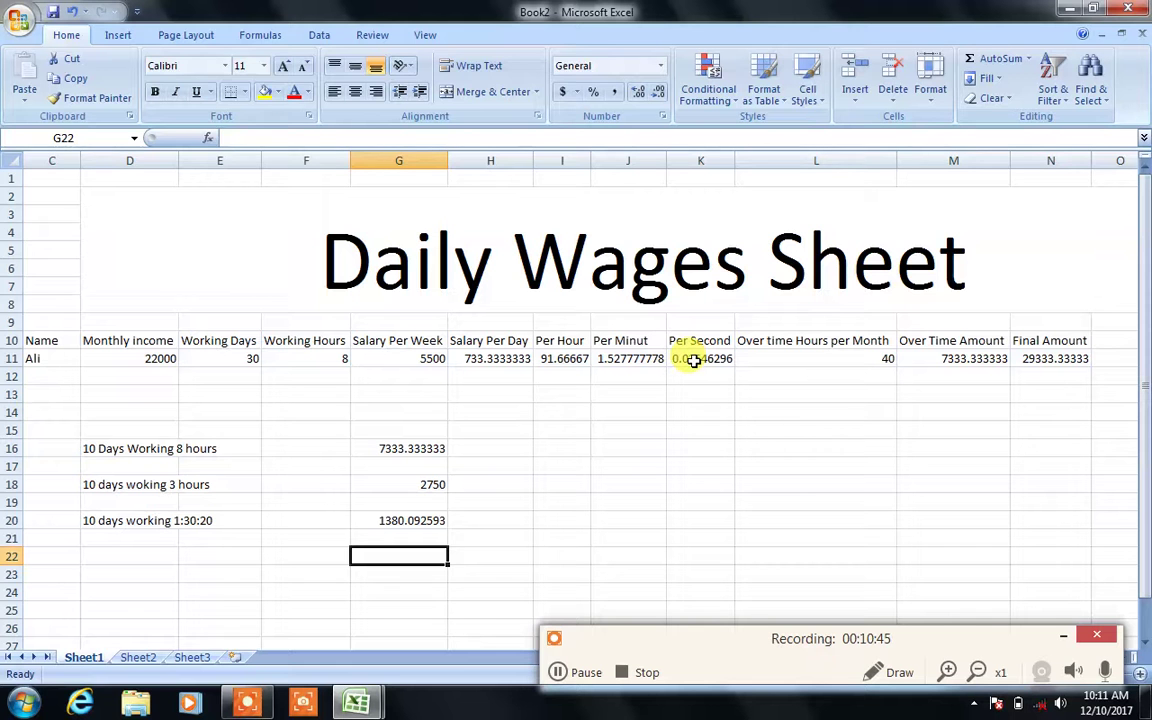
pyautogui.write('=sum(')
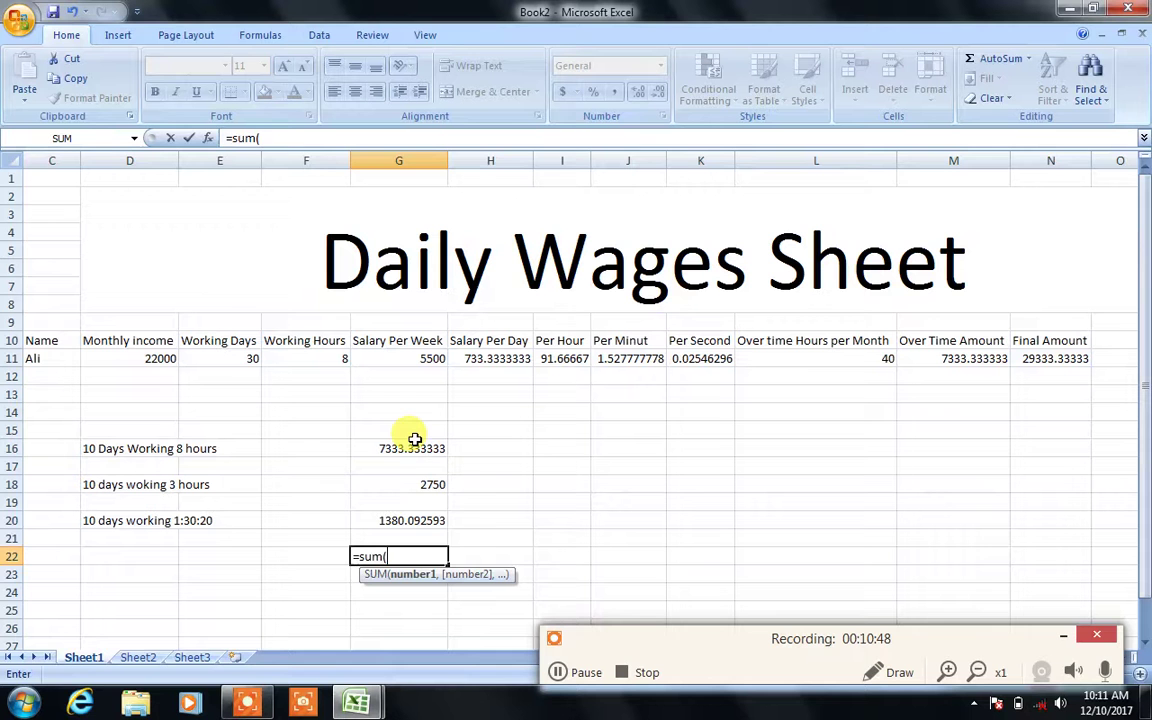
pyautogui.moveTo(419, 442); pyautogui.dragTo(419, 512)
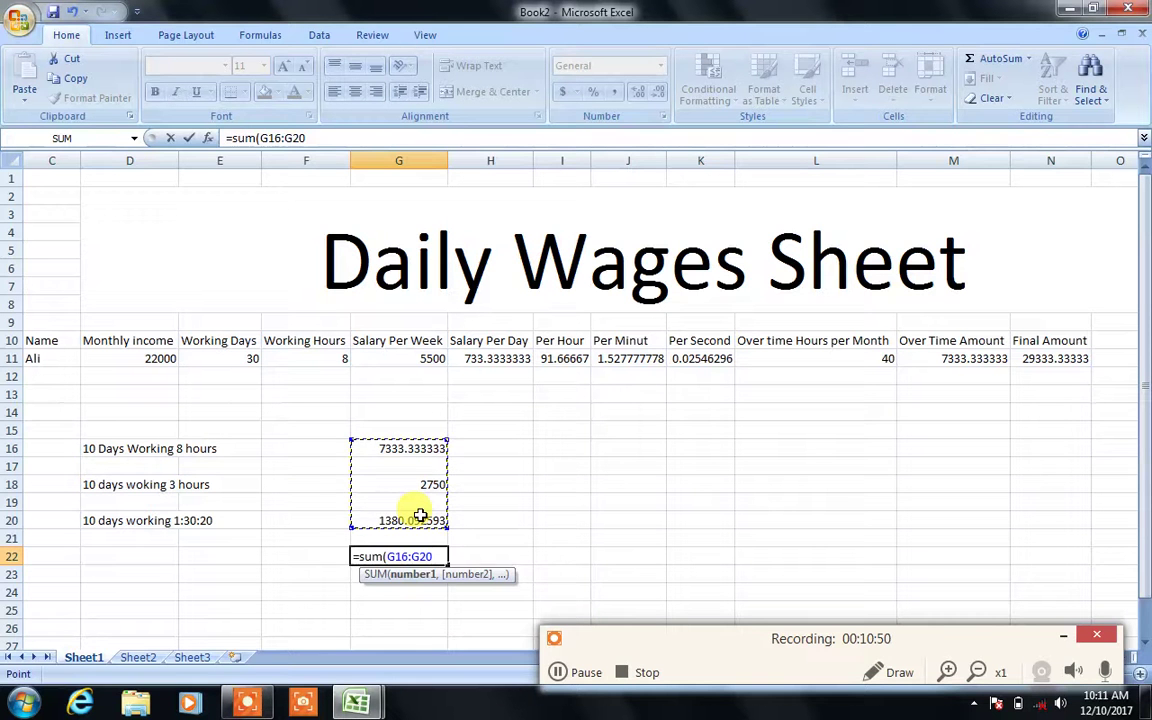
pyautogui.press('Return')
pyautogui.press('Up')
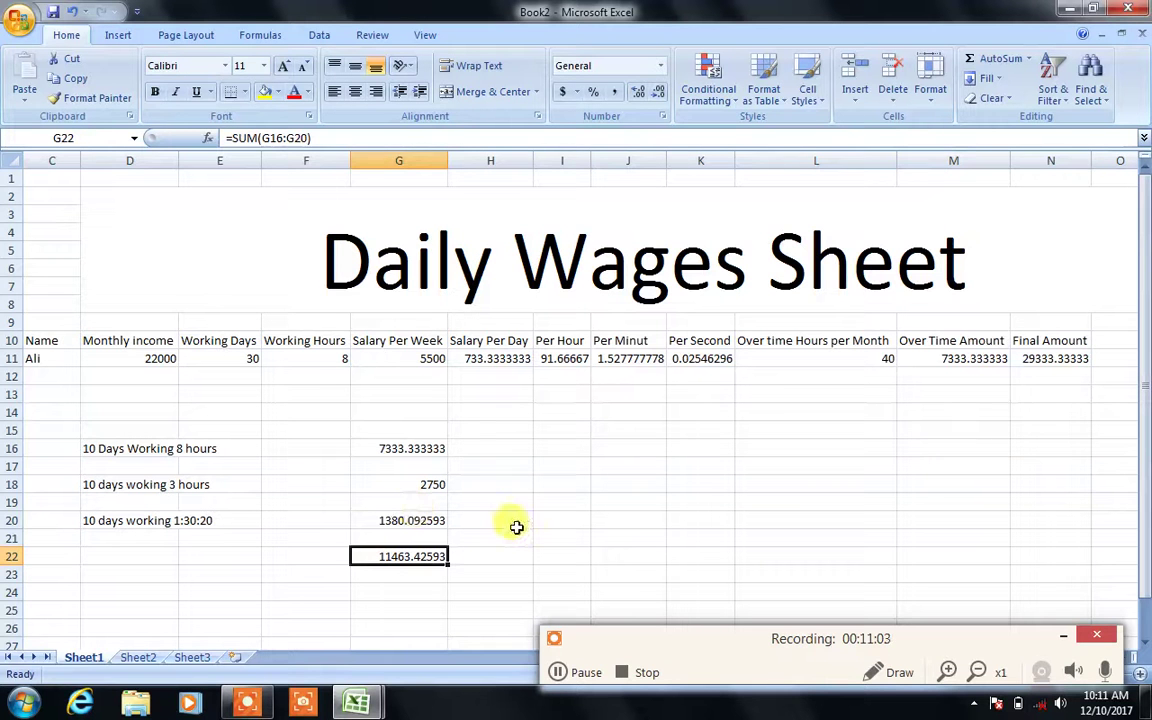
pyautogui.click(610, 537)
# Save the workbook as "daily wages sheet" in the EXCEL 1 folder on New Volume (G:)
pyautogui.click(1058, 637)
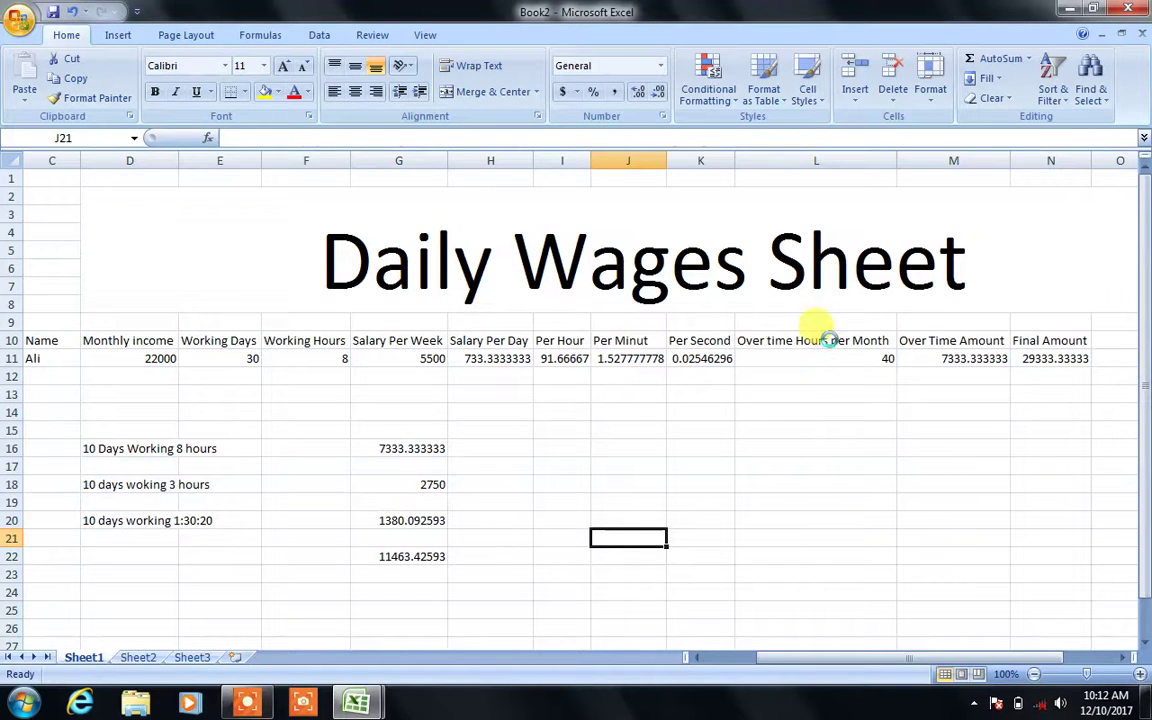
pyautogui.hotkey('ctrl', 's')
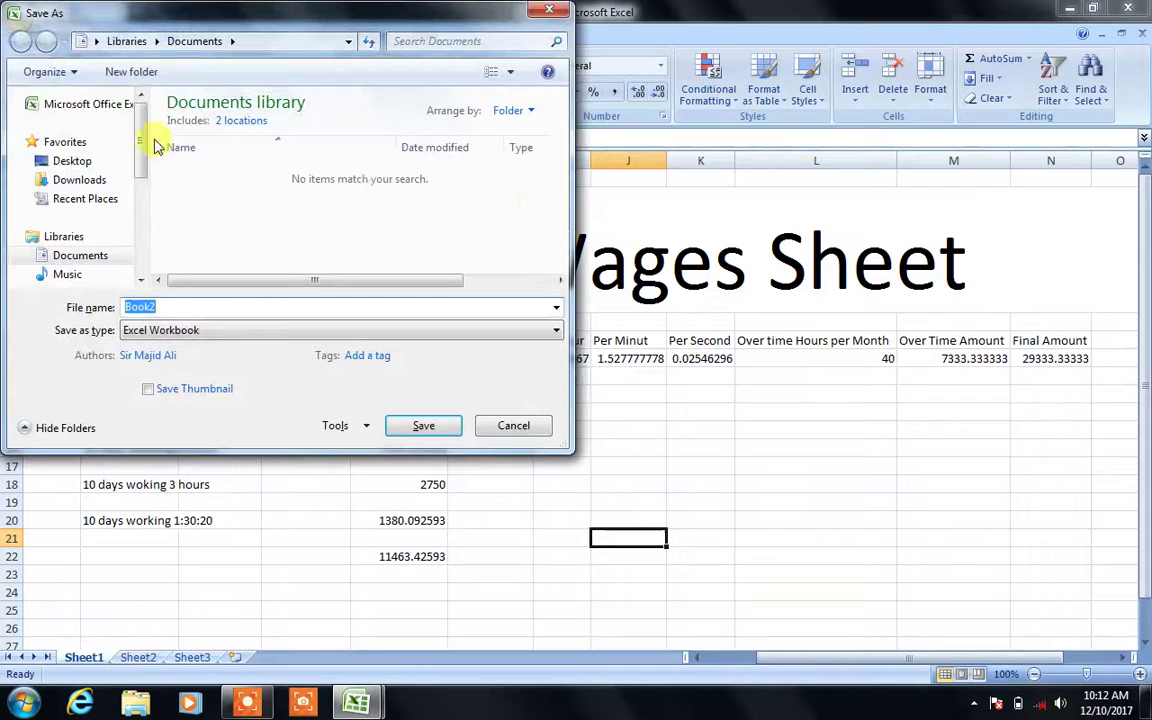
pyautogui.moveTo(140, 170); pyautogui.dragTo(144, 213)
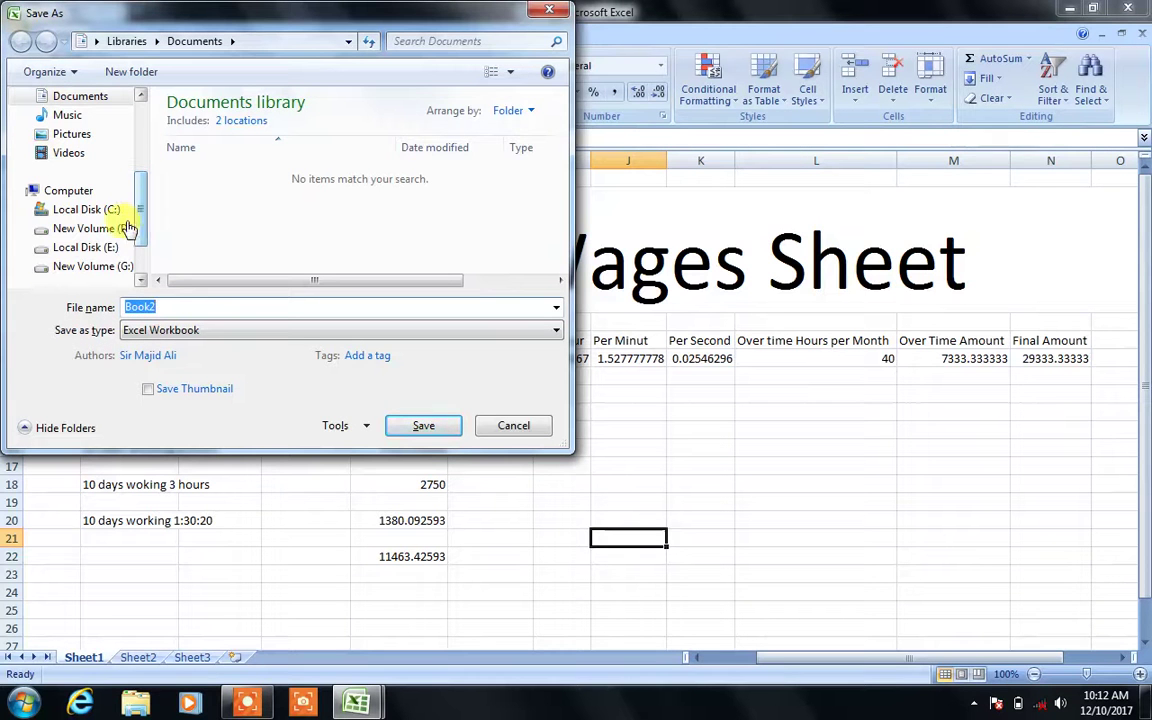
pyautogui.click(98, 249)
pyautogui.click(100, 264)
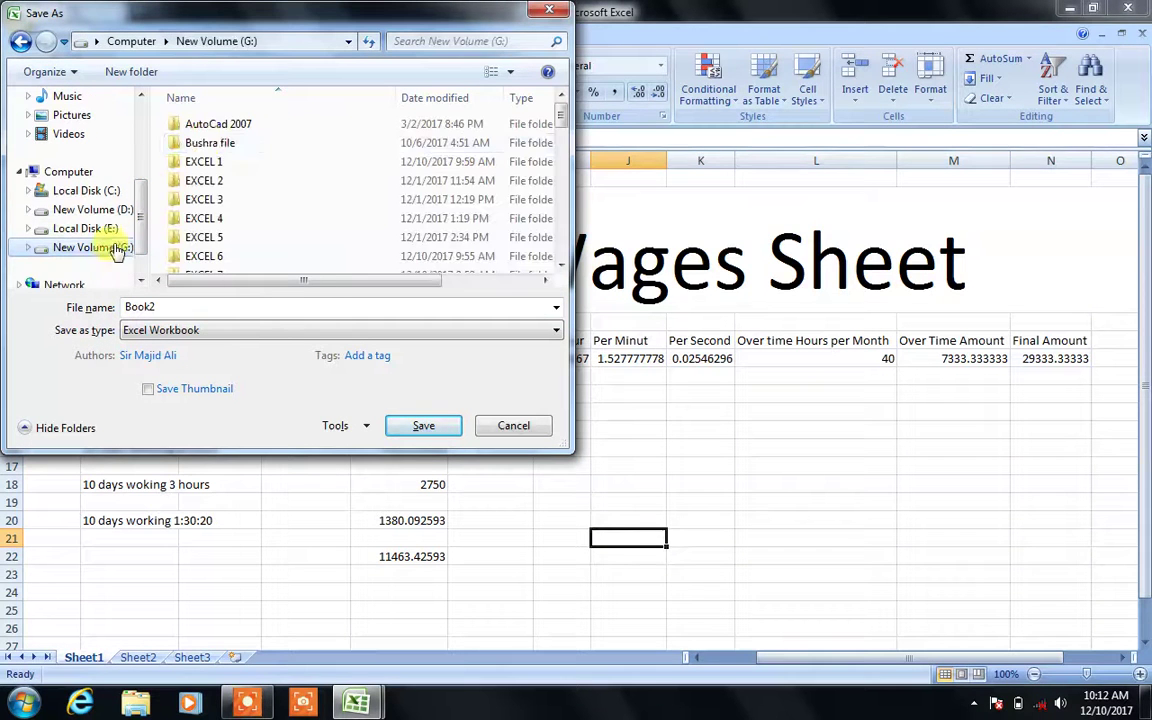
pyautogui.doubleClick(200, 161)
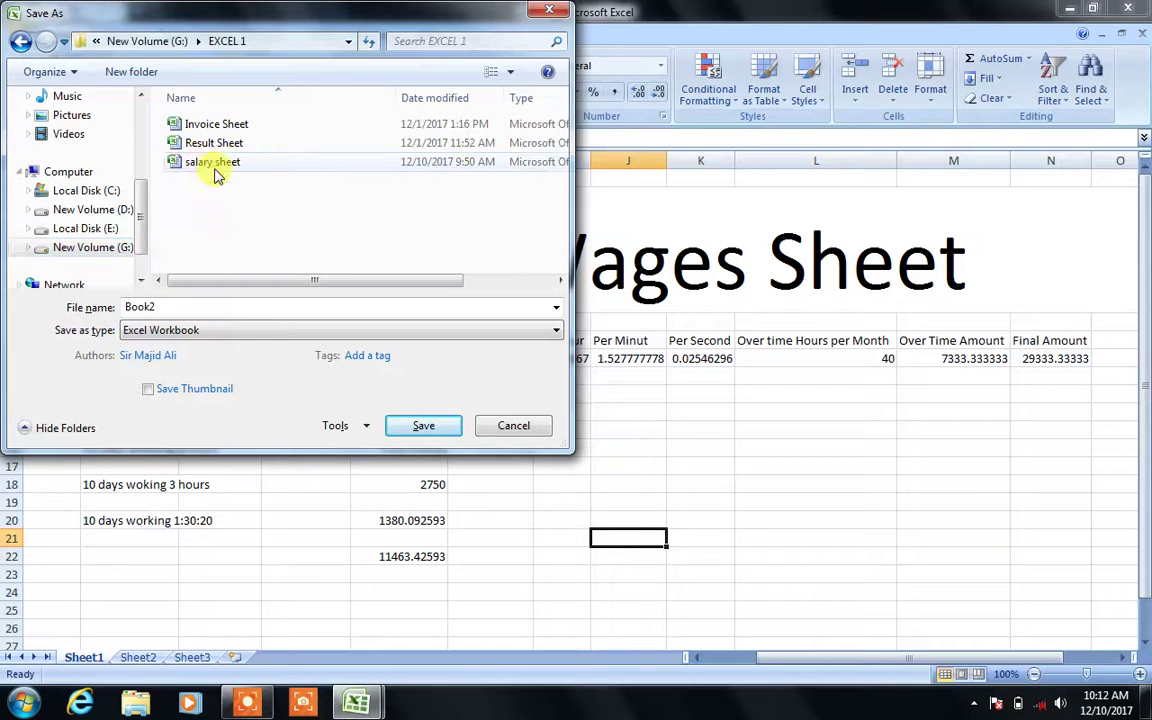
pyautogui.doubleClick(193, 307)
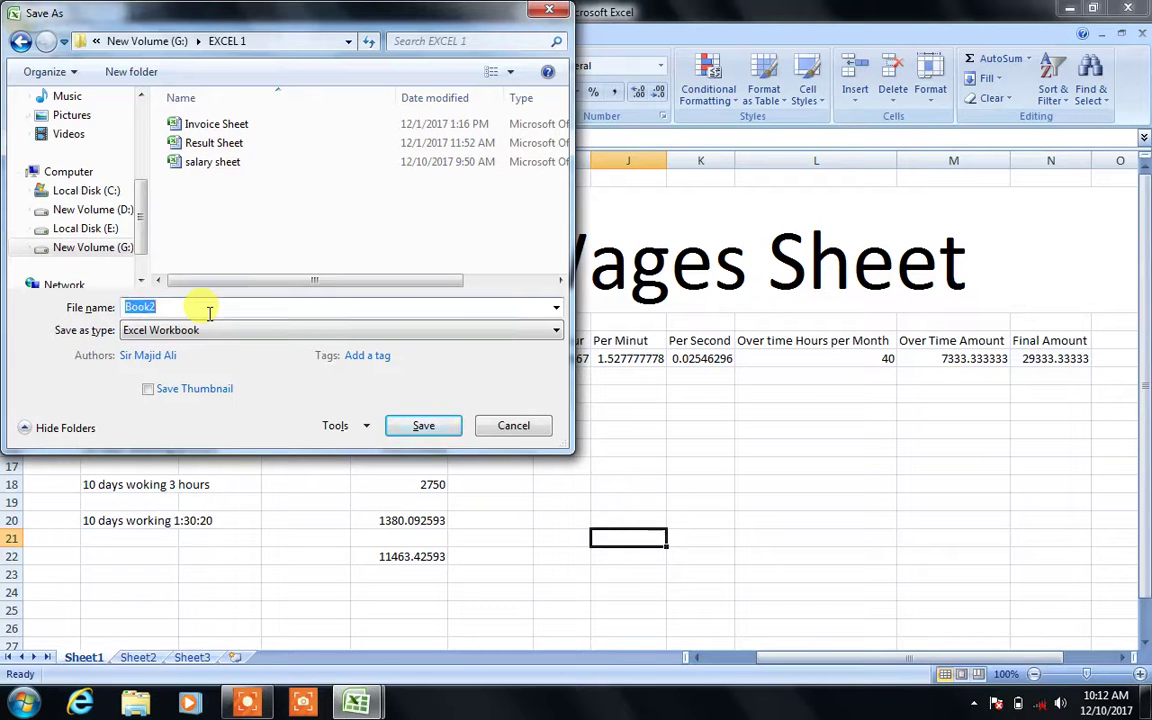
pyautogui.write('dal')
pyautogui.press('BackSpace')
pyautogui.write('ily ')
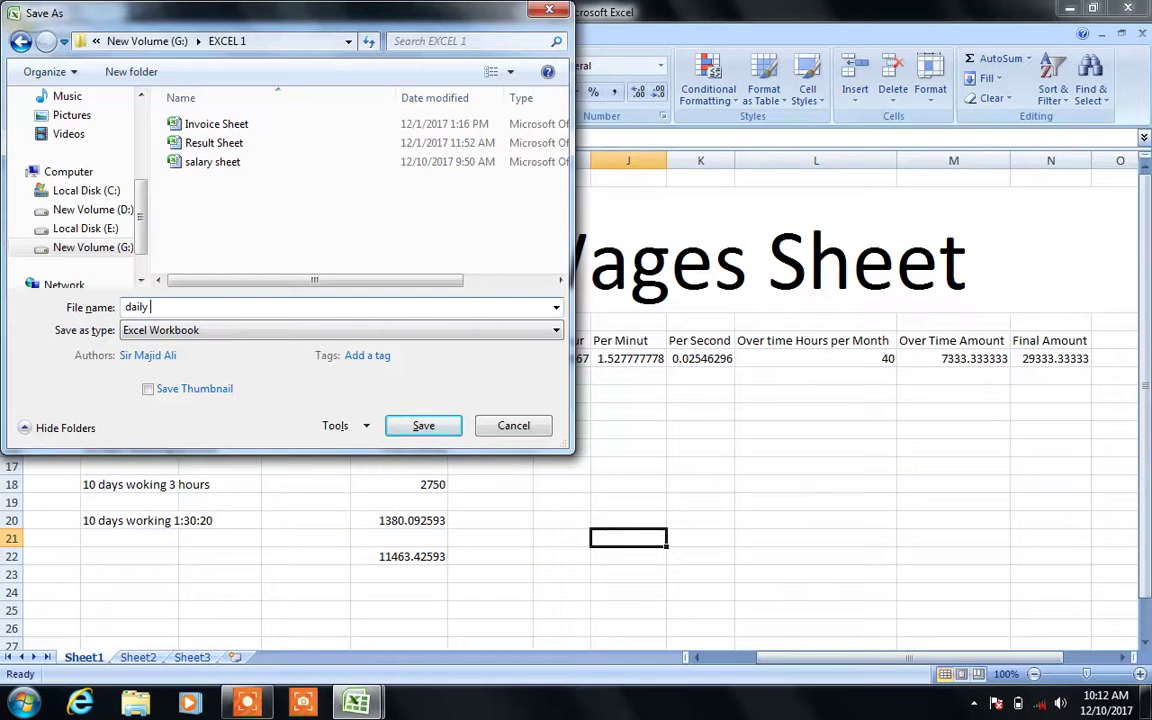
pyautogui.write('wages sheet')
pyautogui.click(420, 425)
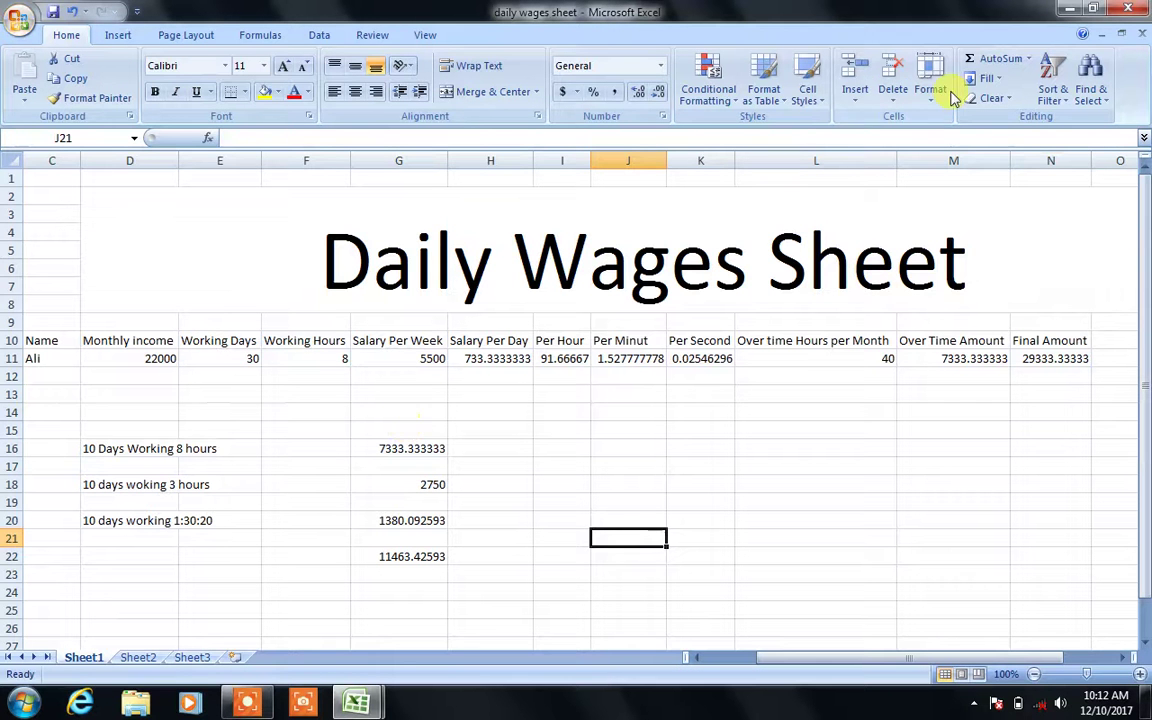
# Close the saved wages workbook and the blank Book1 workbook
pyautogui.click(1128, 8)
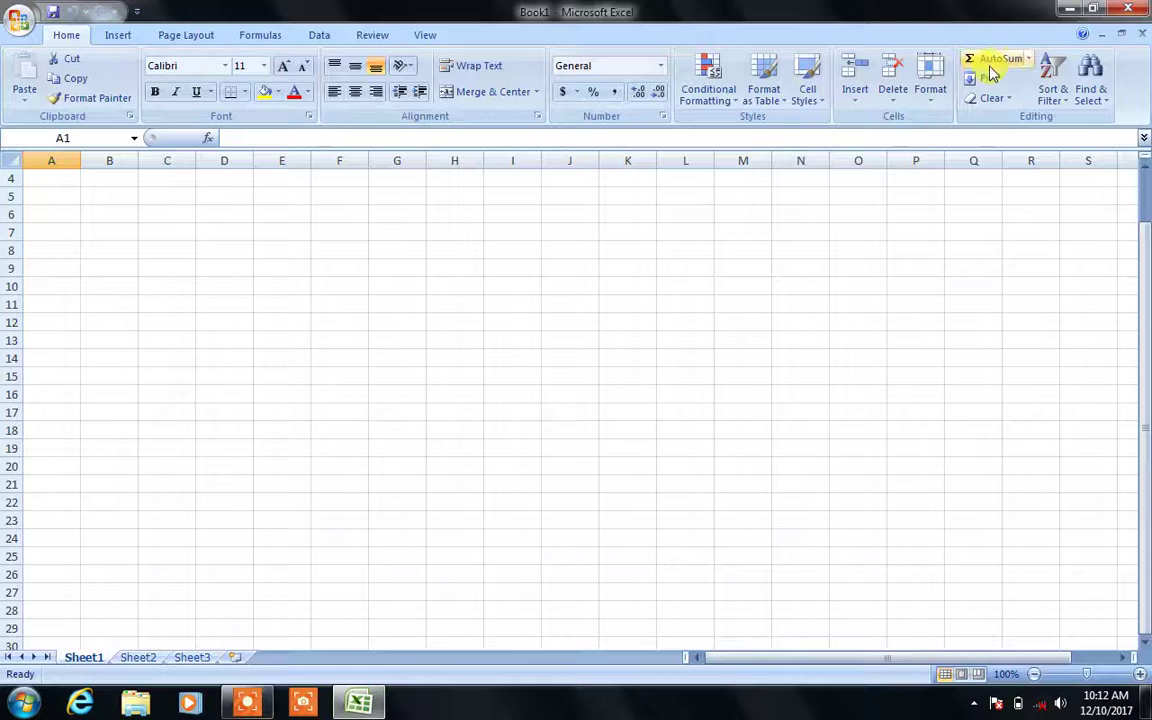
pyautogui.click(1132, 9)
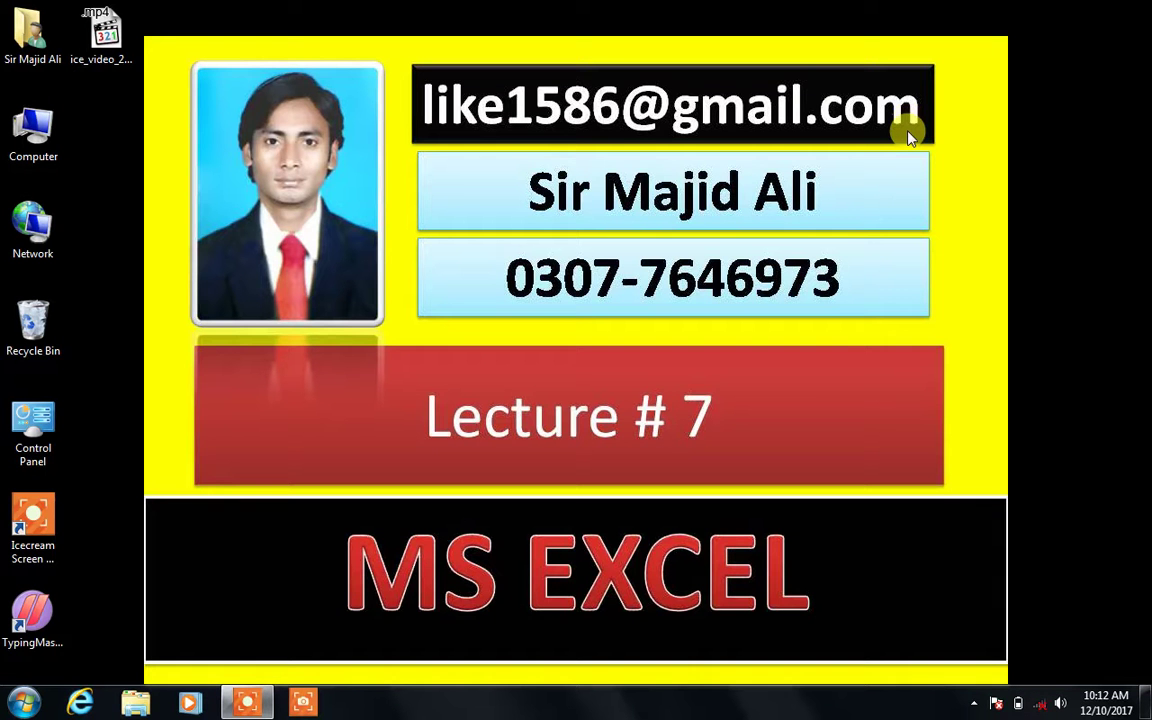